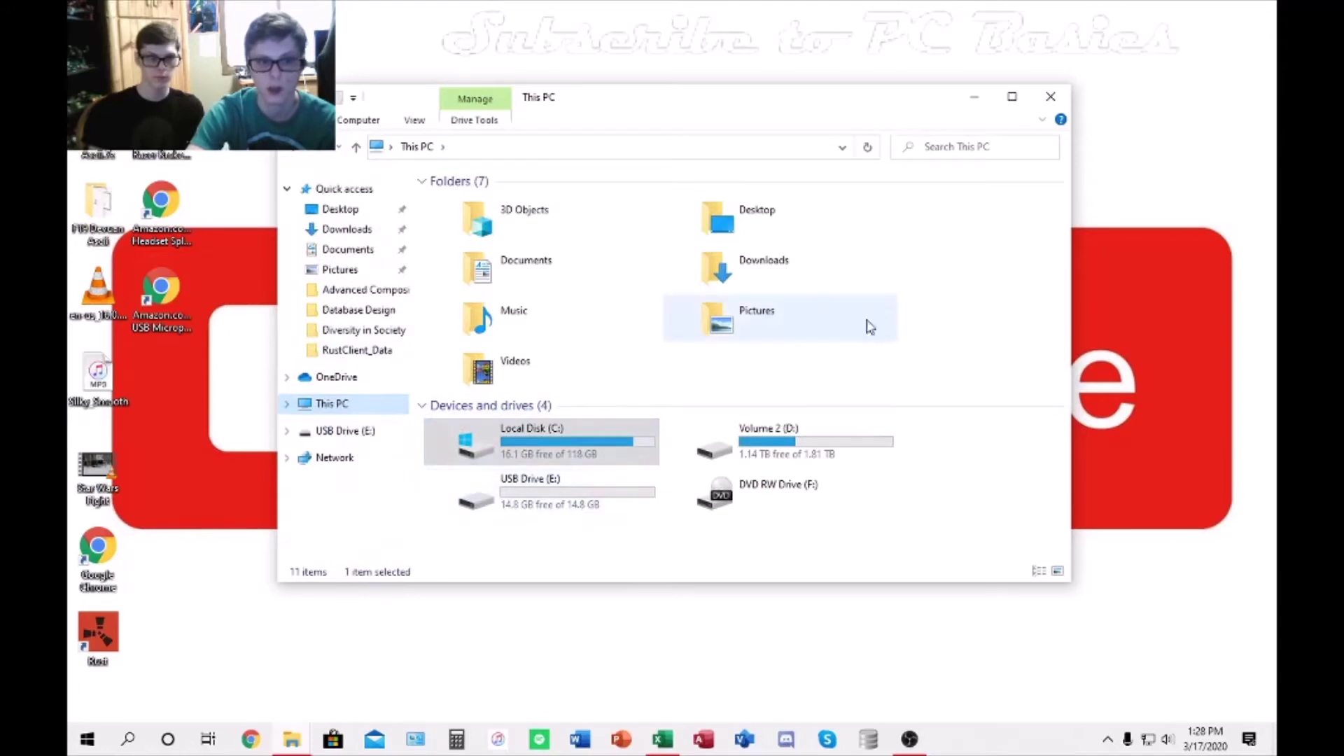
Step: Close the This PC window and decline to format the disk in drive E:
click(1050, 96)
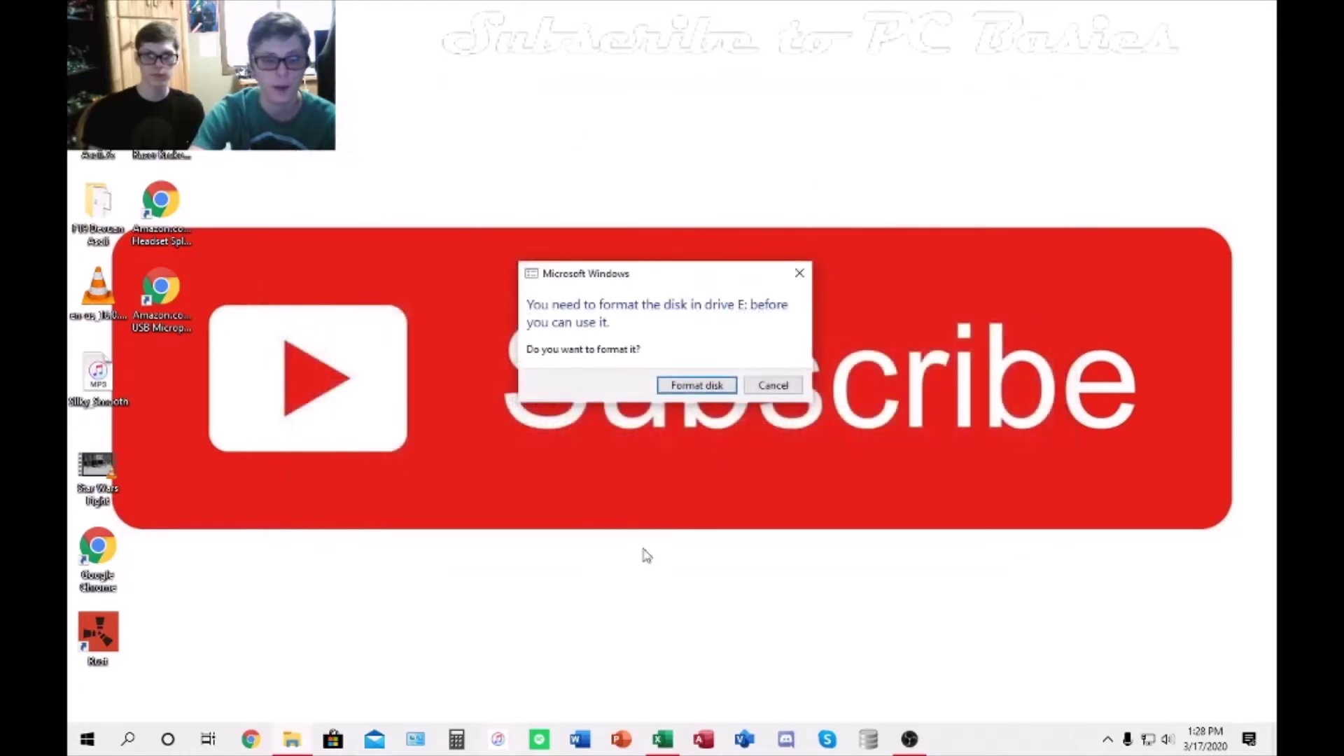
click(769, 385)
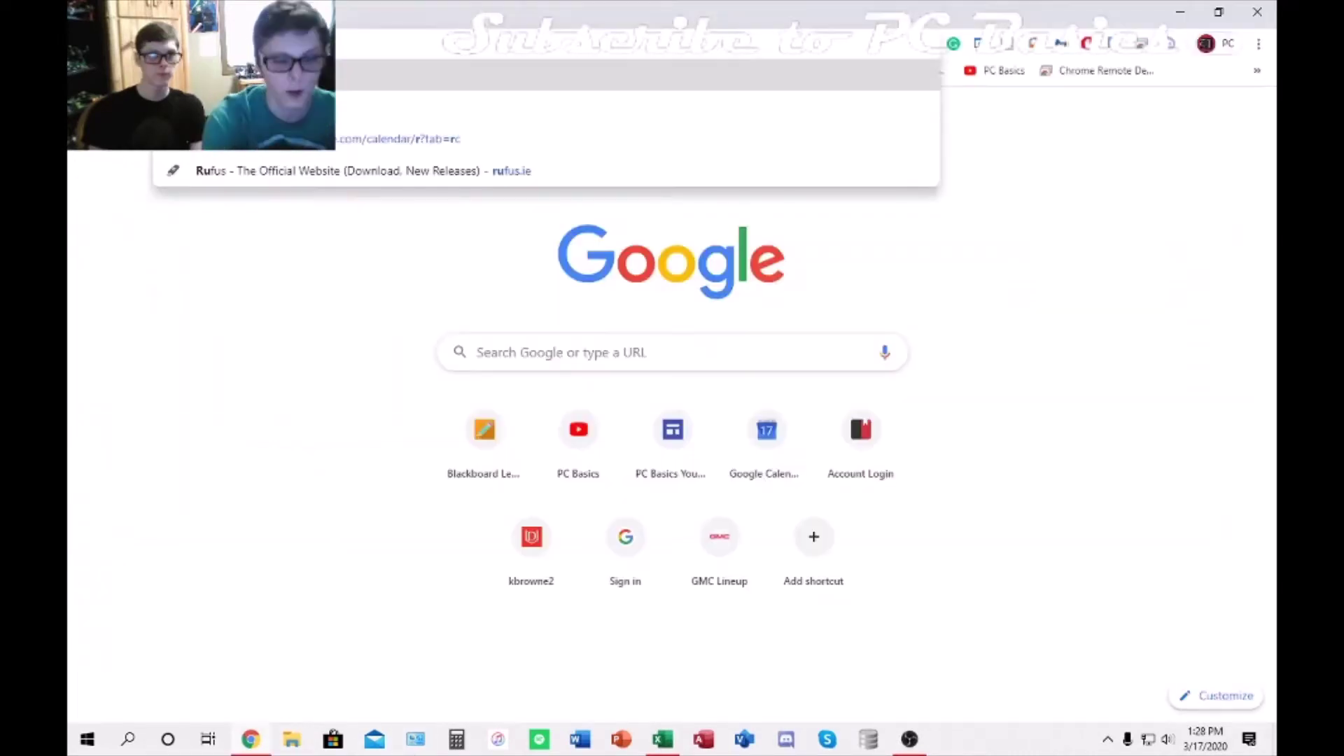
Step: Switch to Chrome, open the official Rufus website and go to its Download section
text(fus)
key(Return)
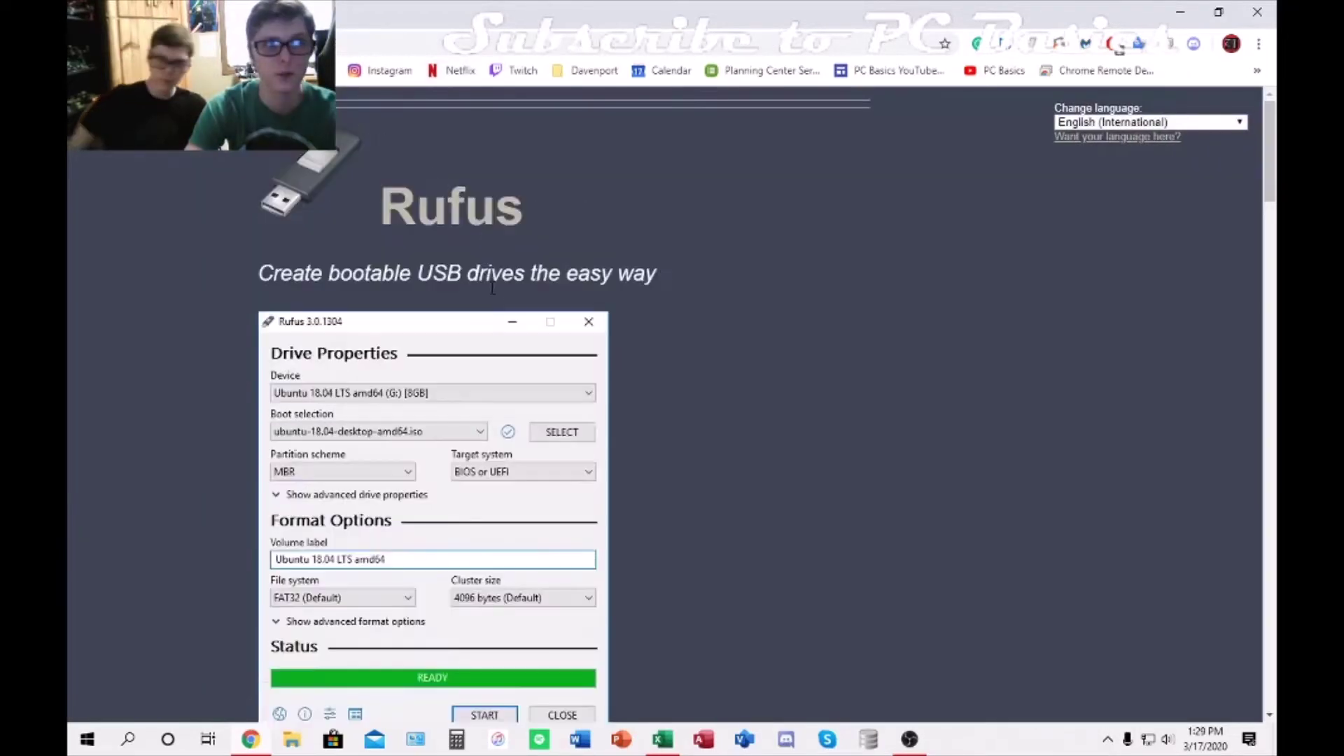
scroll(607, 280, down, 7)
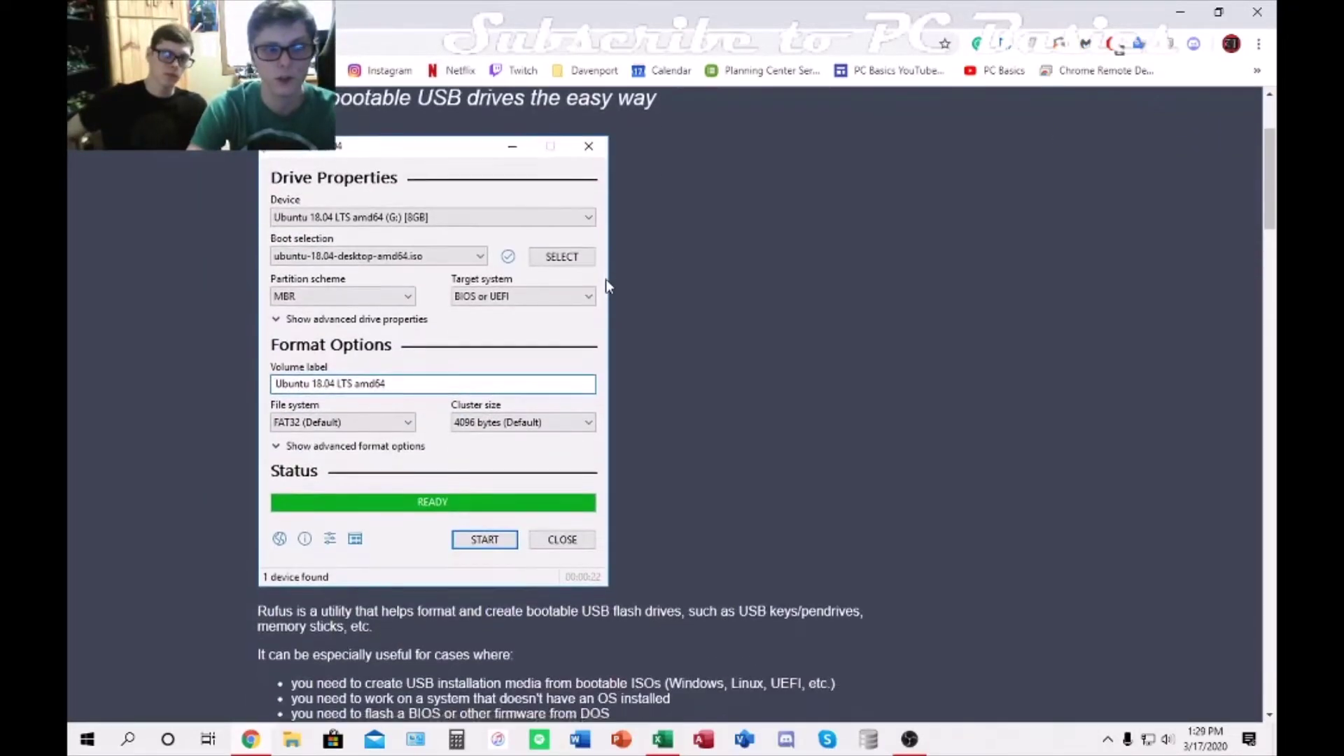
scroll(607, 278, up, 6)
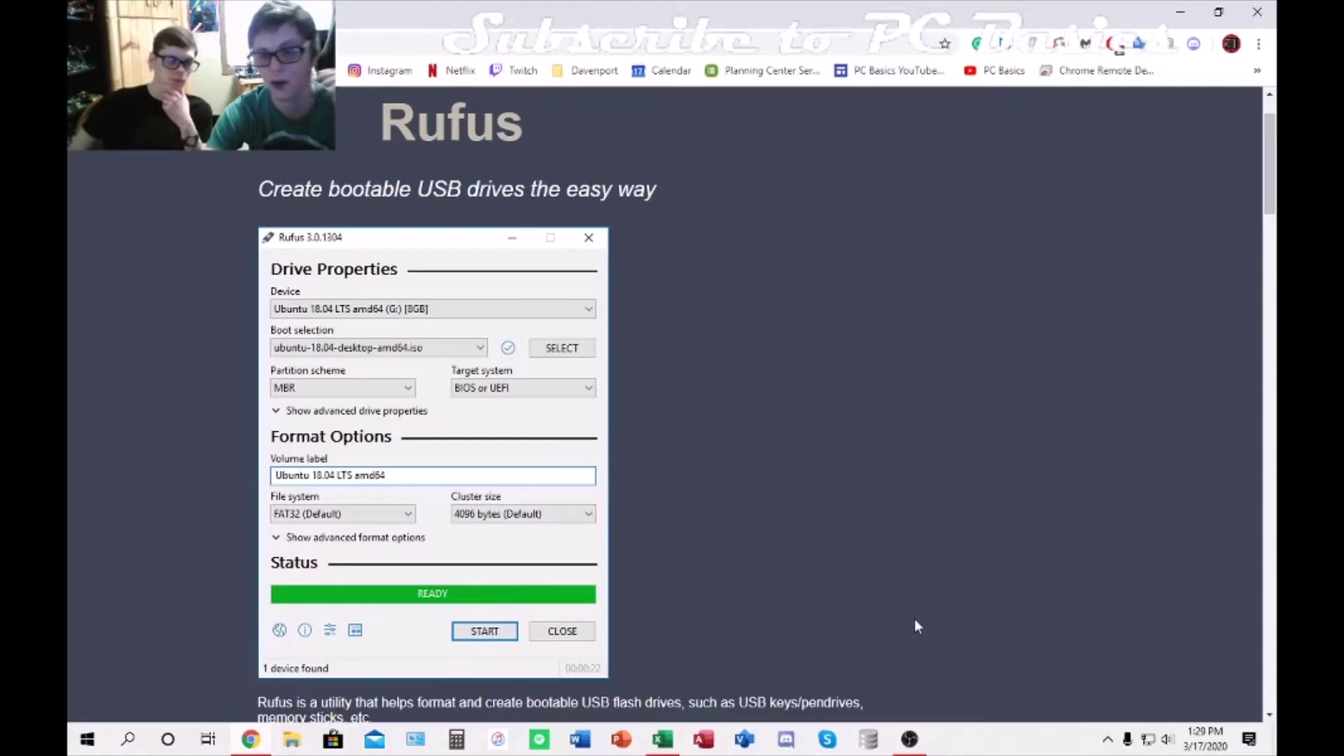
scroll(440, 338, down, 8)
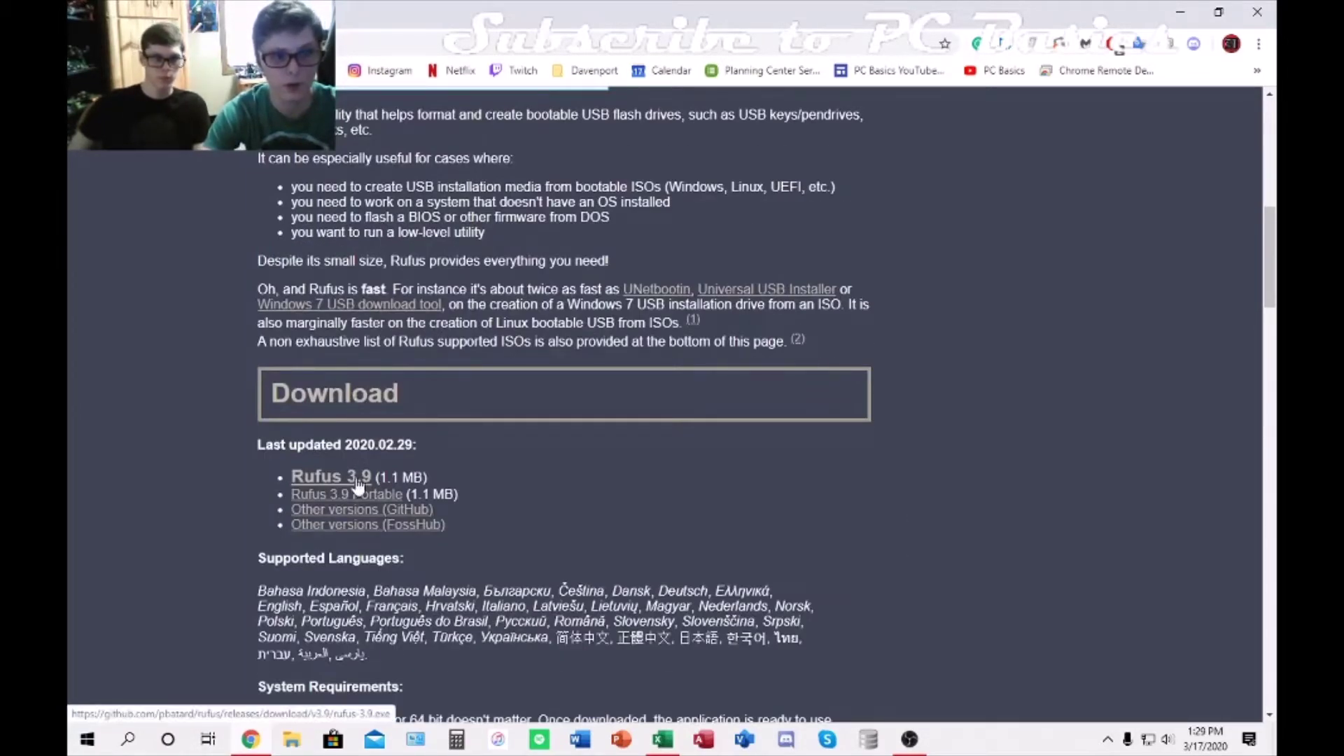
key(super)
text(ruf)
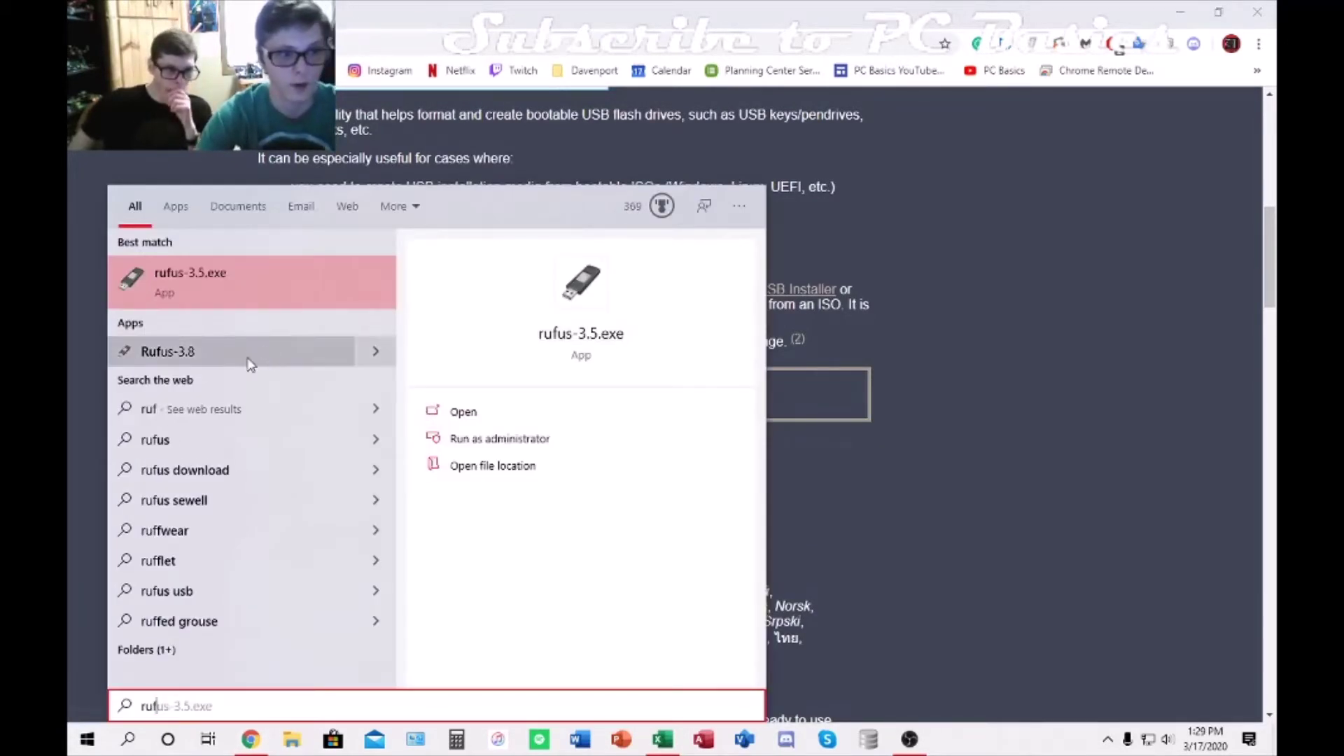
click(925, 362)
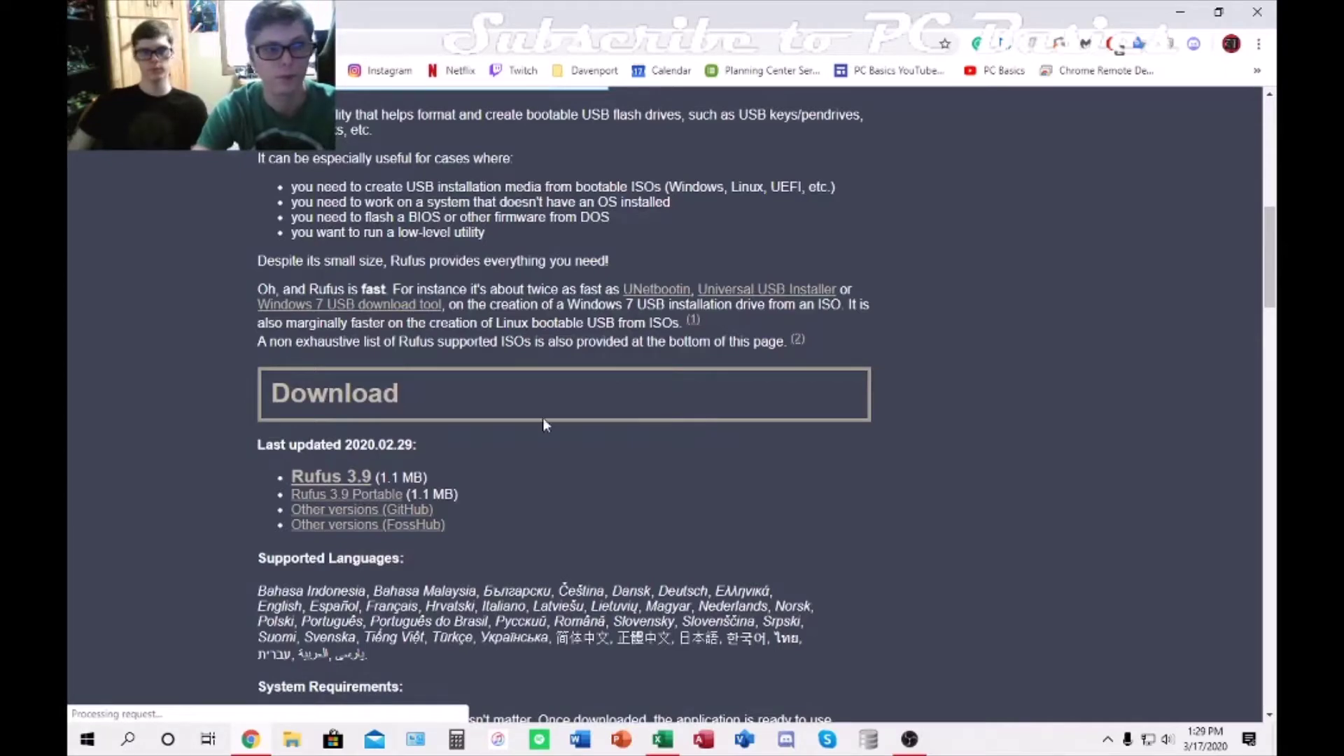
Step: Download Rufus 3.9, save it as rufus-3.9 and launch the downloaded application
click(343, 473)
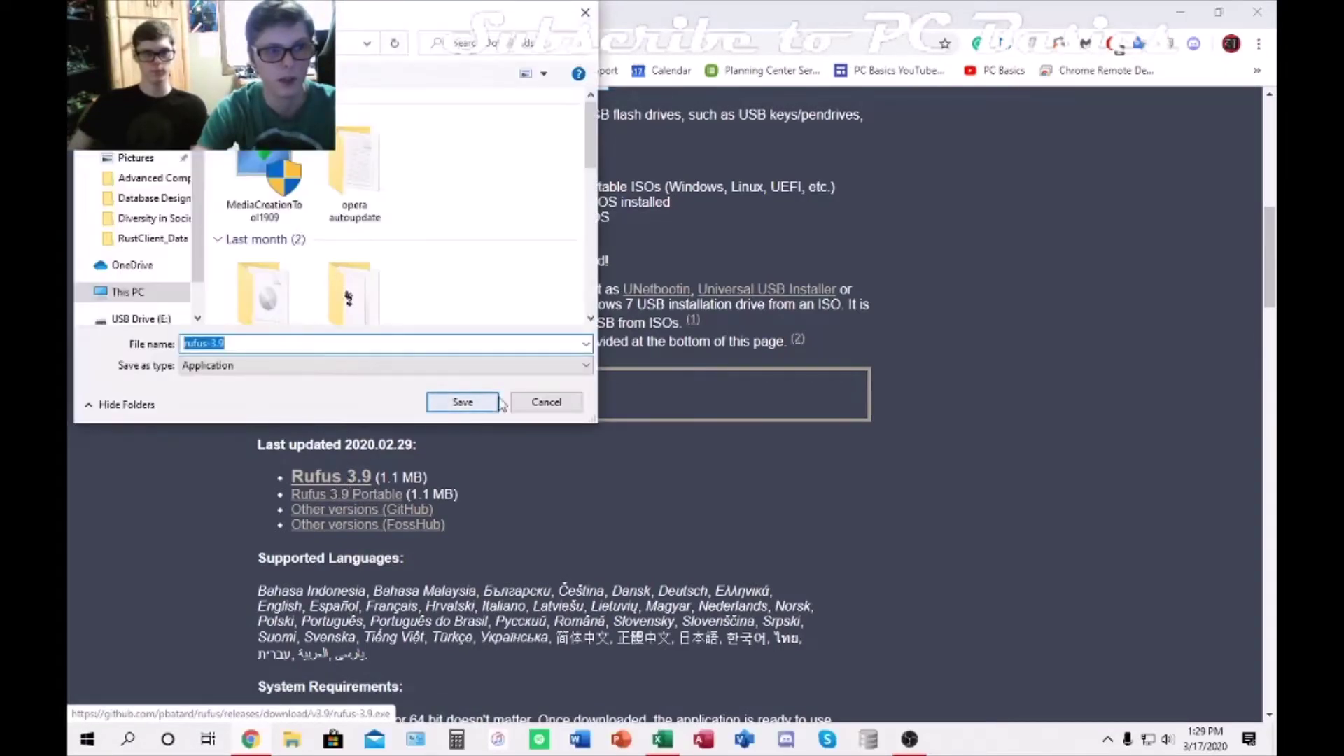
click(465, 404)
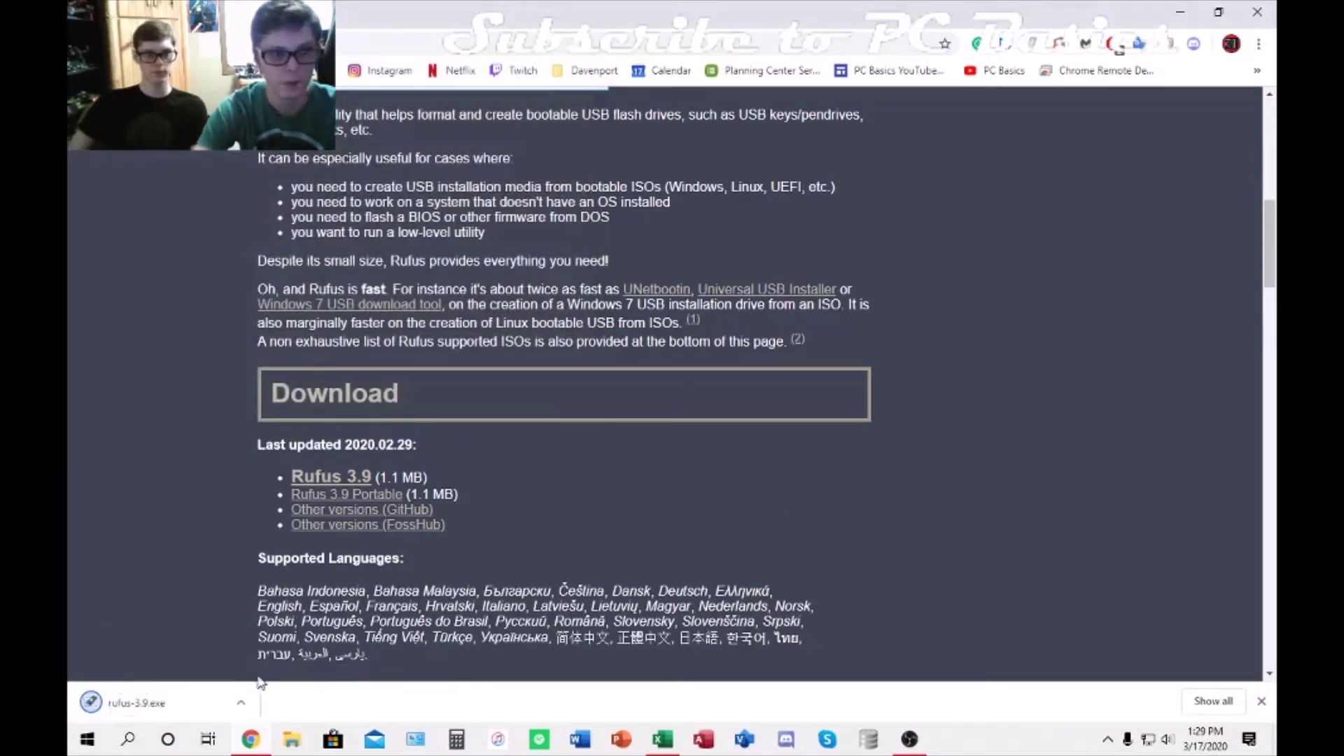
click(190, 709)
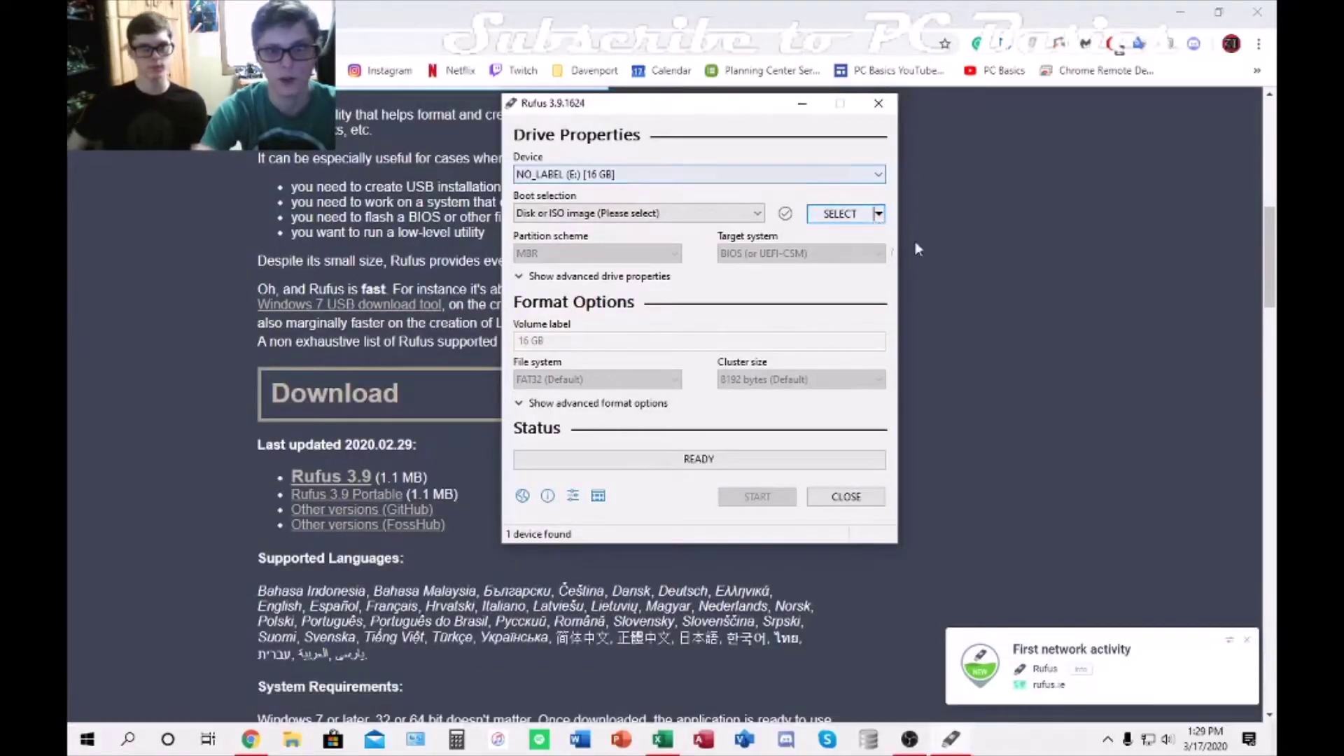
Step: Search the web for "windows 10 iso" in a new browser tab, using the corrected spelling
click(294, 13)
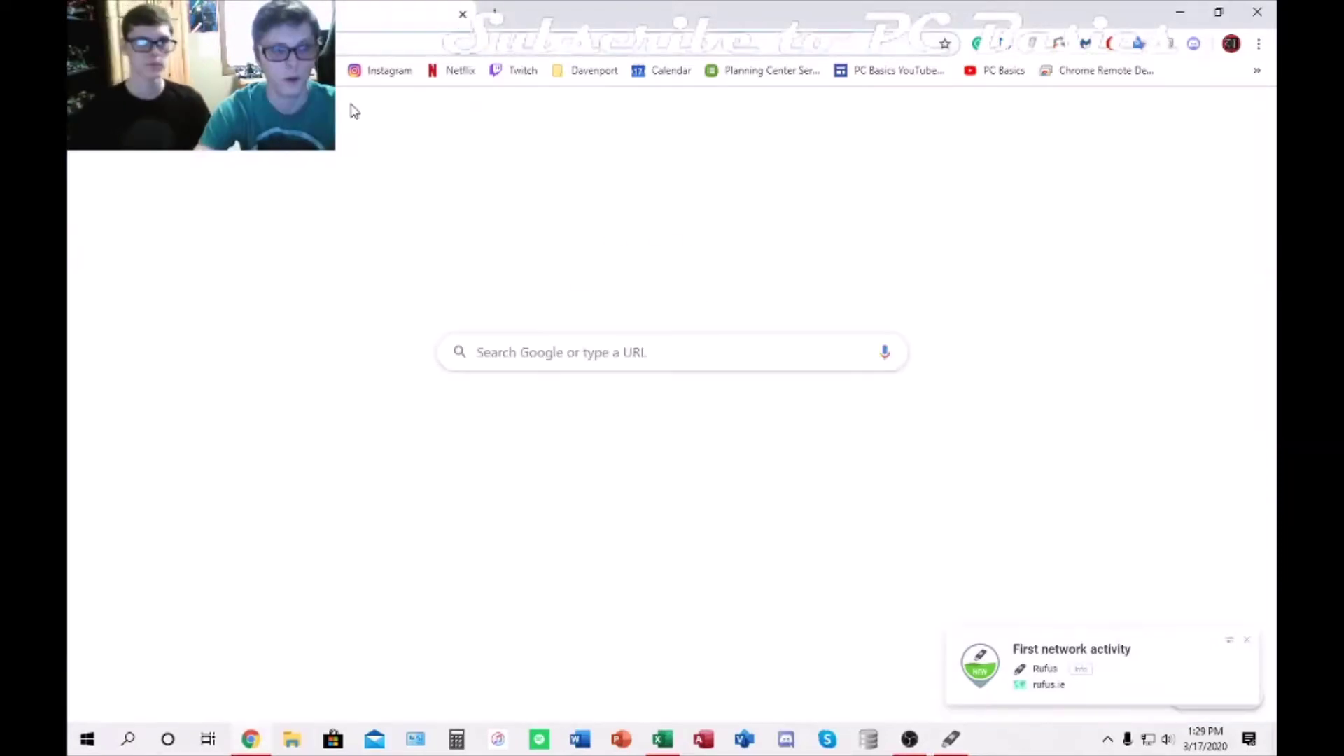
text(widn)
key(BackSpace)
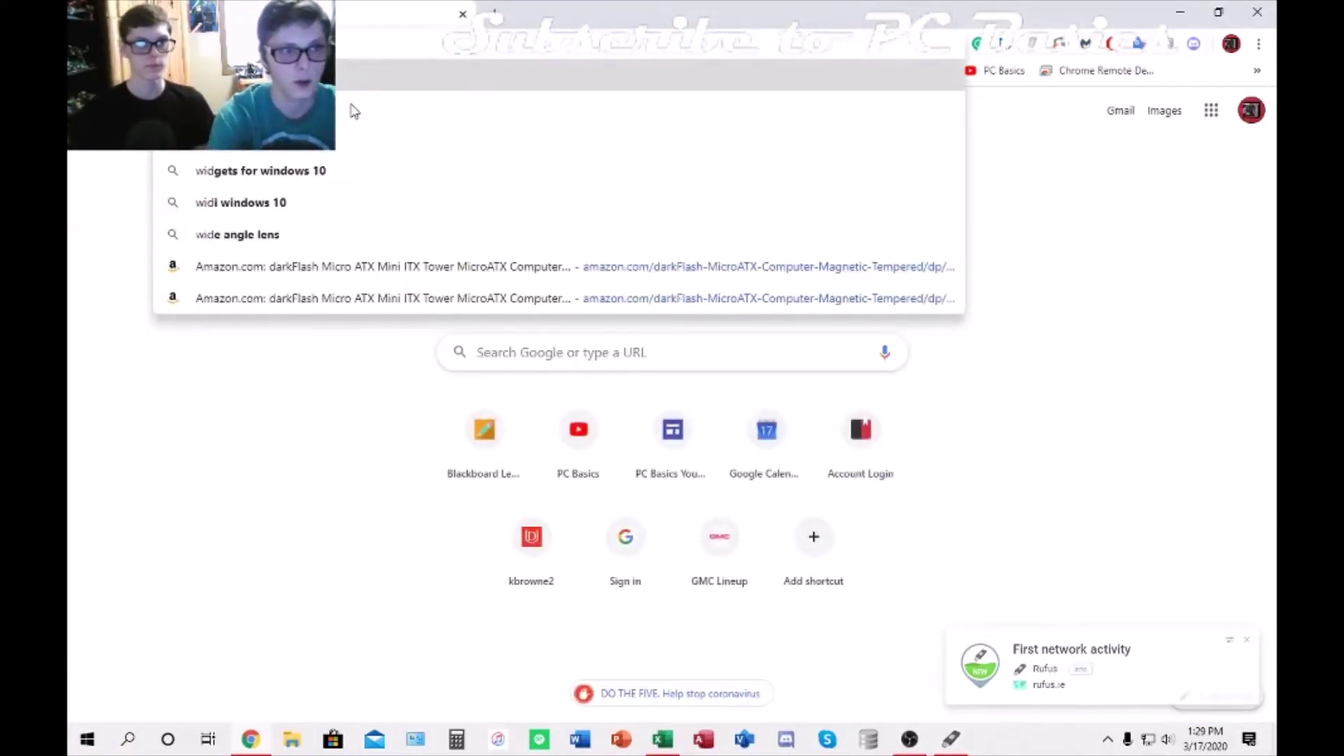
text(d)
key(BackSpace)
key(BackSpace)
text(ndows 10 iso)
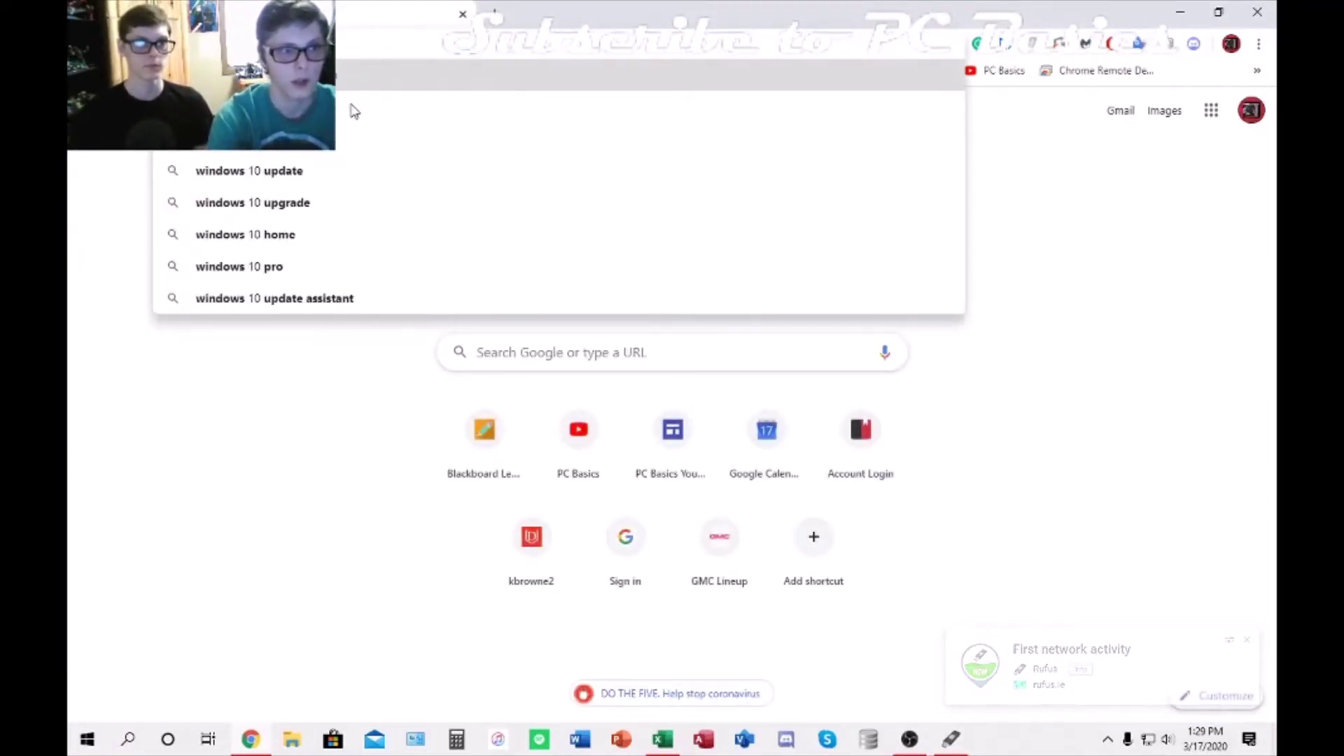
key(Return)
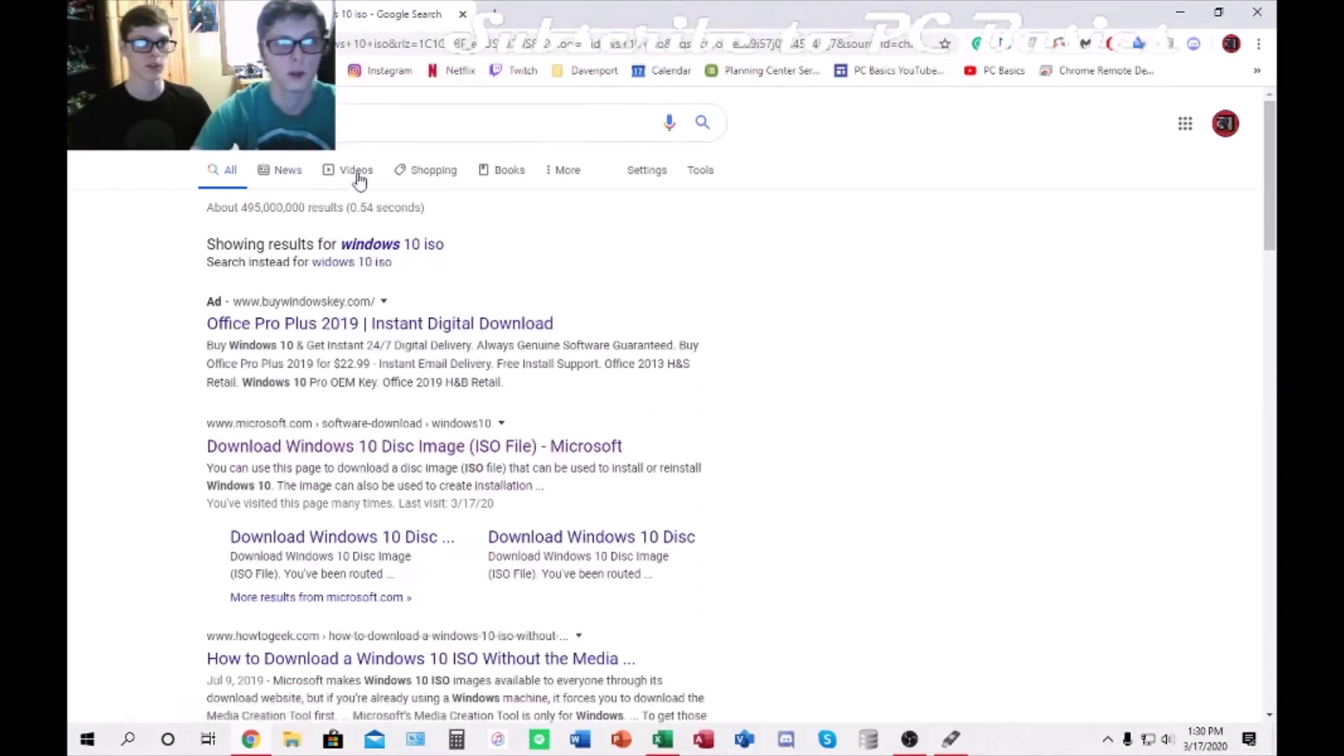
click(389, 246)
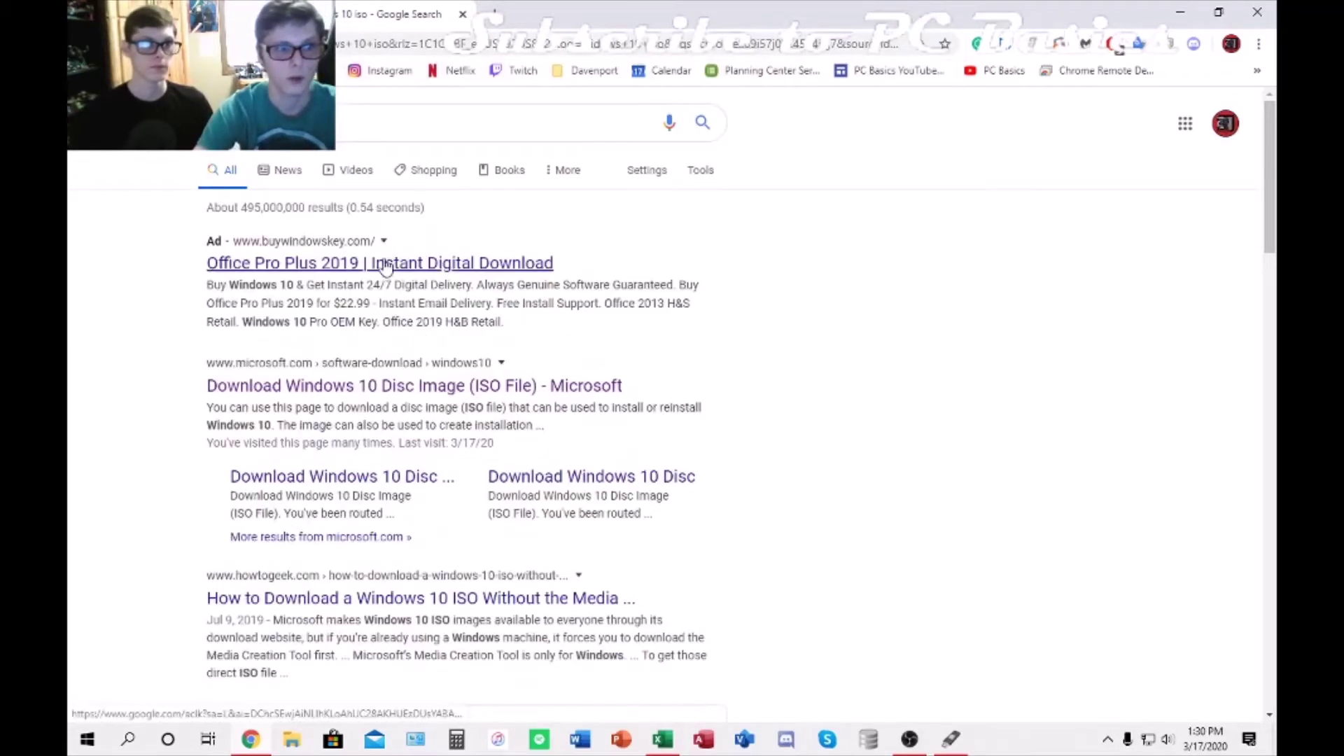
Step: Open Microsoft's Windows 10 disc image download page and save the media creation tool as MediaCreationTool1909
click(386, 384)
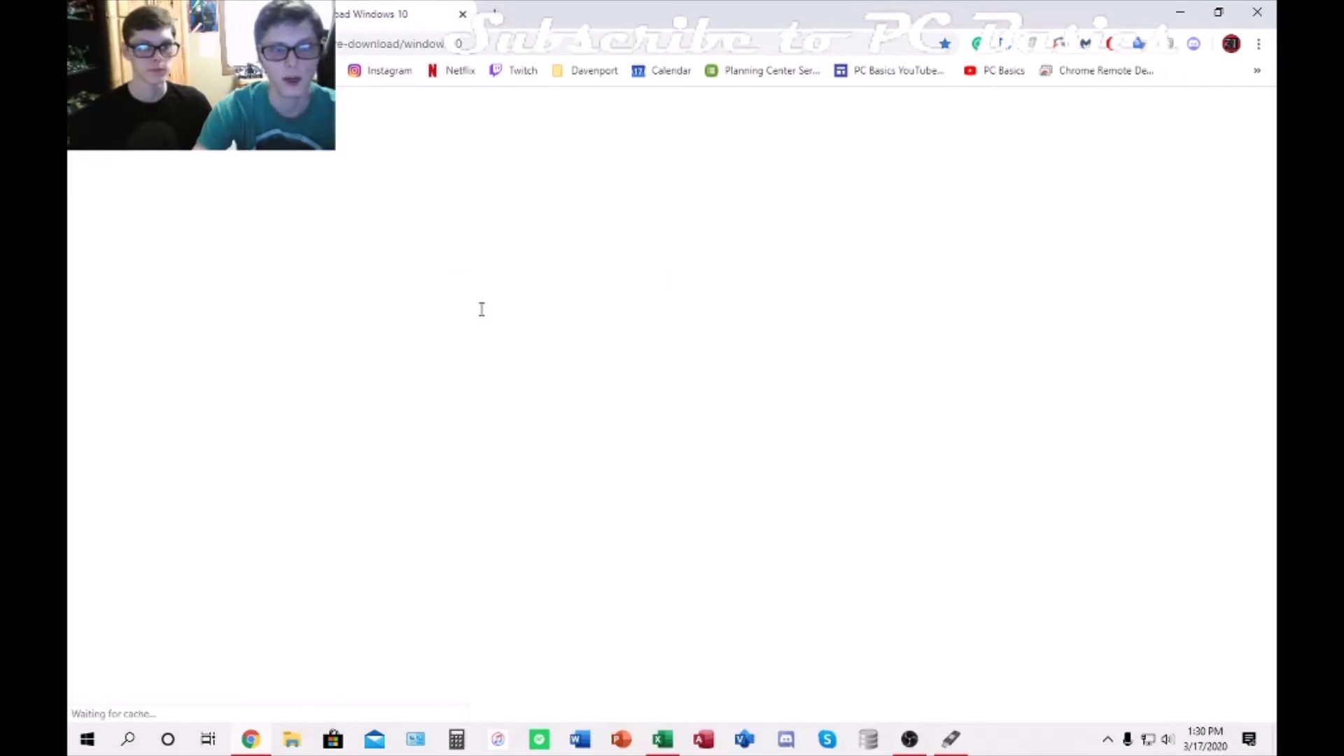
scroll(410, 383, down, 1)
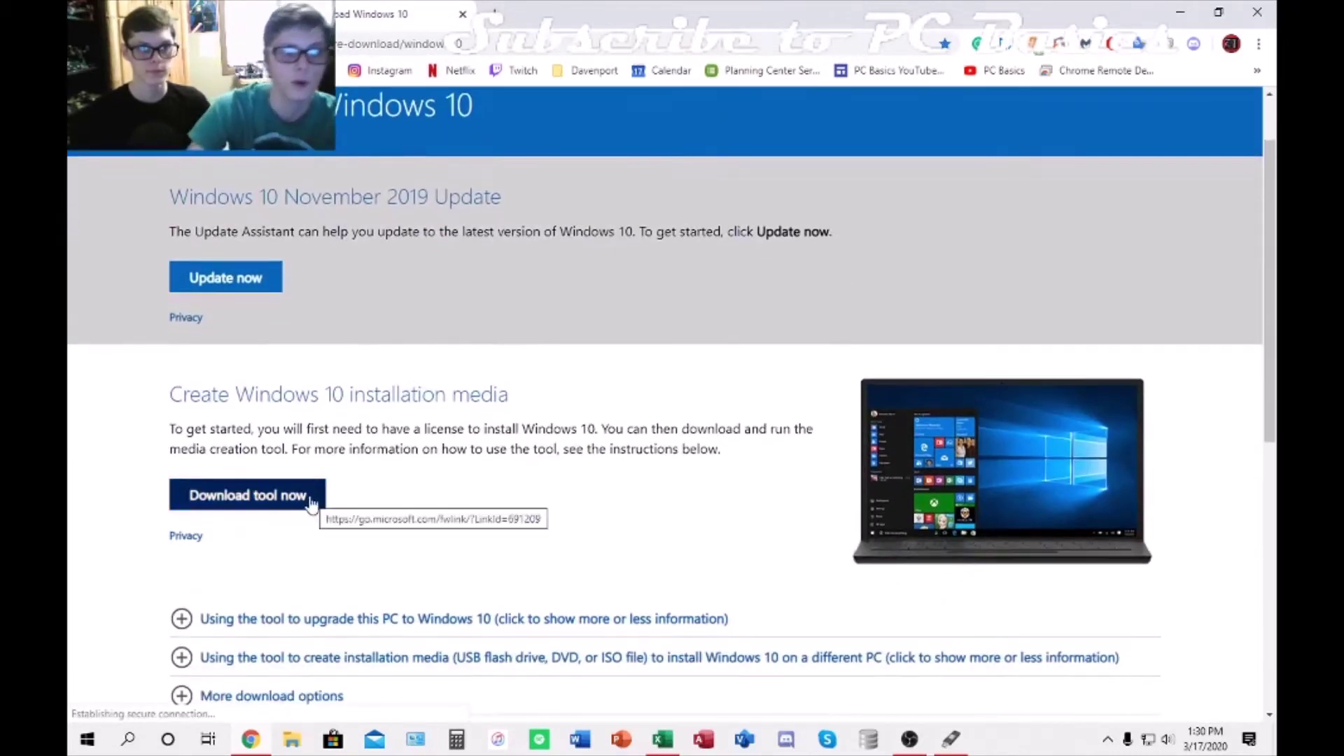
scroll(301, 476, down, 1)
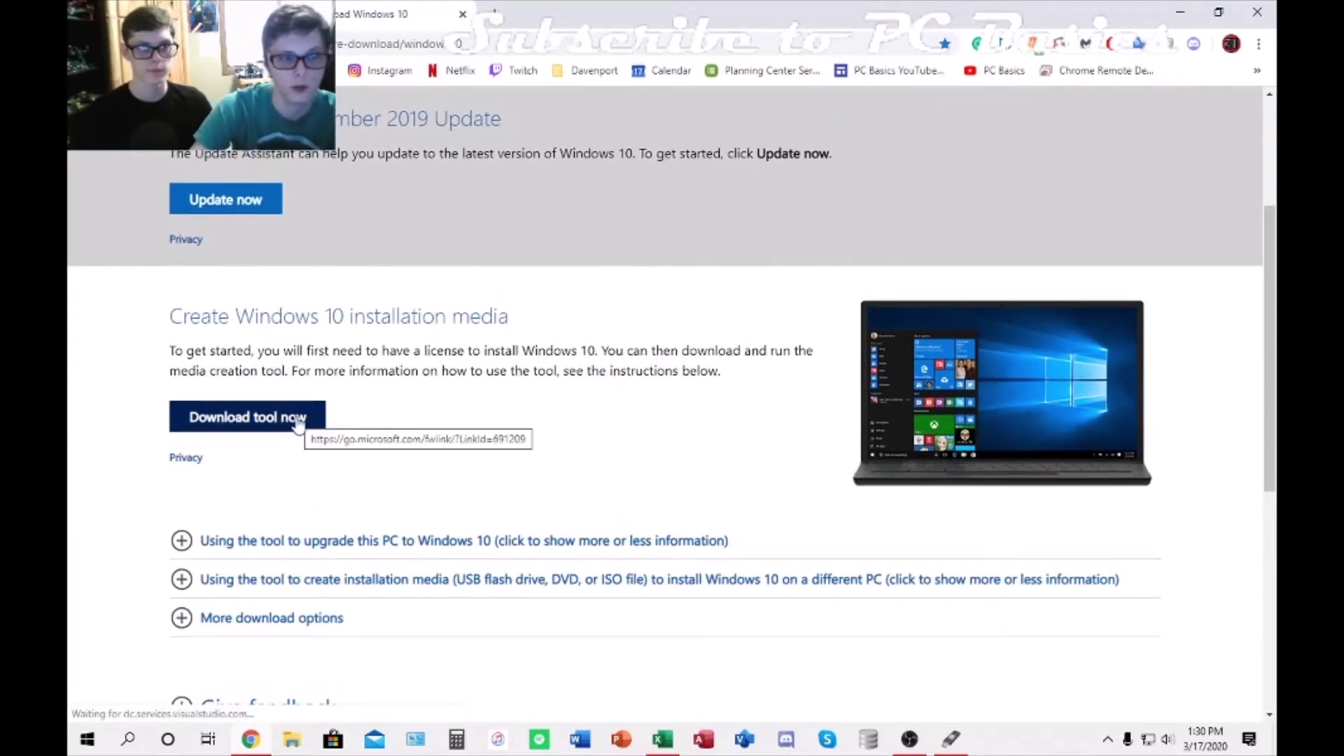
click(299, 420)
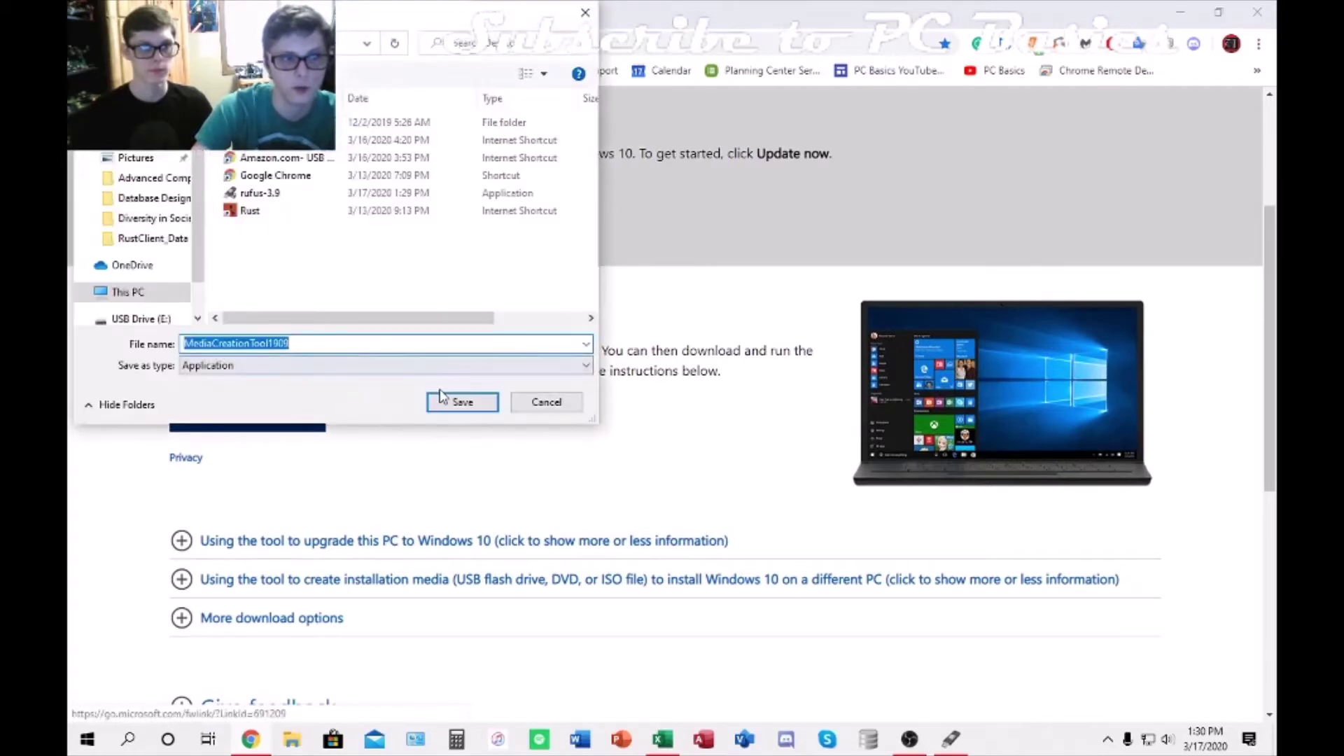
click(448, 399)
Step: Examine the Download Windows 10 page, including its additional download options and upgrade instructions, for a direct ISO download
scroll(454, 411, down, 2)
scroll(449, 409, down, 1)
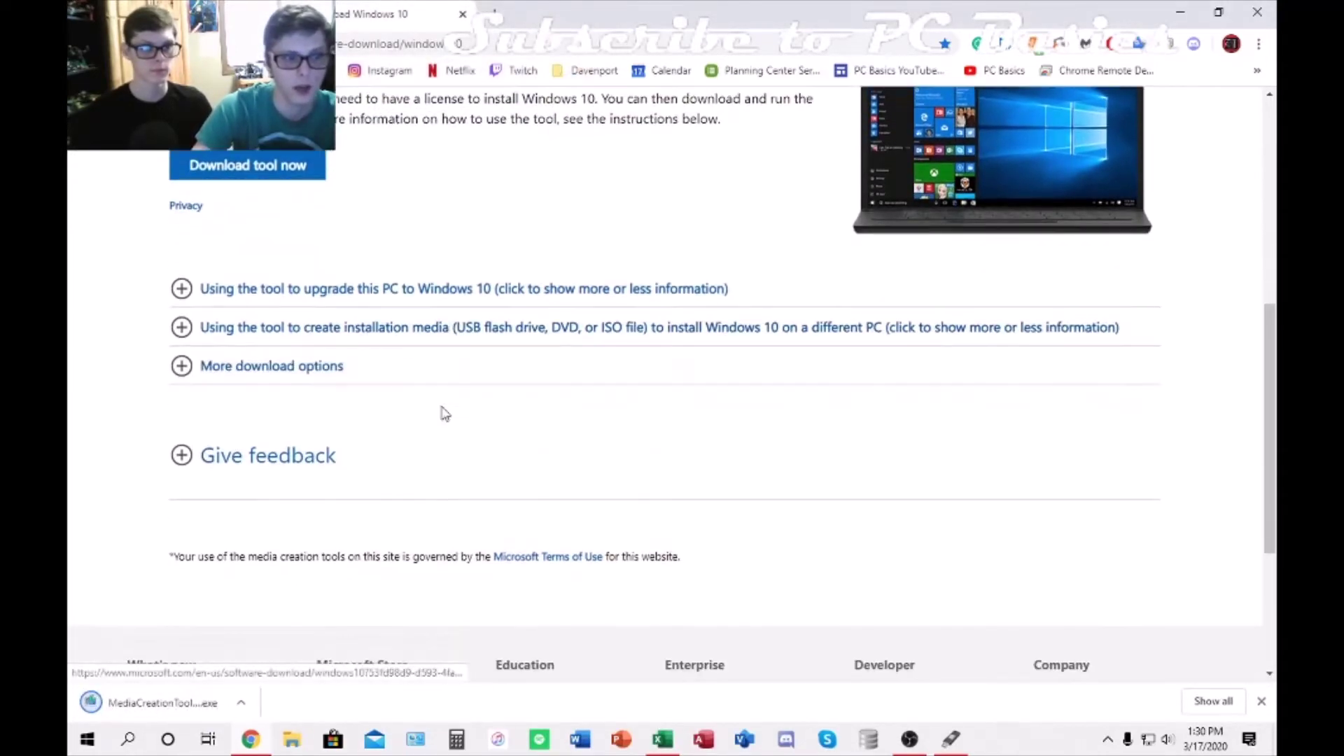
click(301, 367)
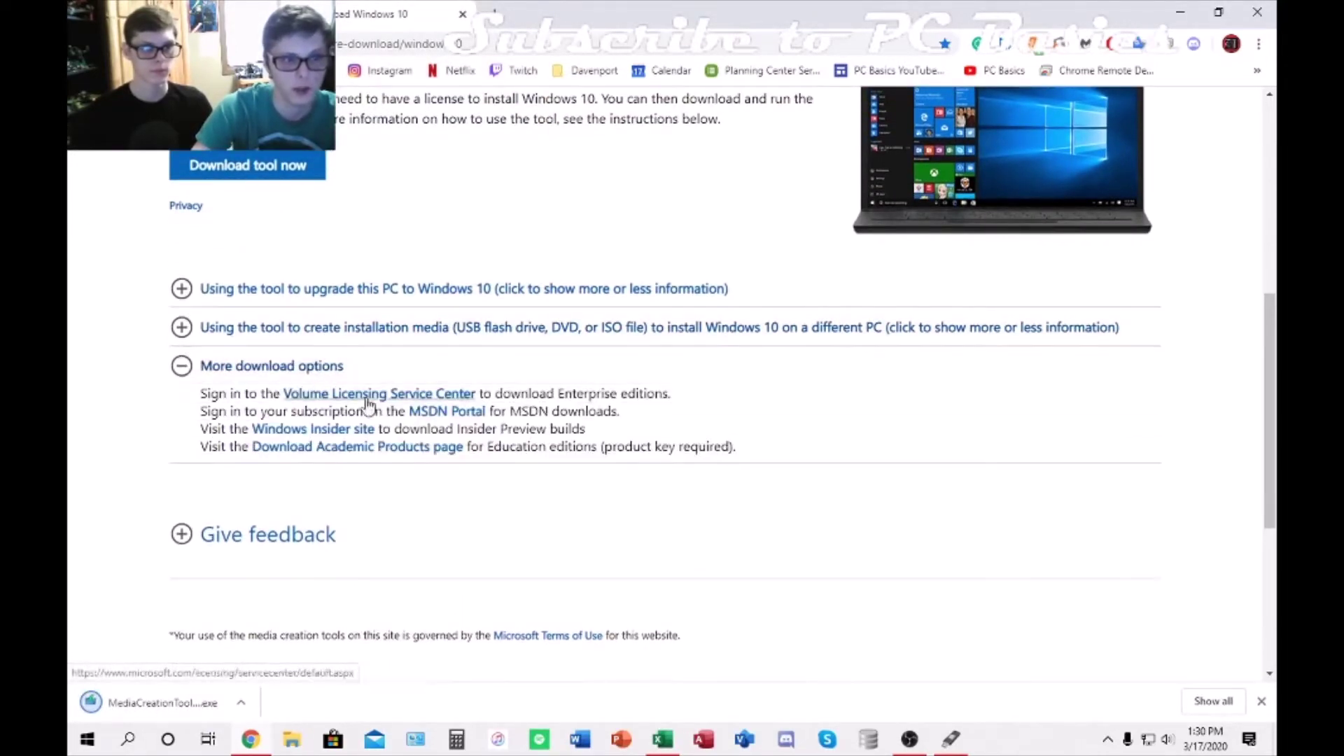
scroll(490, 560, down, 5)
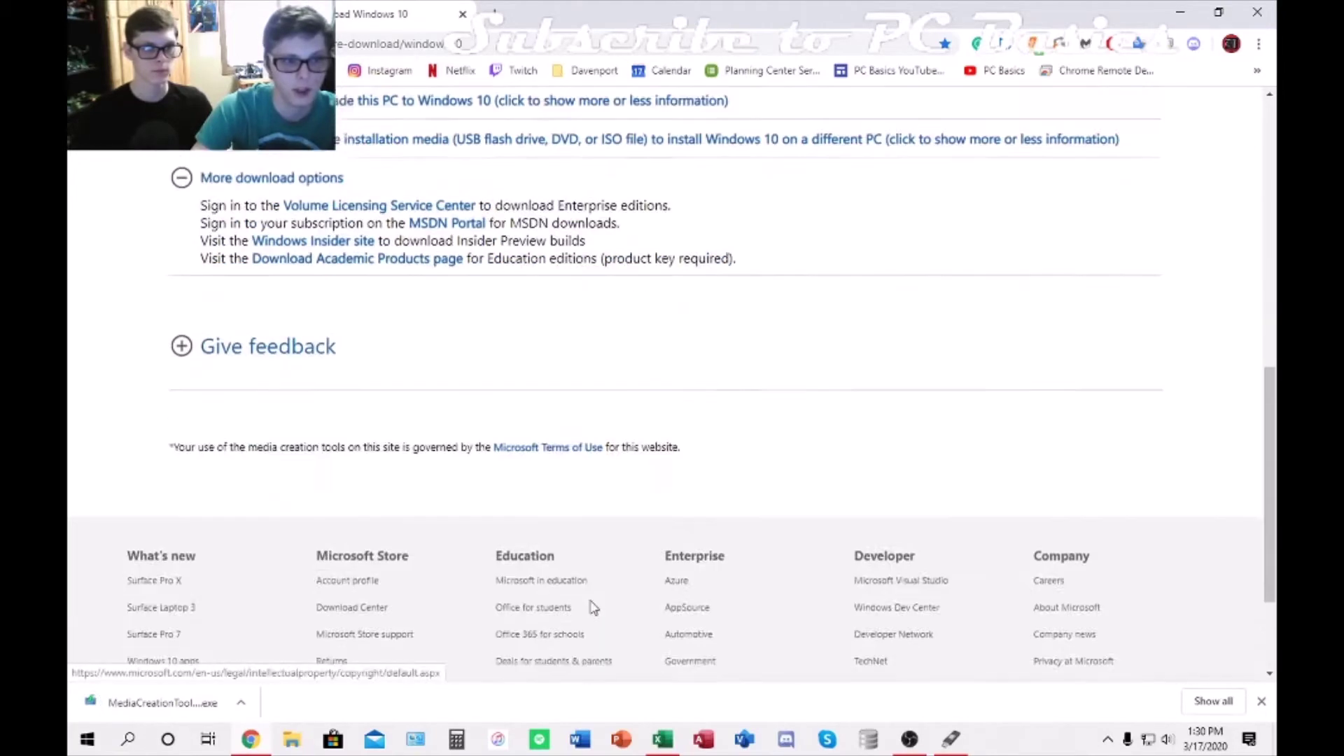
scroll(586, 595, up, 7)
scroll(586, 589, up, 5)
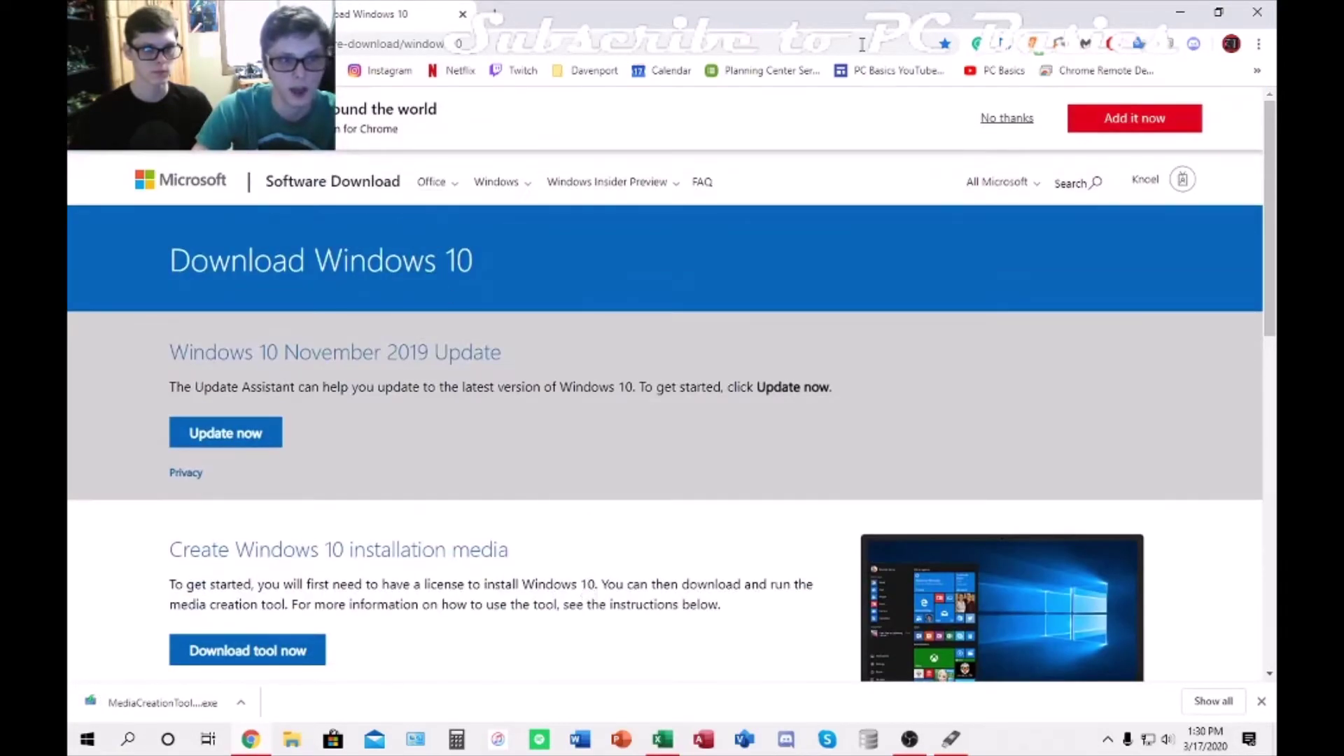
click(1009, 119)
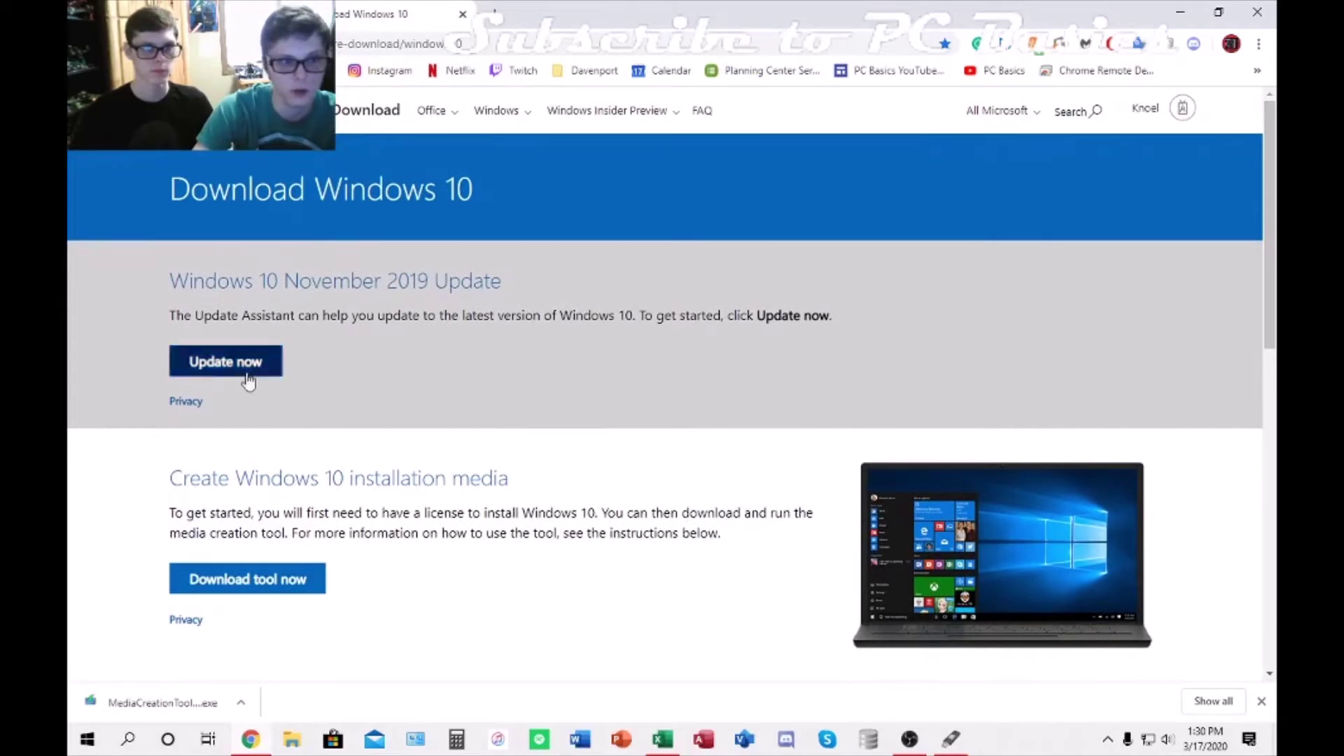
scroll(259, 392, down, 5)
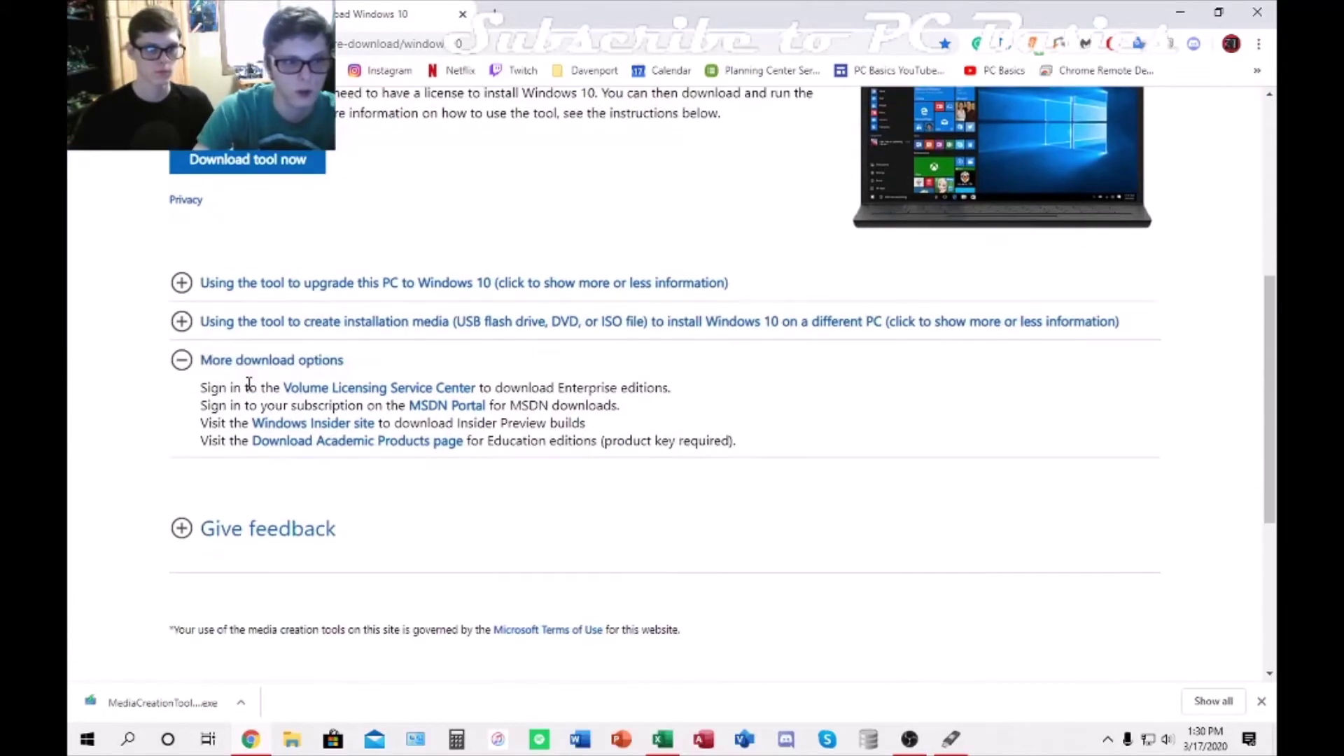
click(181, 283)
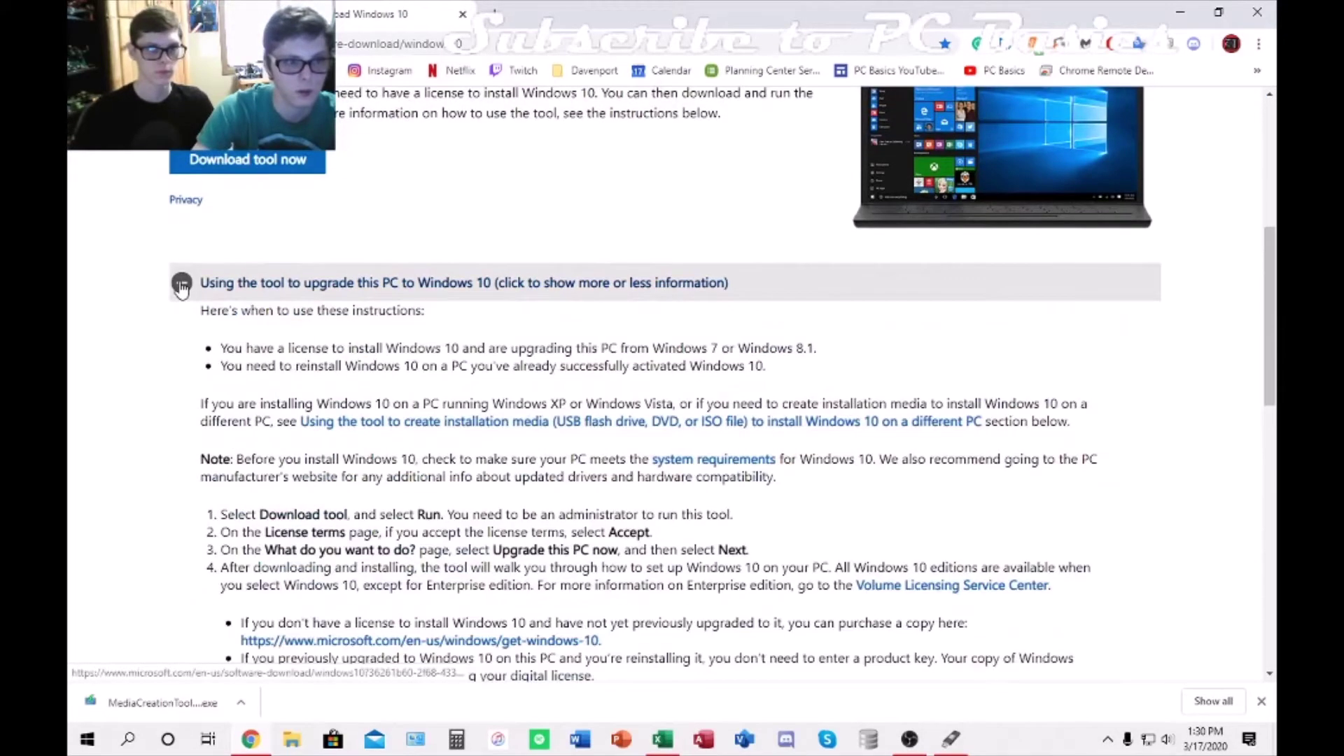
click(182, 282)
scroll(439, 247, up, 4)
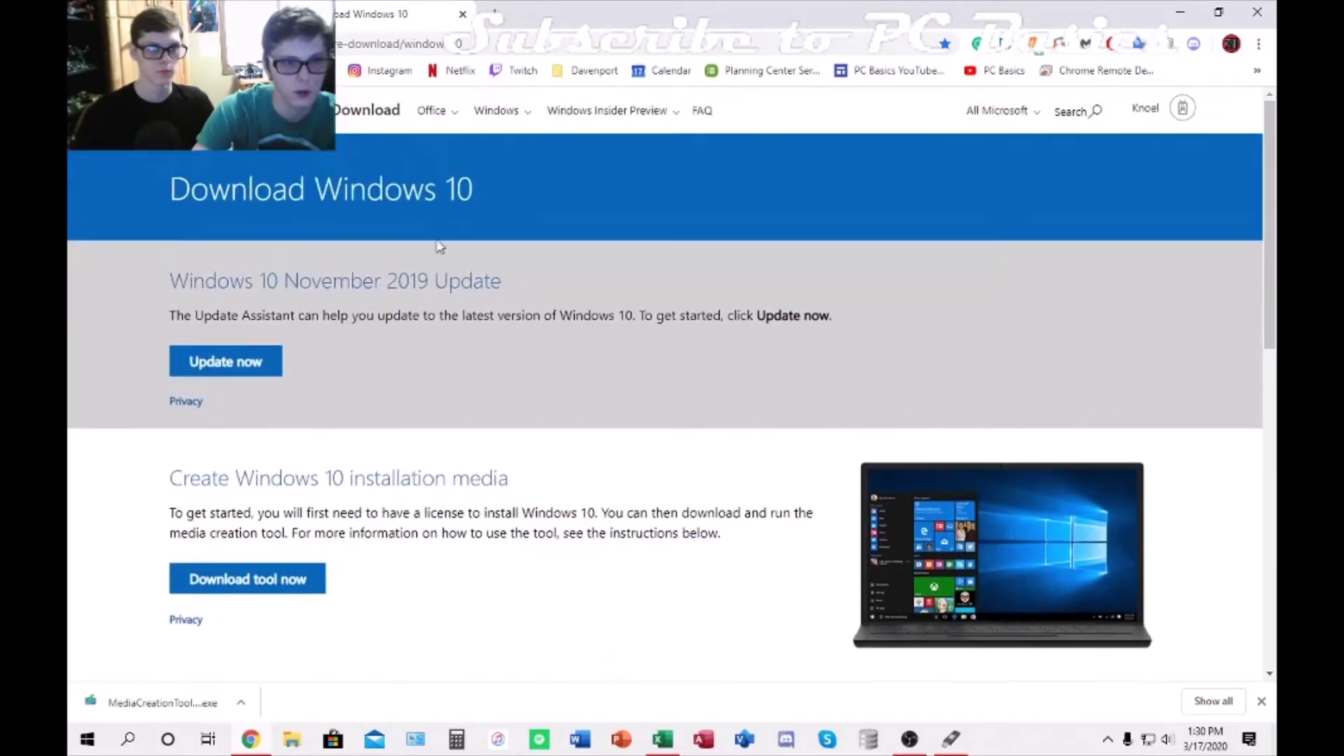
Step: Search for "windows 10 iso" again in another new tab, keeping the Microsoft download page open
click(495, 13)
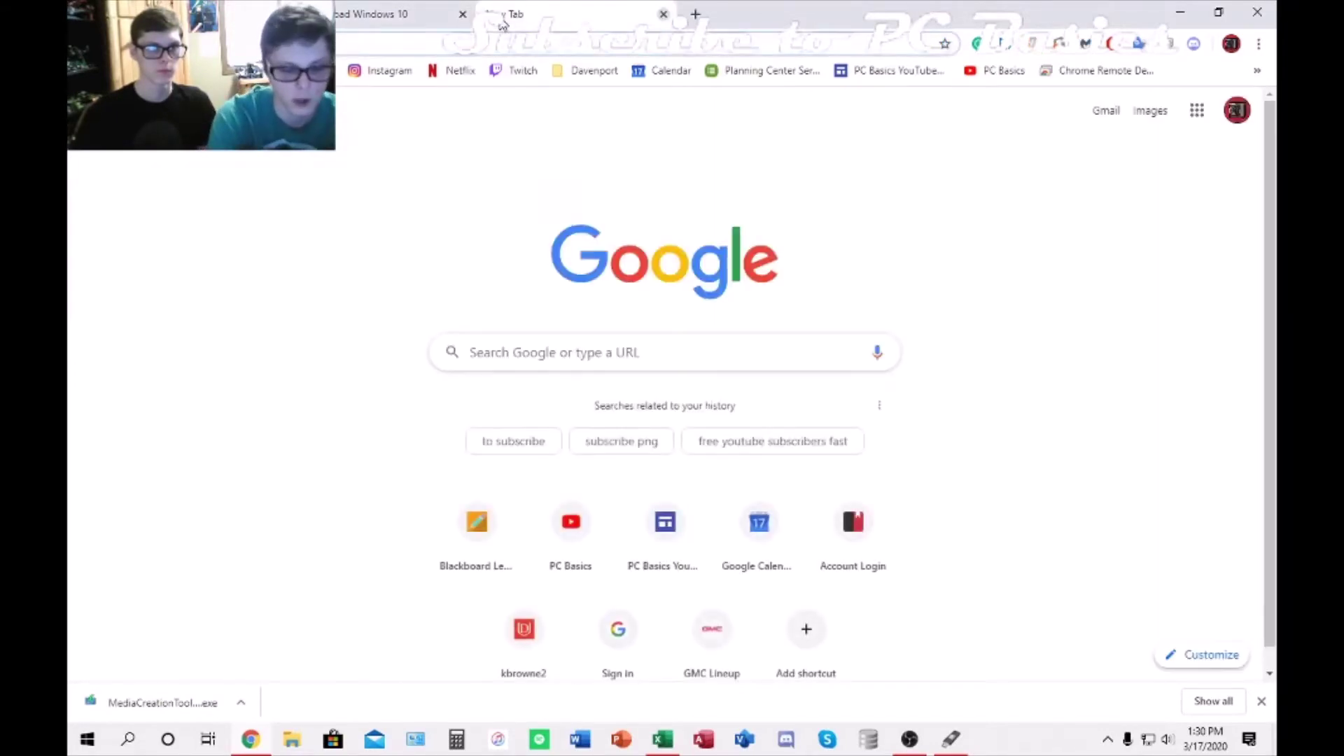
text(windows 10)
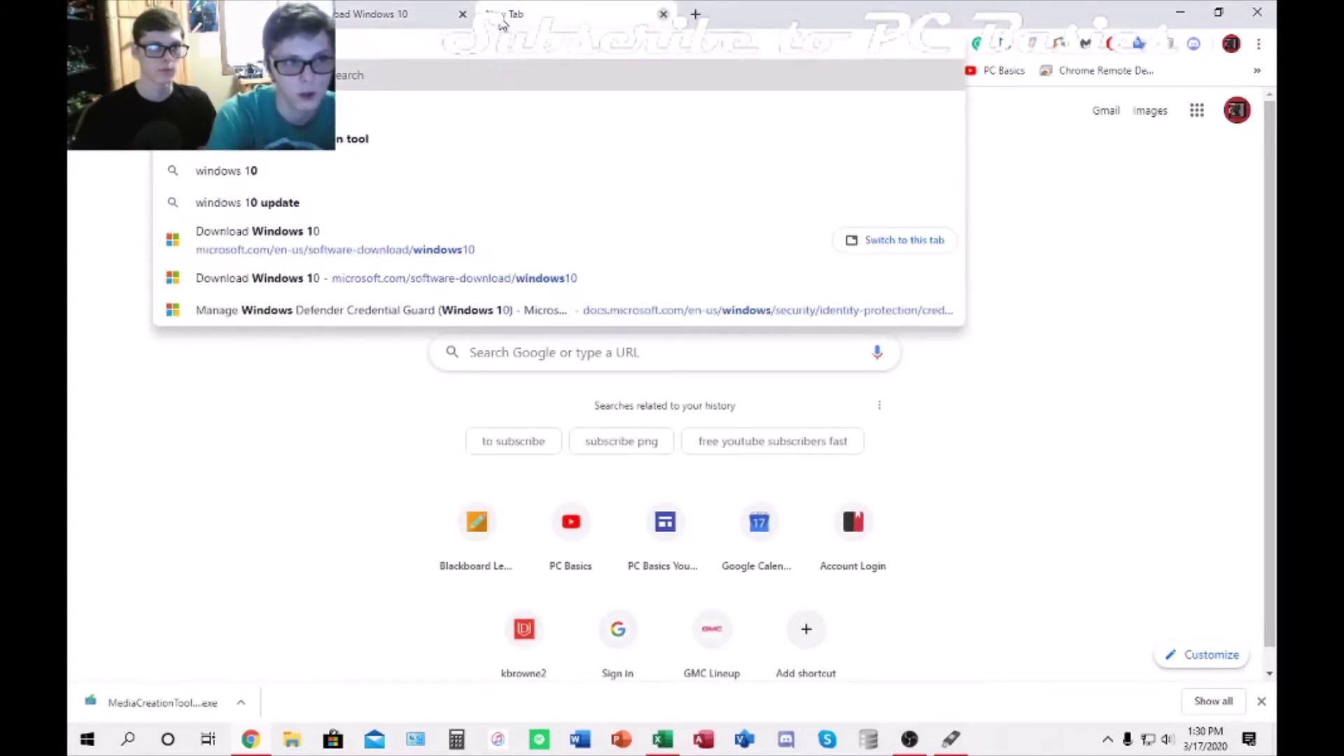
text( iso)
key(Return)
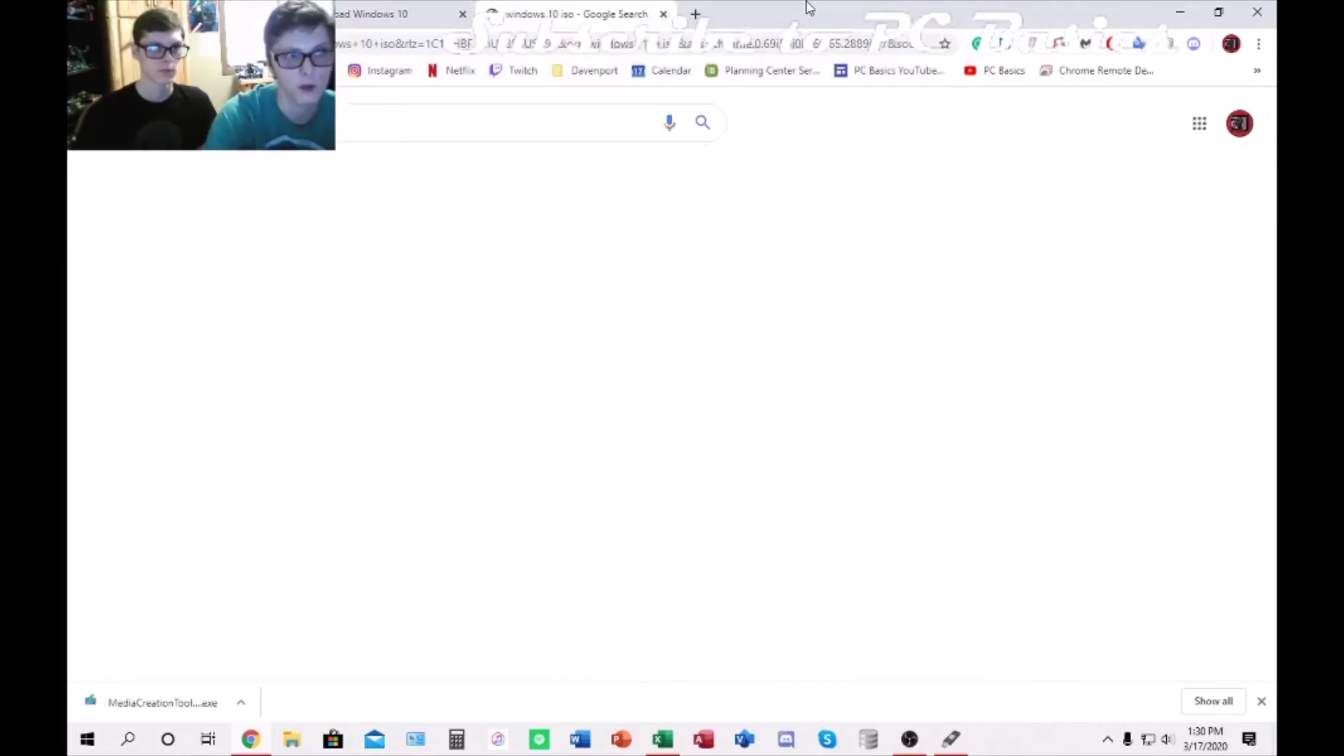
Step: Examine the How-To Geek article on downloading a Windows 10 ISO without the Media Creation Tool and return to the search results
scroll(429, 299, down, 4)
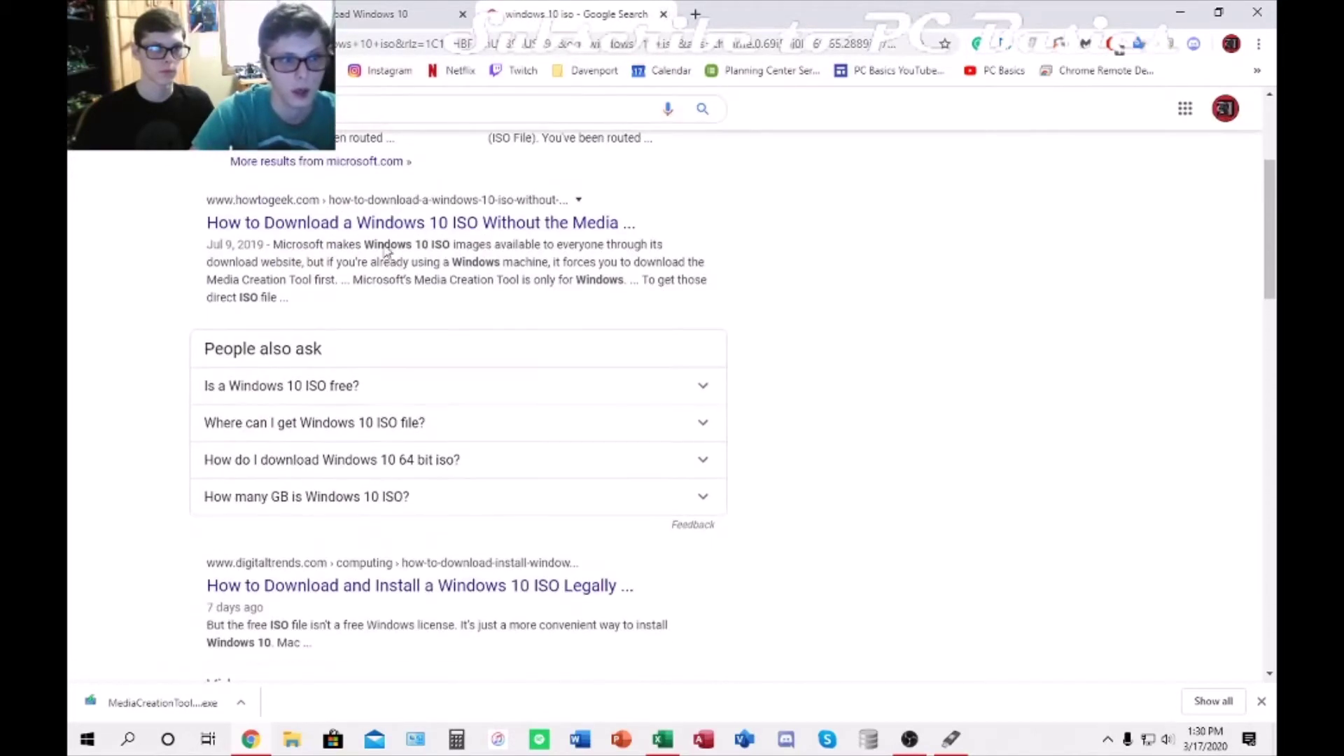
scroll(790, 372, down, 5)
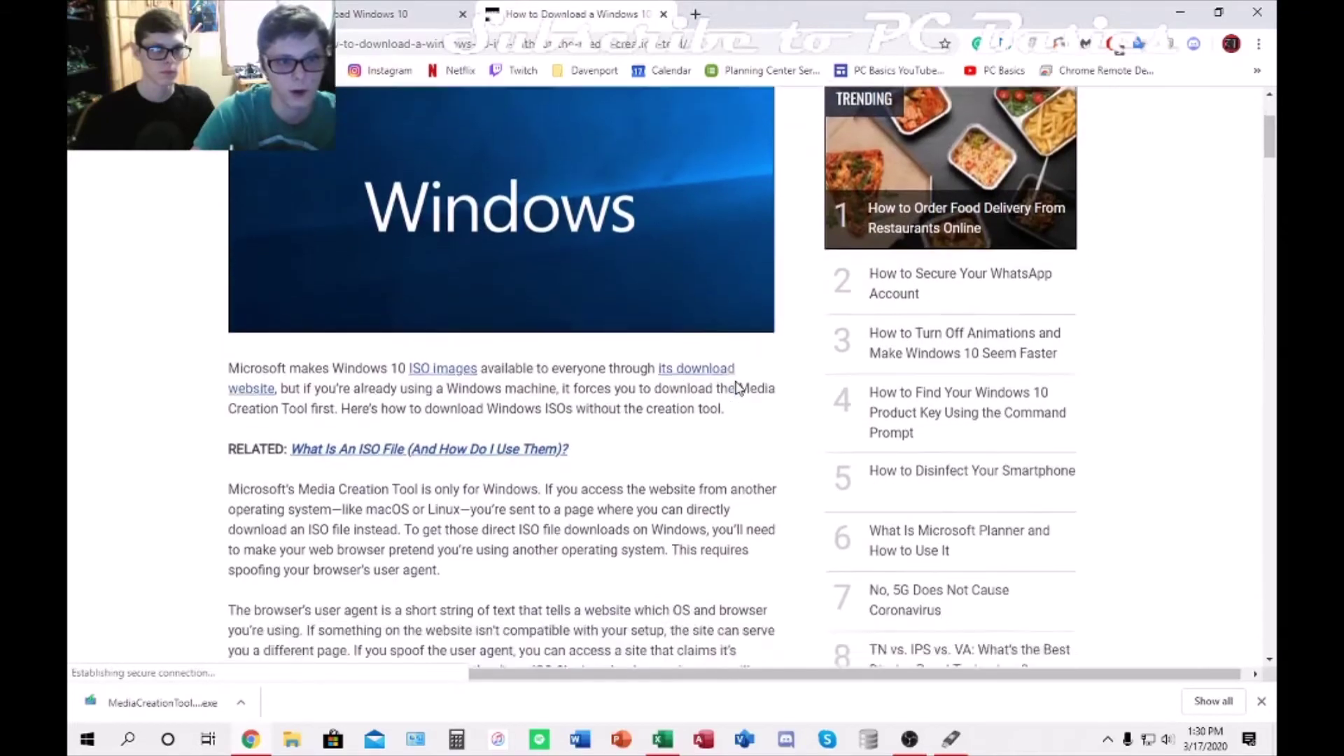
scroll(770, 354, down, 20)
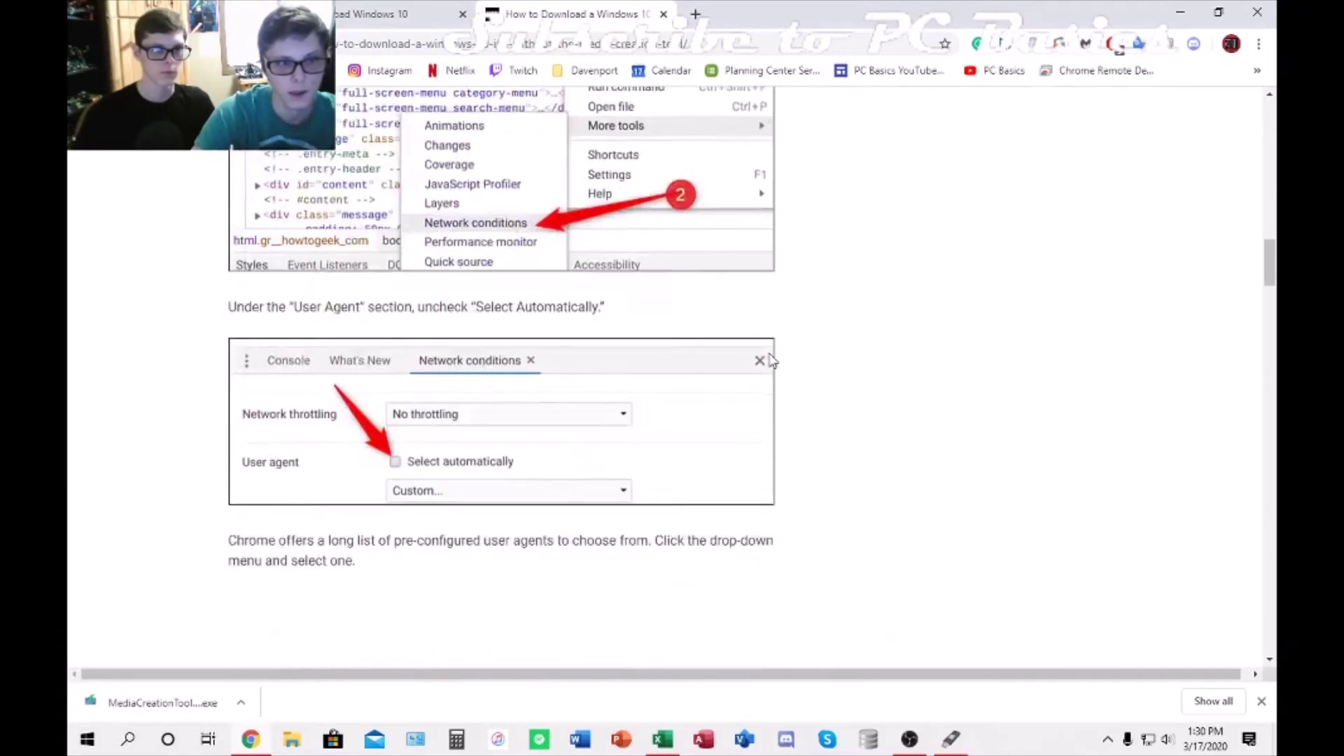
scroll(770, 360, down, 20)
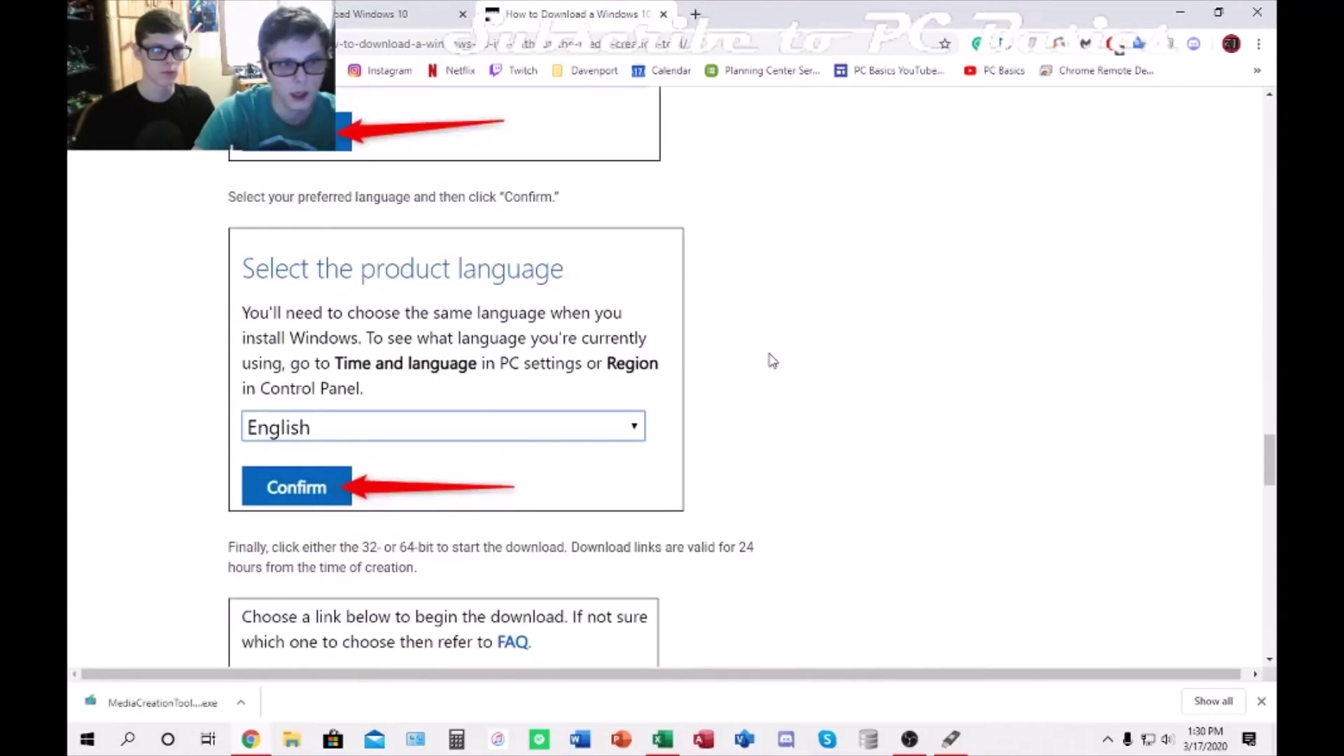
key(alt+Left)
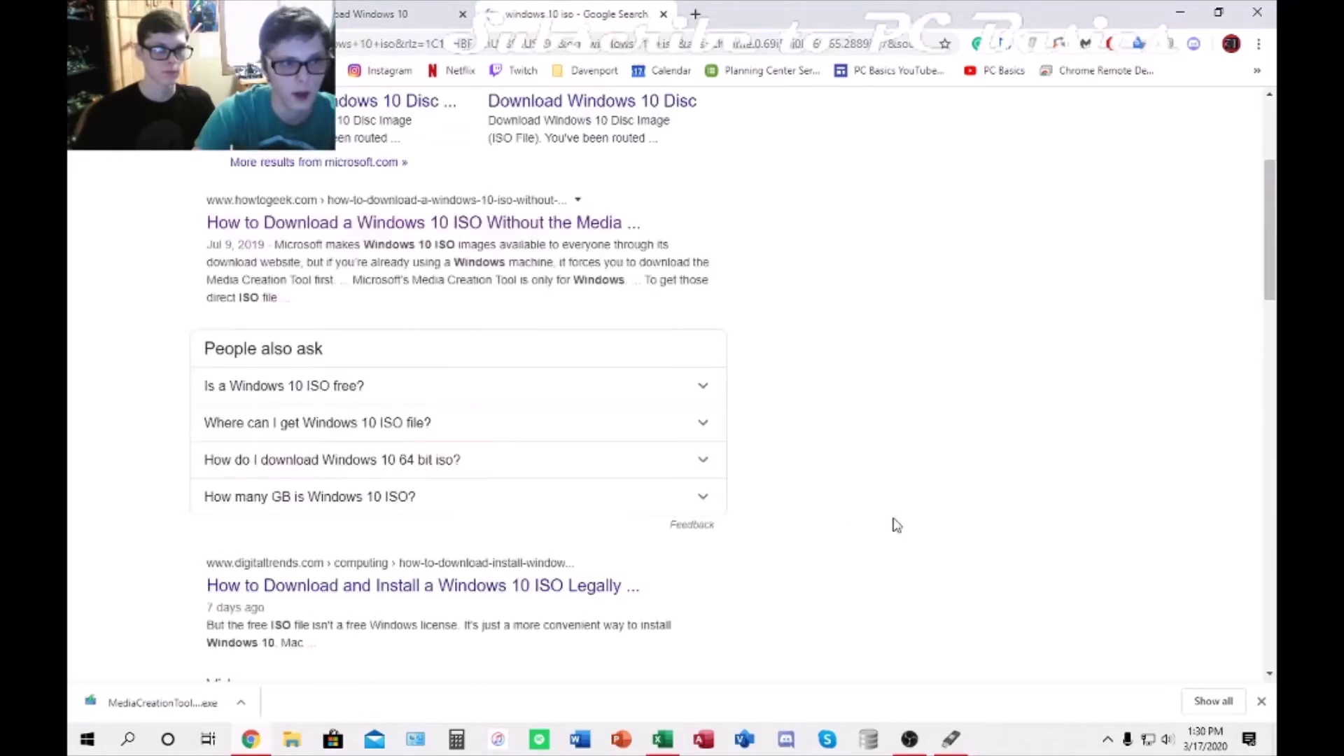
Step: Expand the related question on Windows 10 ISO size and open the Digital Trends article on downloading the ISO legally
scroll(549, 516, down, 2)
click(532, 511)
scroll(538, 611, down, 5)
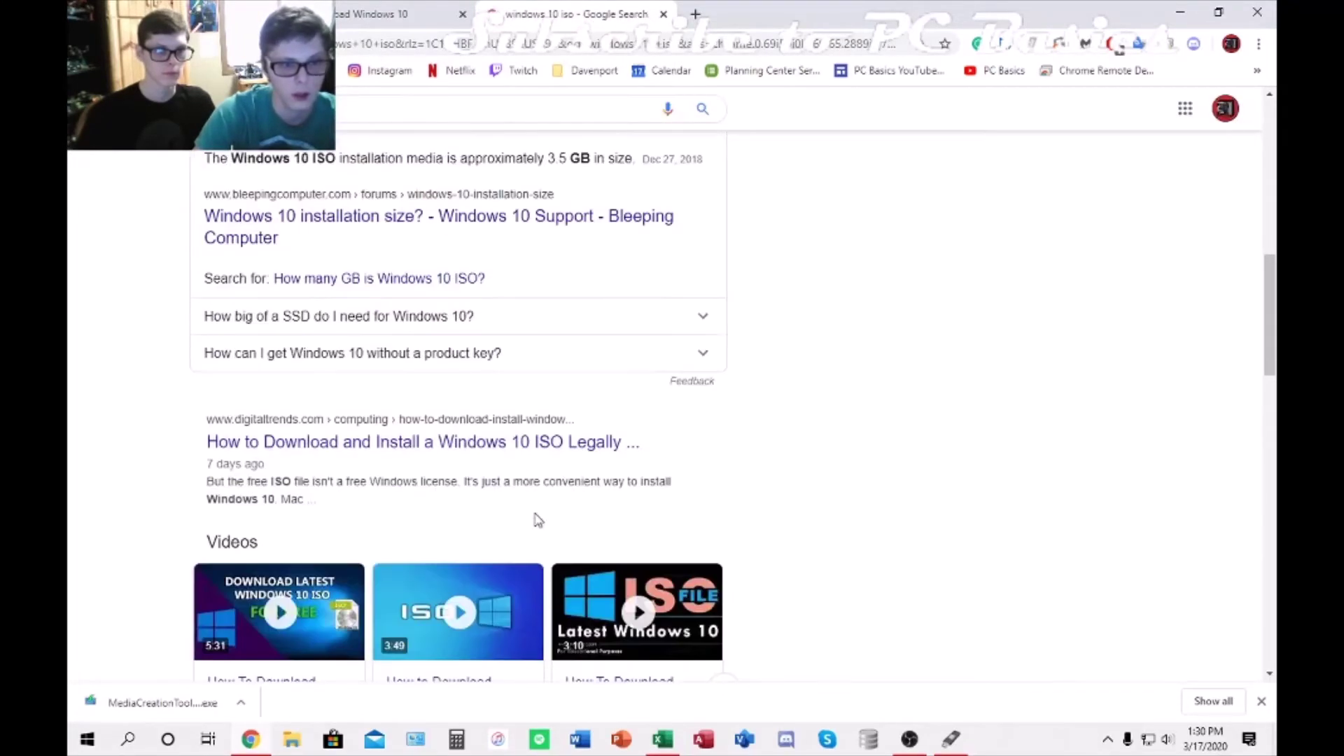
click(518, 440)
scroll(777, 481, down, 10)
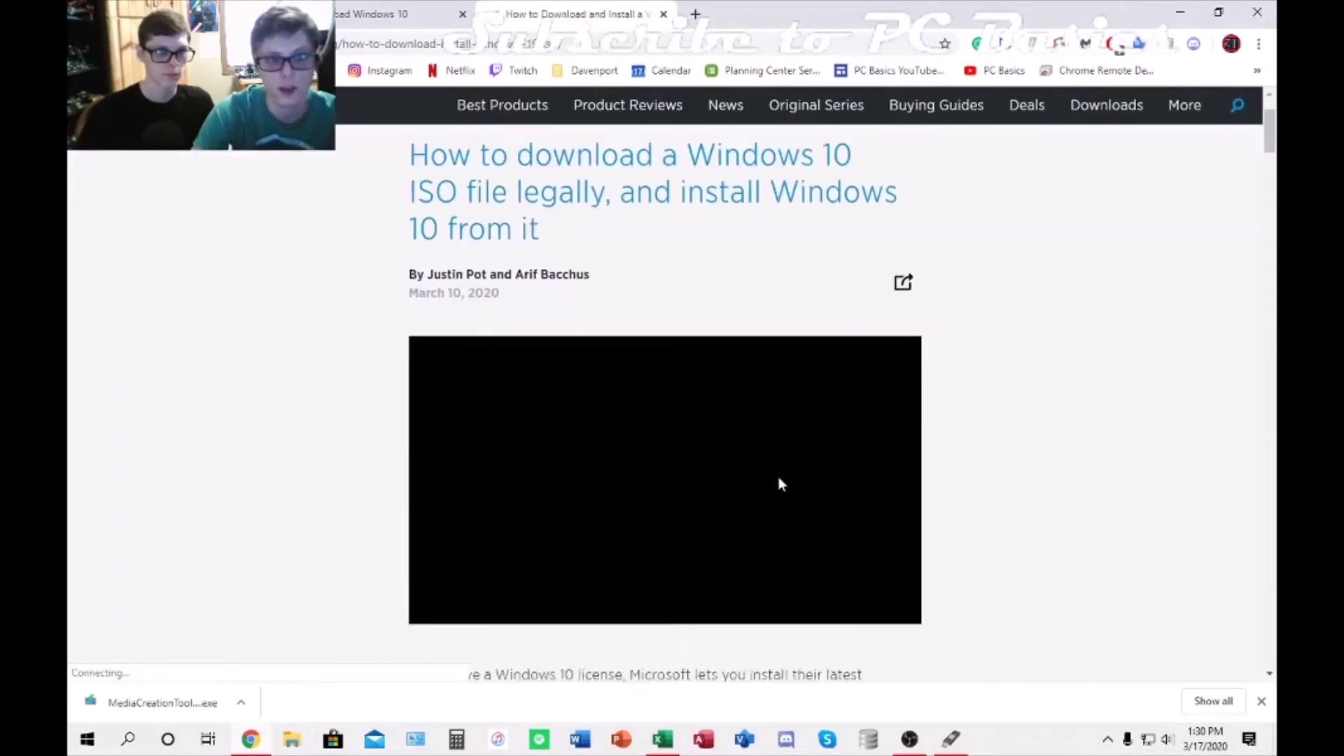
Step: Close the Digital Trends article and launch the downloaded MediaCreationTool
click(663, 14)
click(203, 703)
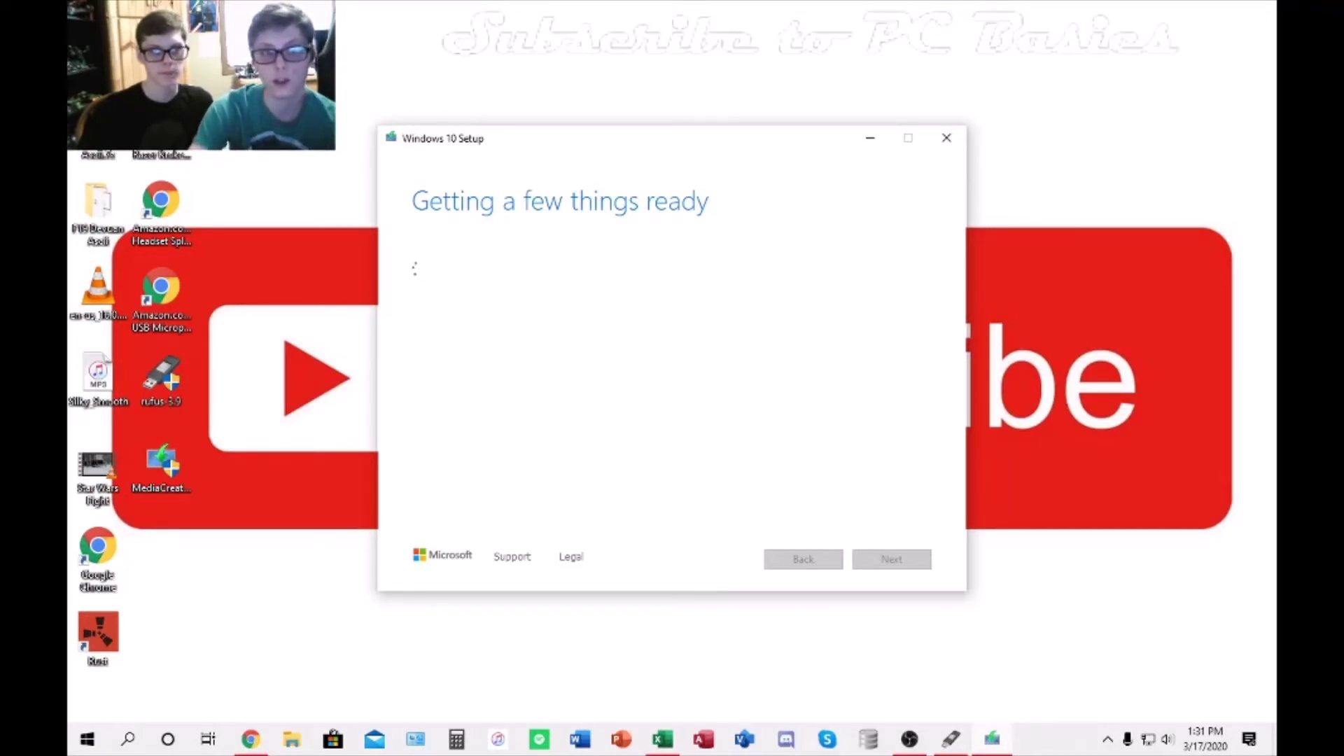
Step: Check the drive settings in the Rufus window and minimize both Rufus and Windows 10 Setup
click(951, 742)
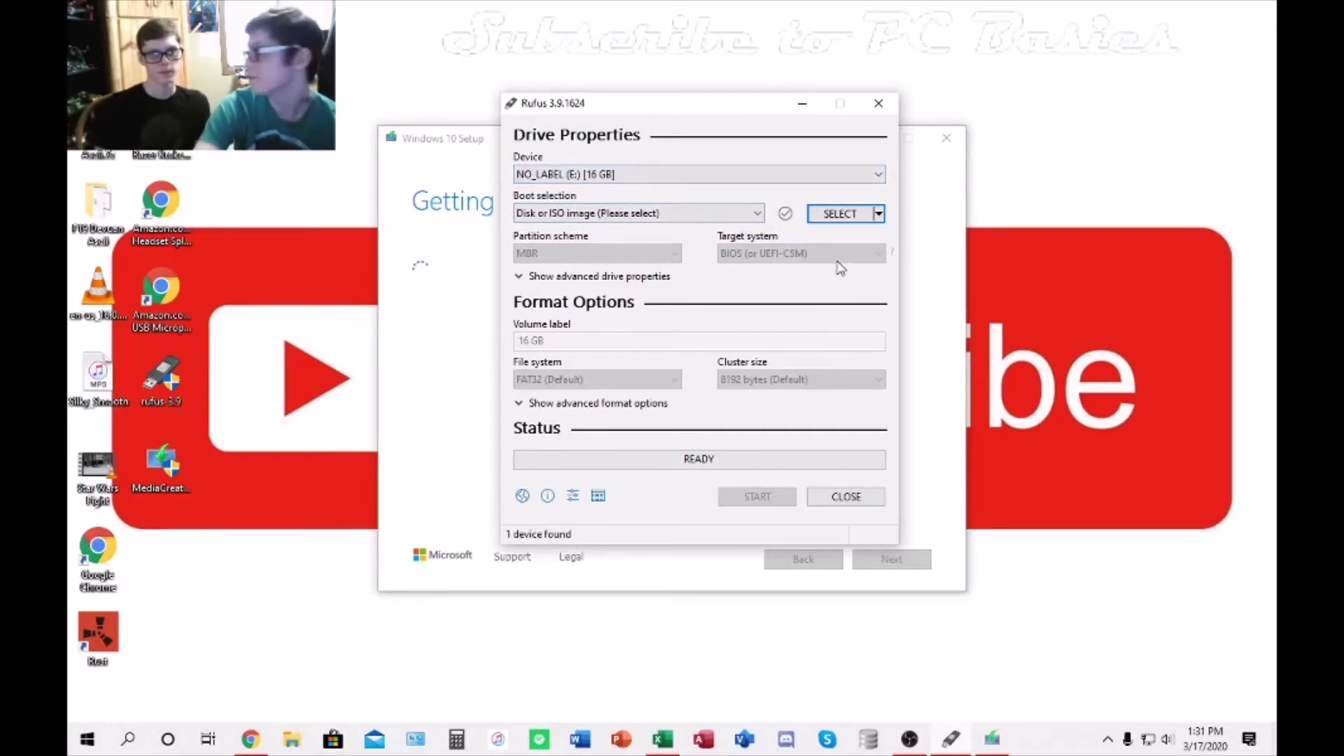
click(799, 110)
click(868, 139)
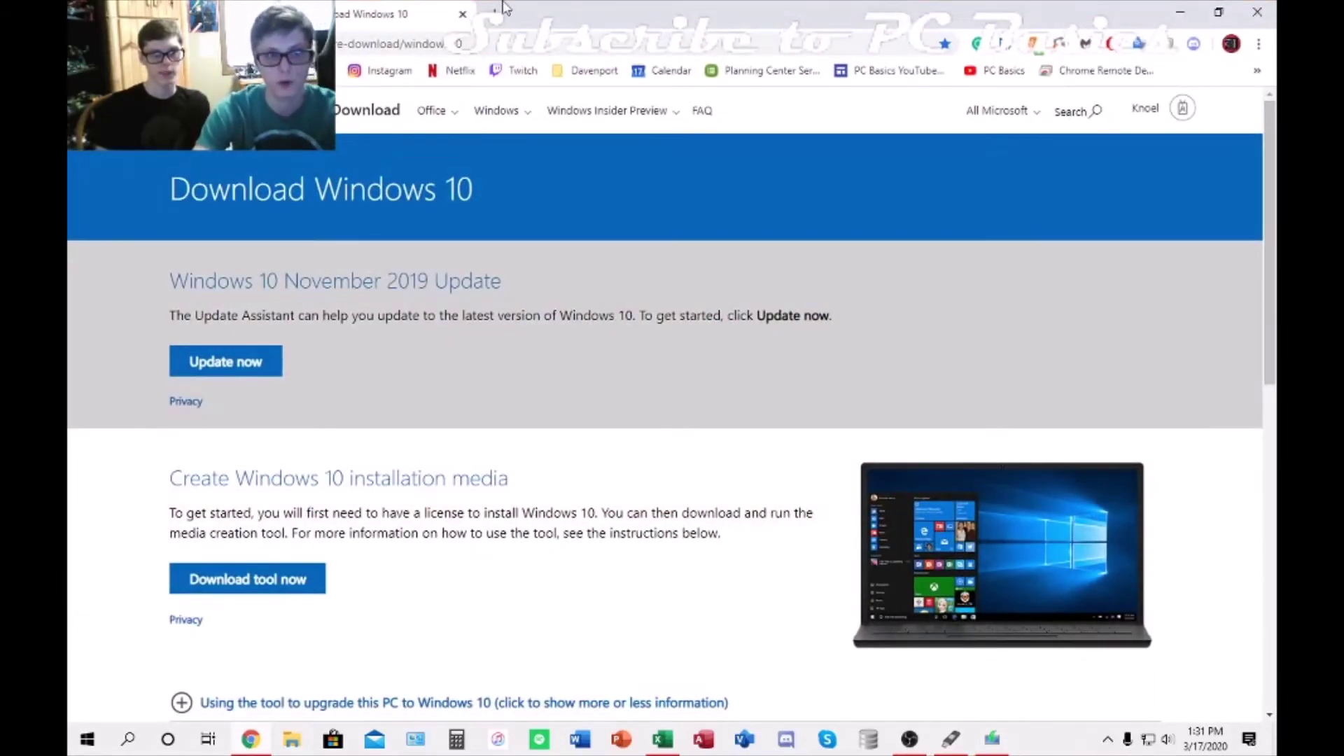
Step: Search the web for UNetbootin in a new browser tab and open its homepage
click(502, 14)
text(uia)
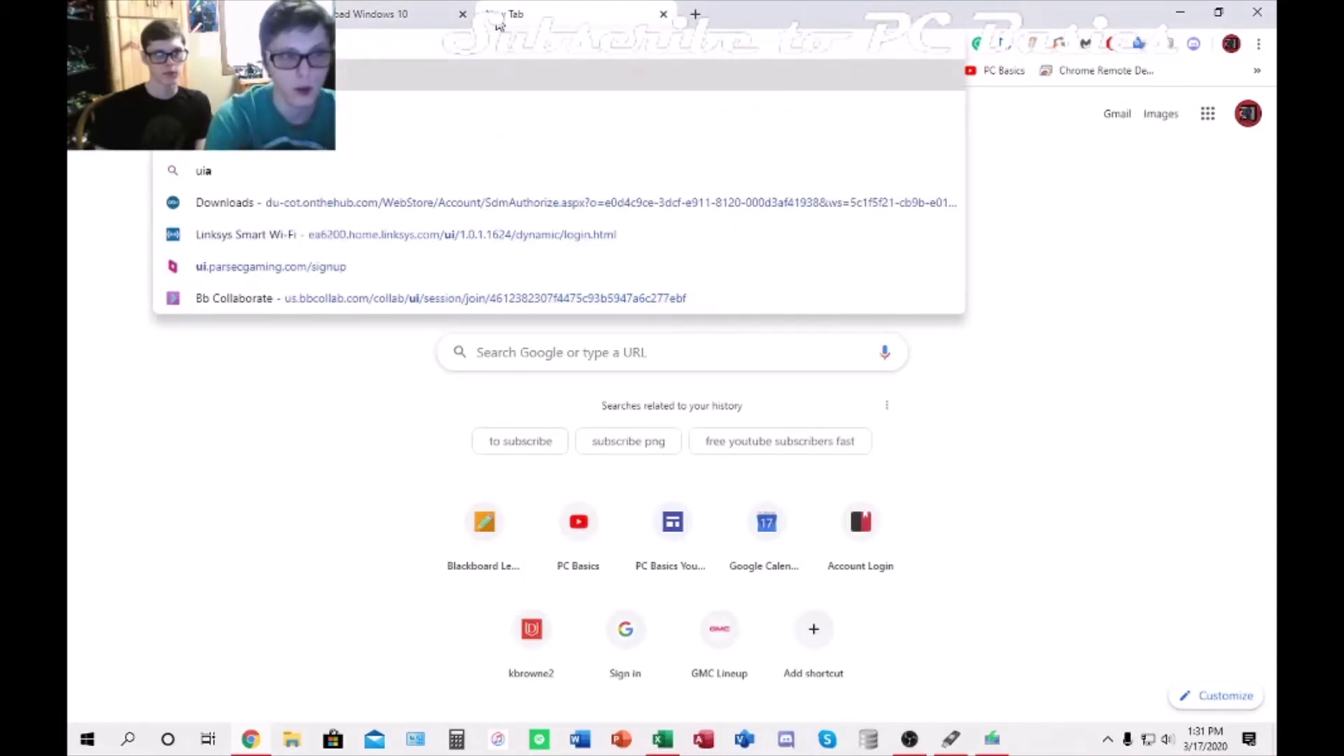
key(BackSpace)
text(bootin)
key(Return)
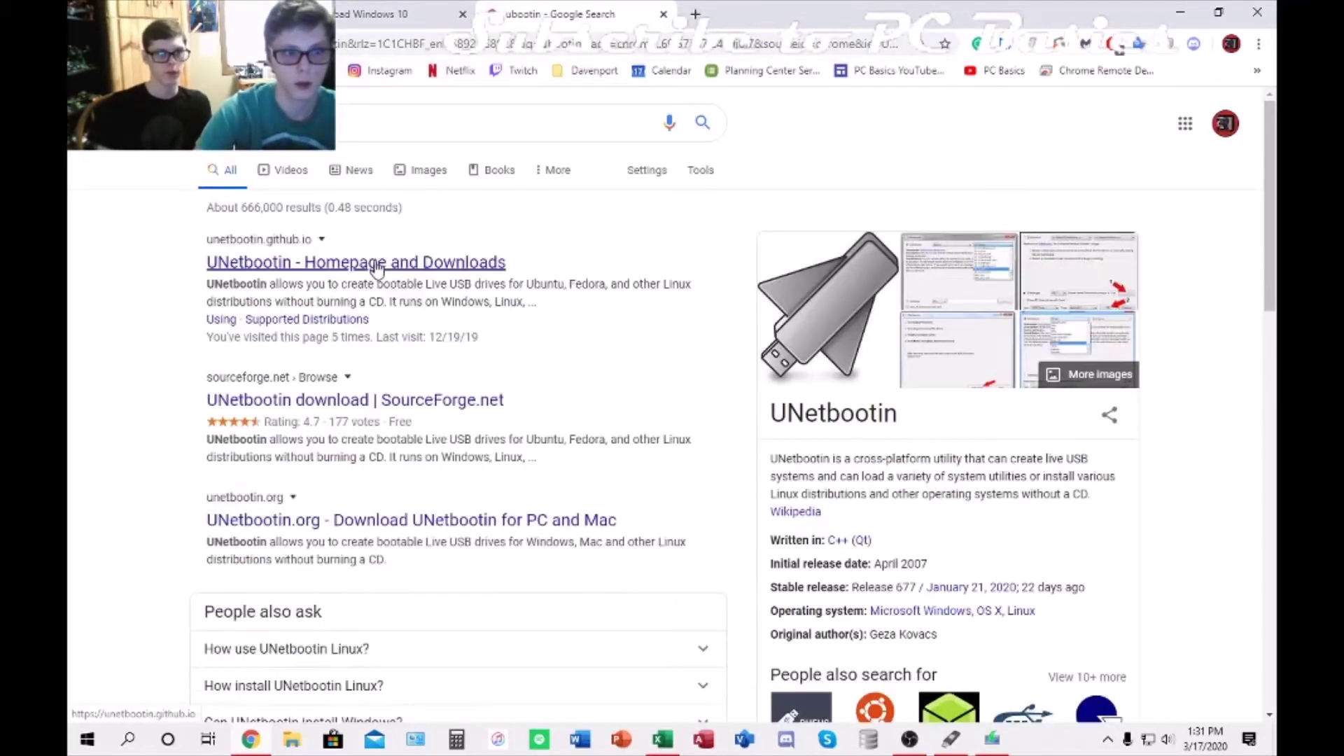
click(483, 324)
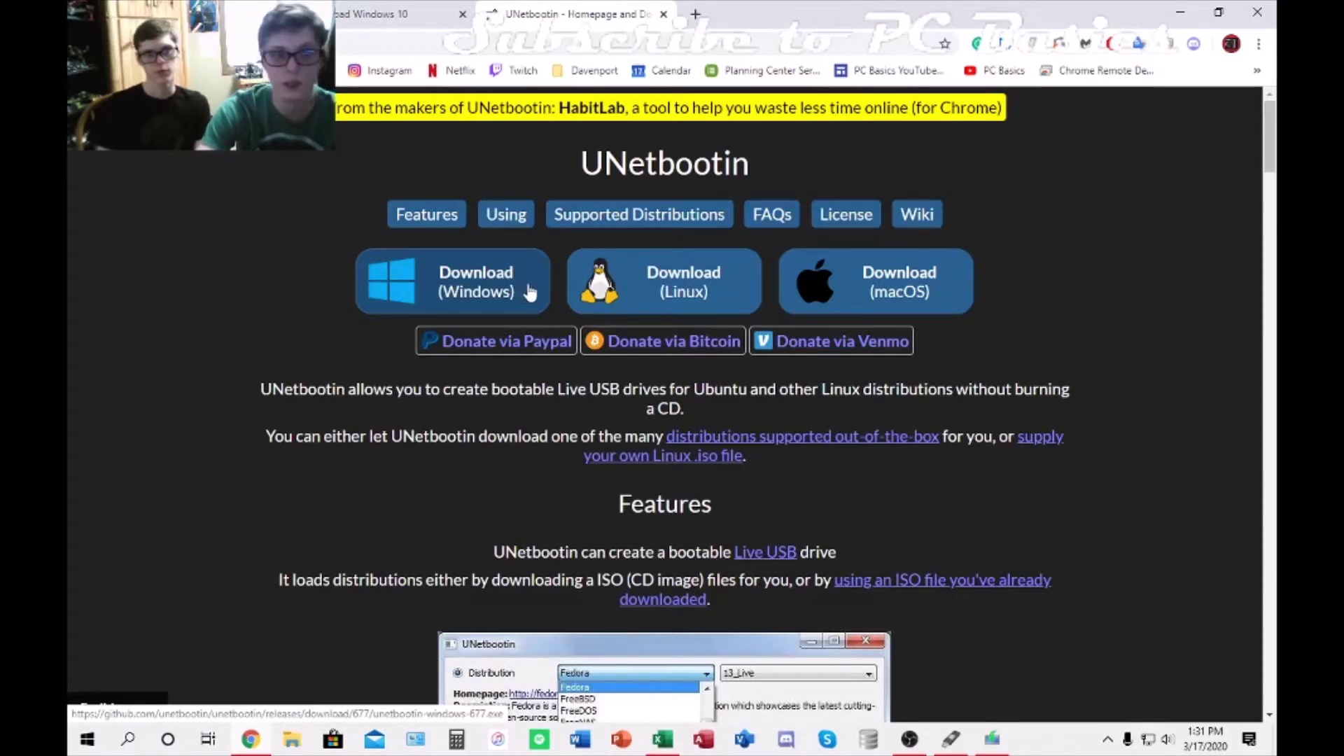
Step: Download the Windows version of UNetbootin and save it as unetbootin-windows-677
drag(581, 167, 732, 165)
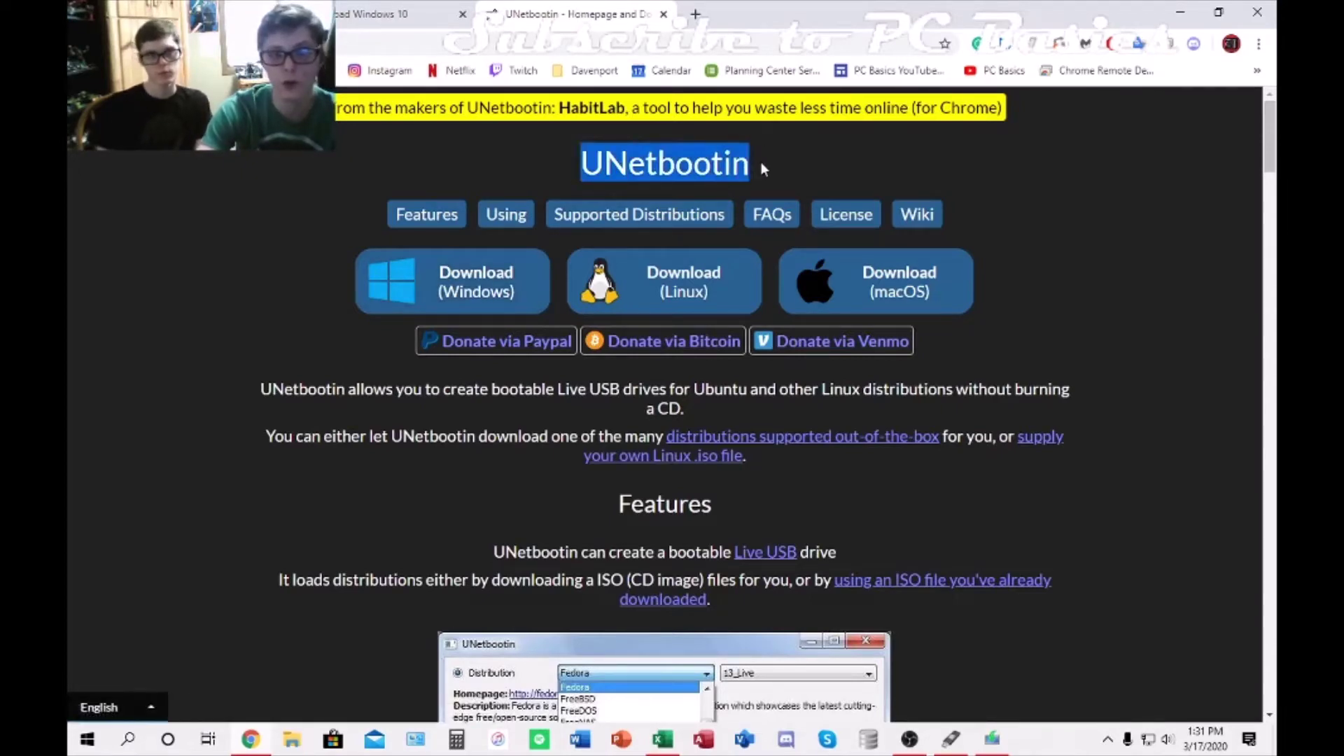
click(761, 168)
scroll(770, 304, down, 2)
scroll(894, 318, up, 2)
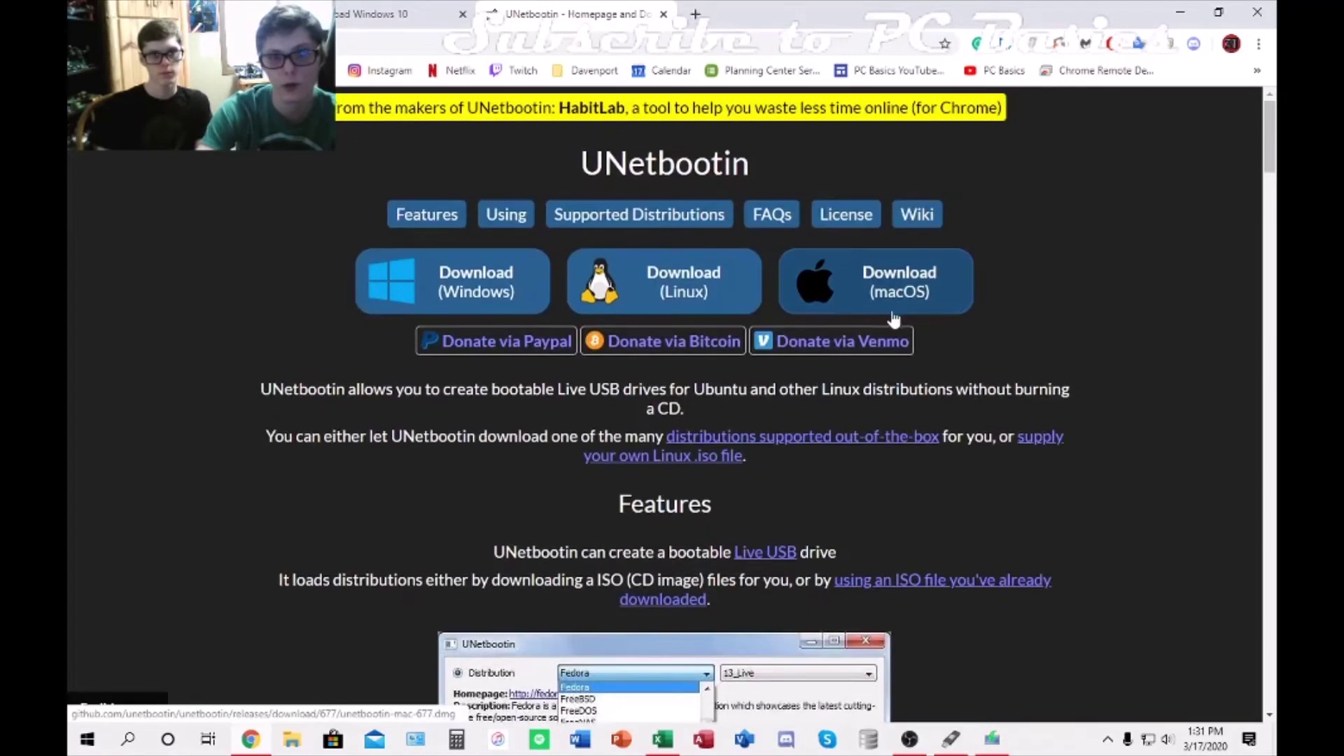
click(516, 294)
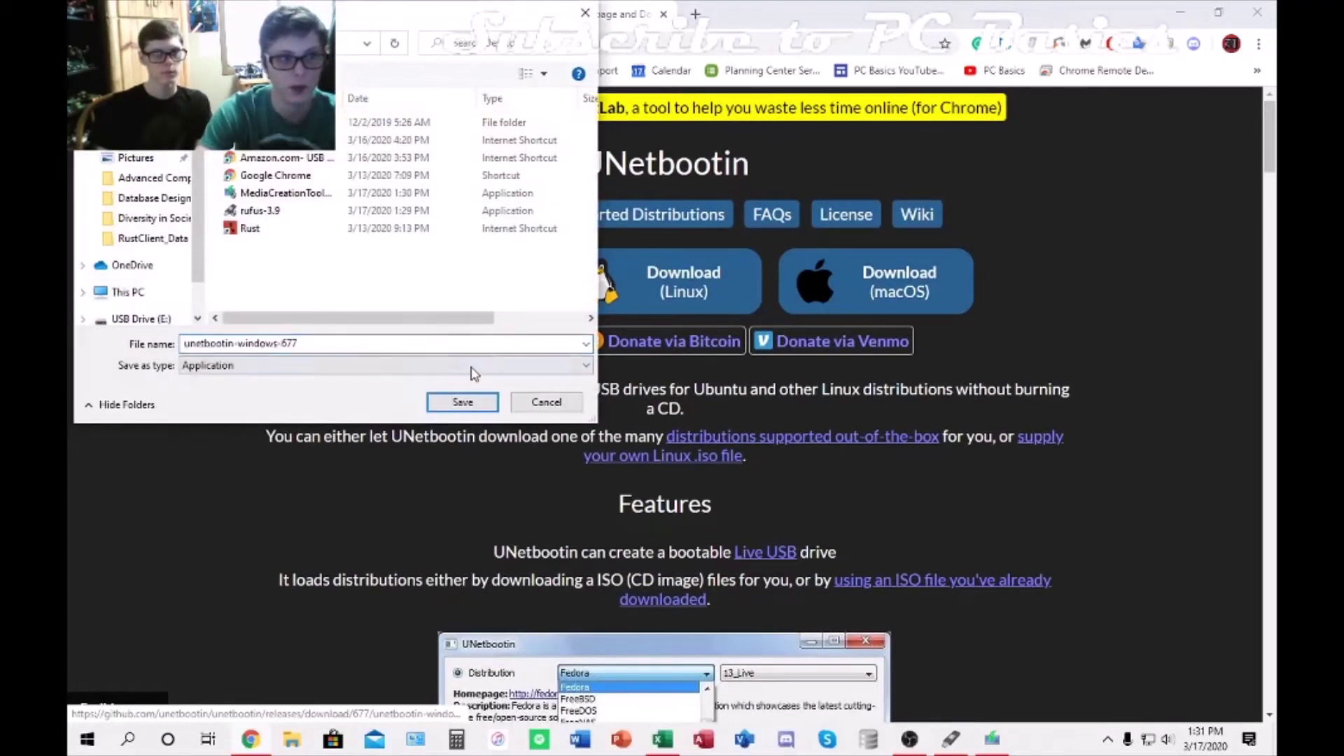
click(465, 396)
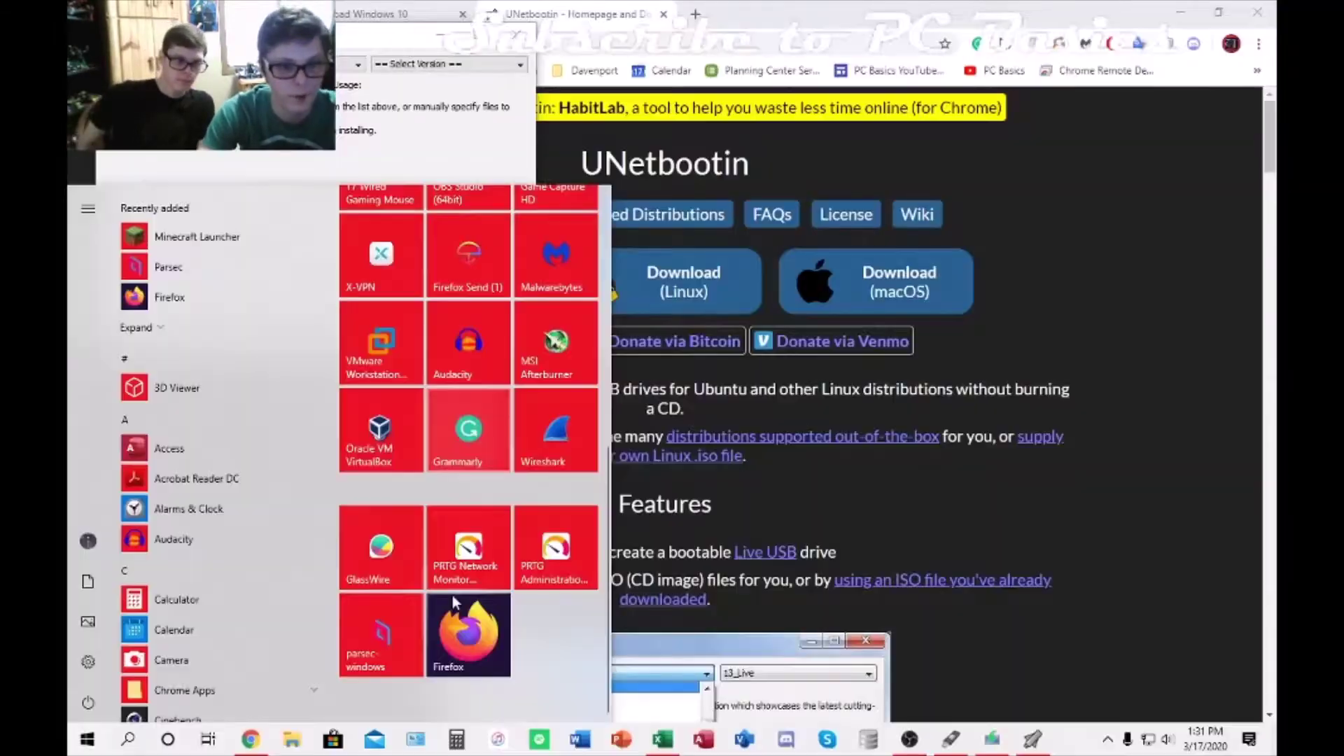
Step: Reposition the UNetbootin window and select the Debian distribution with the Stable_NetInstall_x64 version
scroll(452, 595, up, 5)
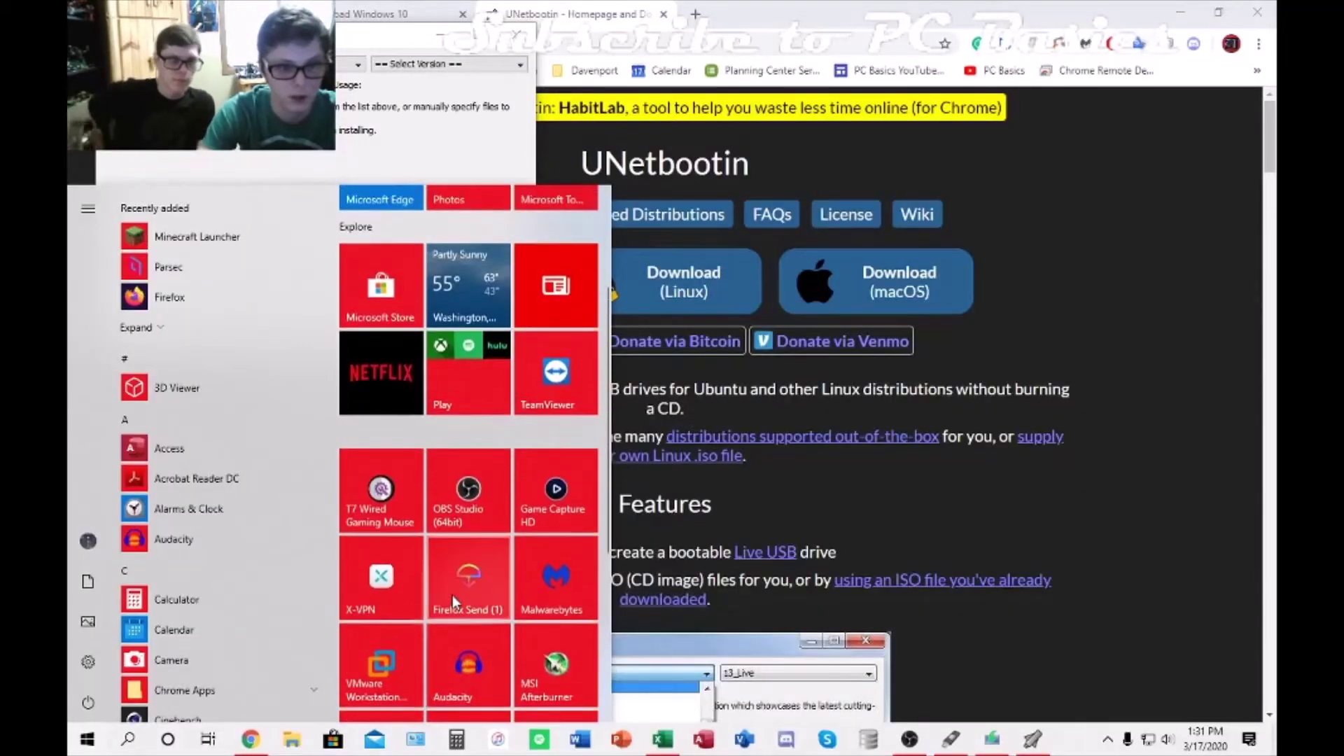
key(super)
drag(336, 44, 703, 187)
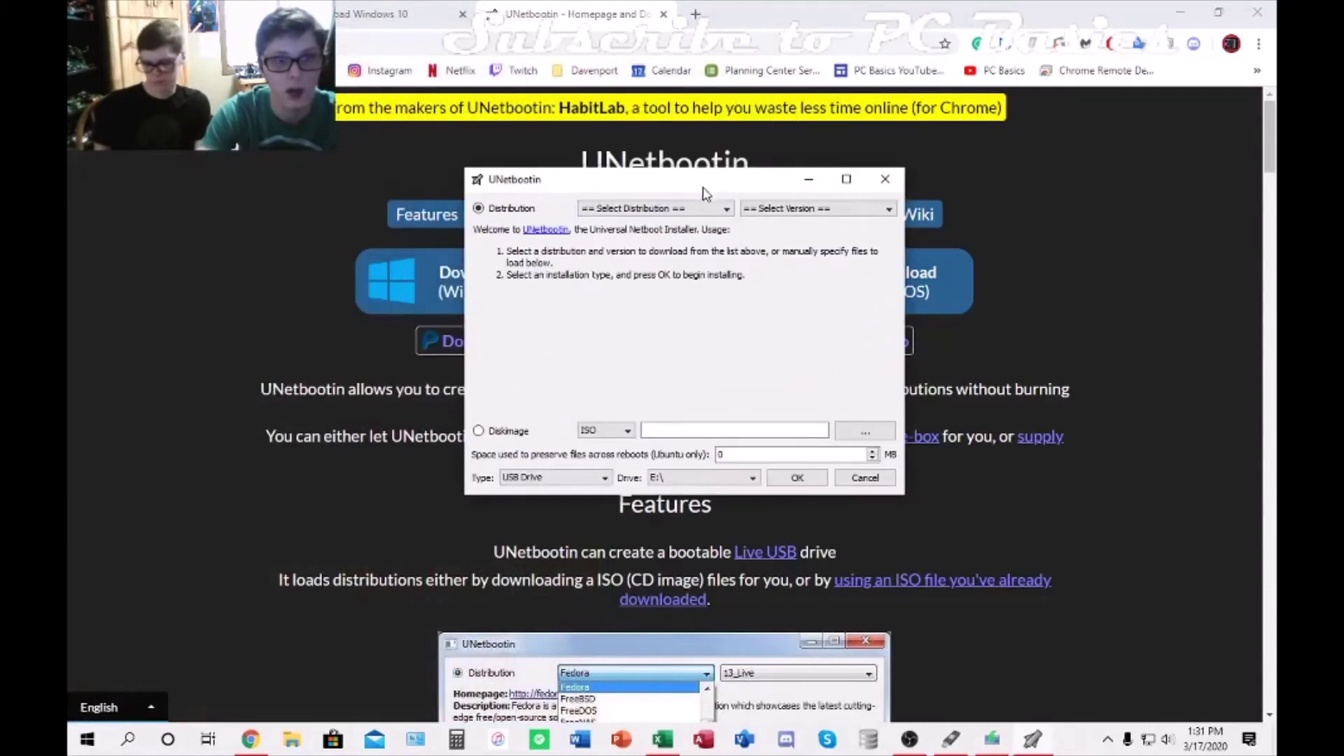
click(726, 208)
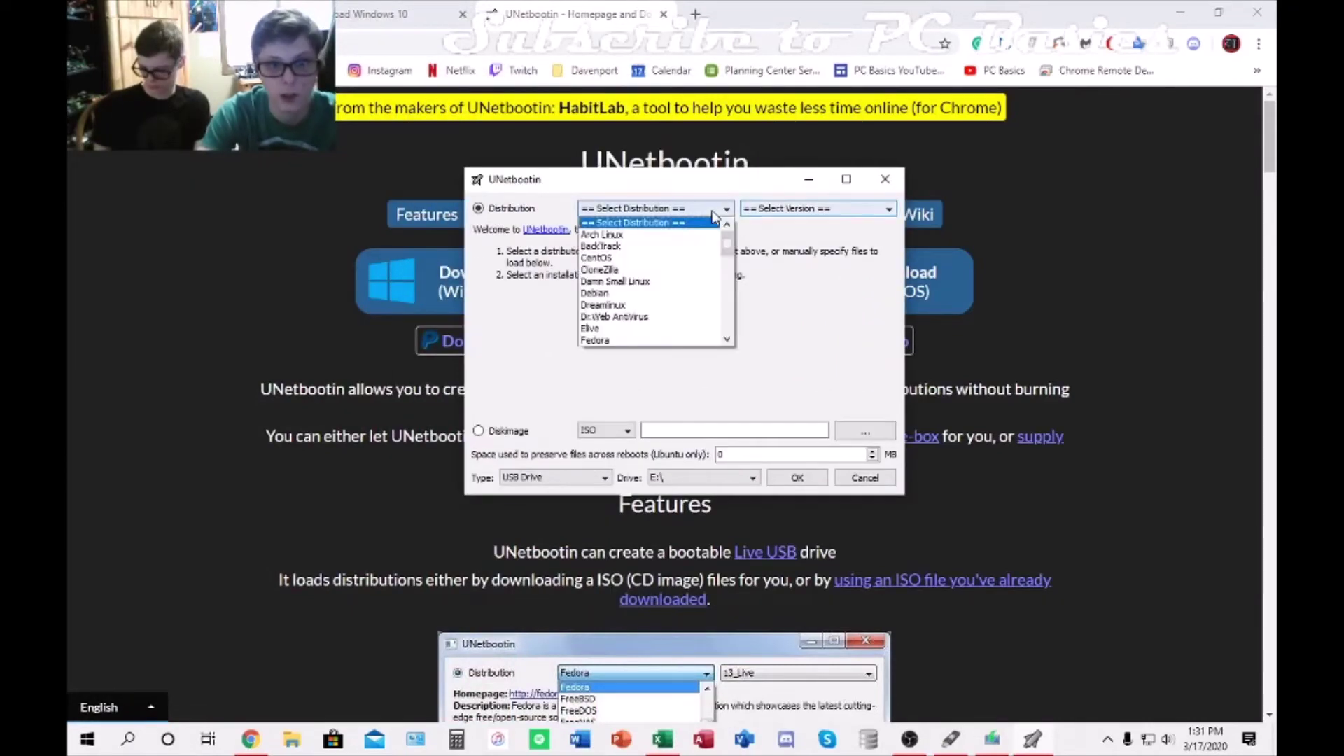
click(689, 293)
click(762, 210)
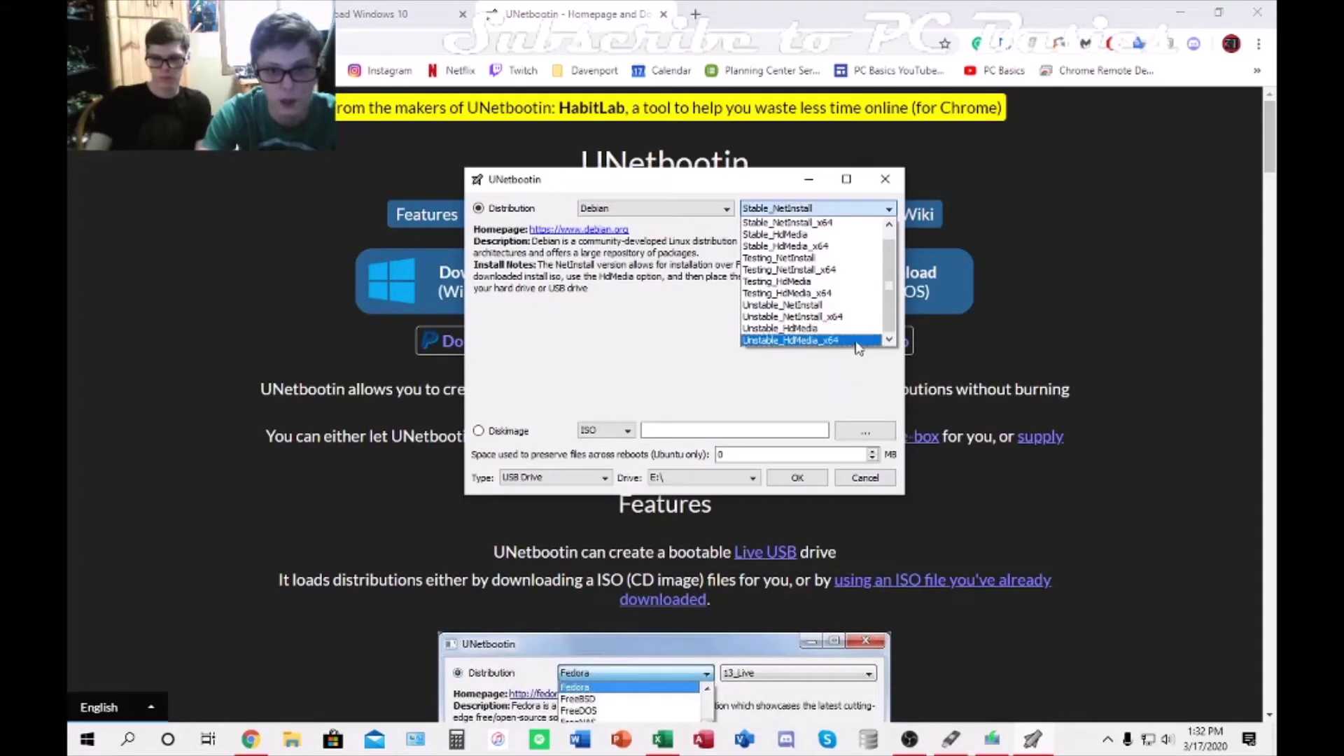
click(844, 235)
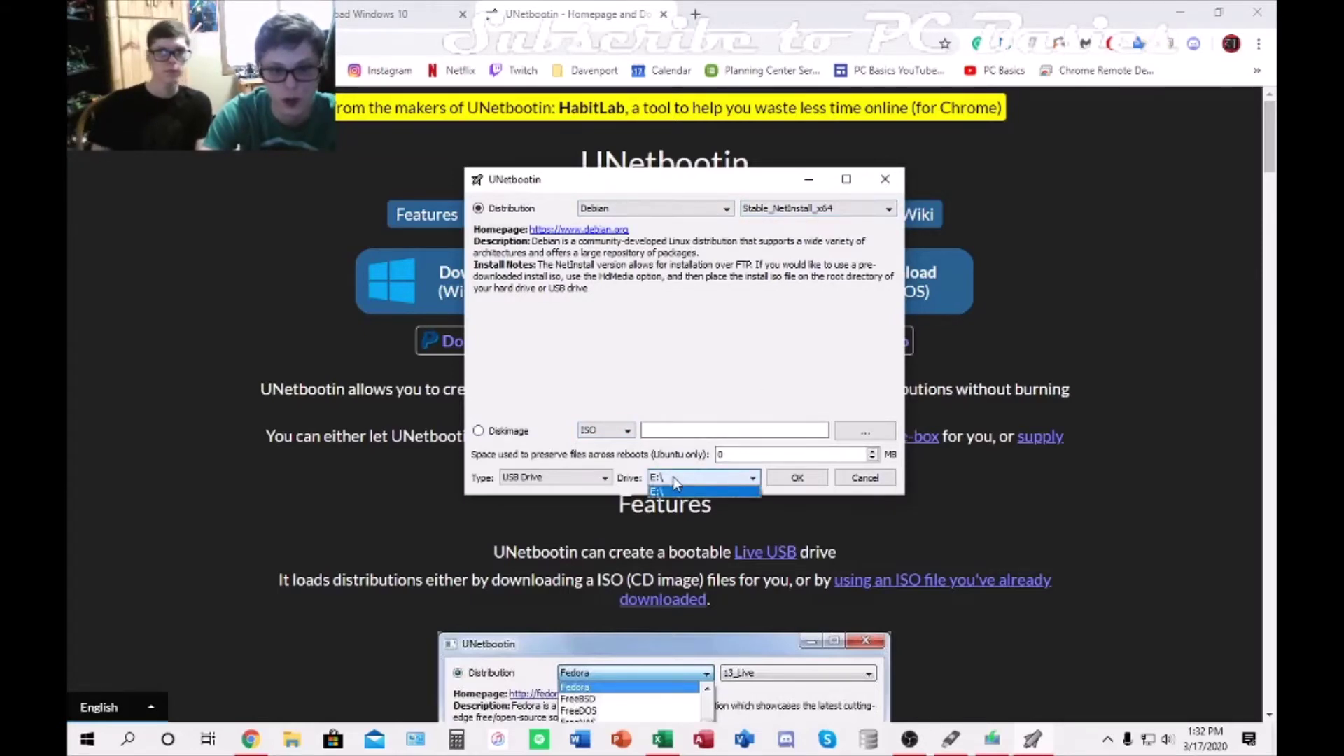
Step: Check the USB drive's letter in File Explorer and cancel UNetbootin without installing
click(289, 741)
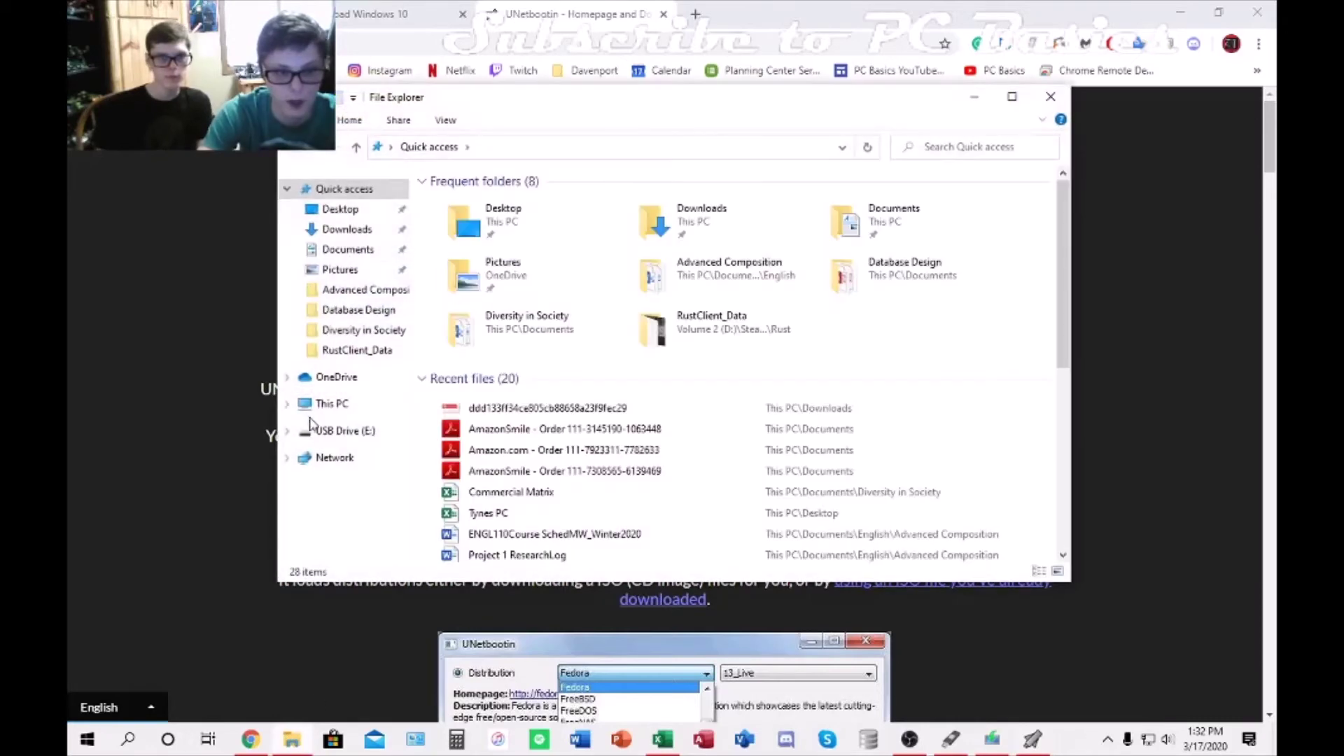
click(404, 429)
click(1051, 96)
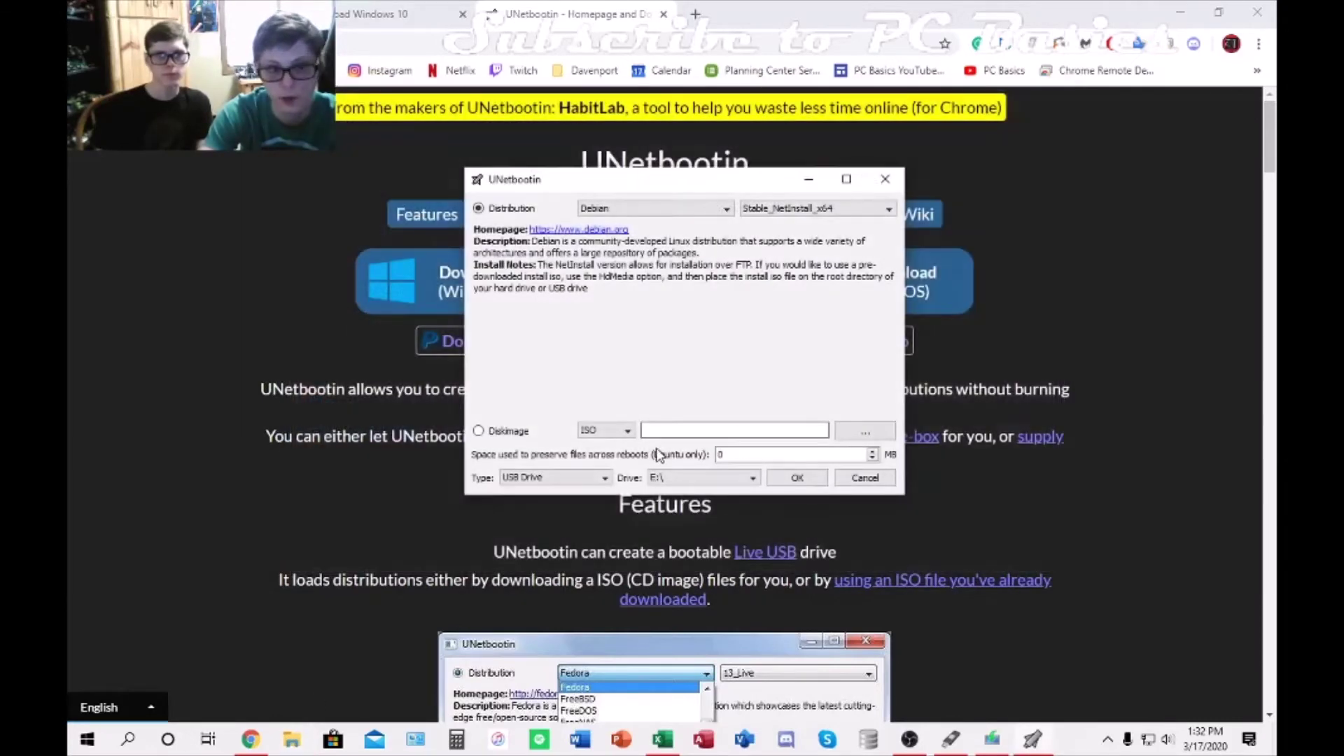
click(866, 479)
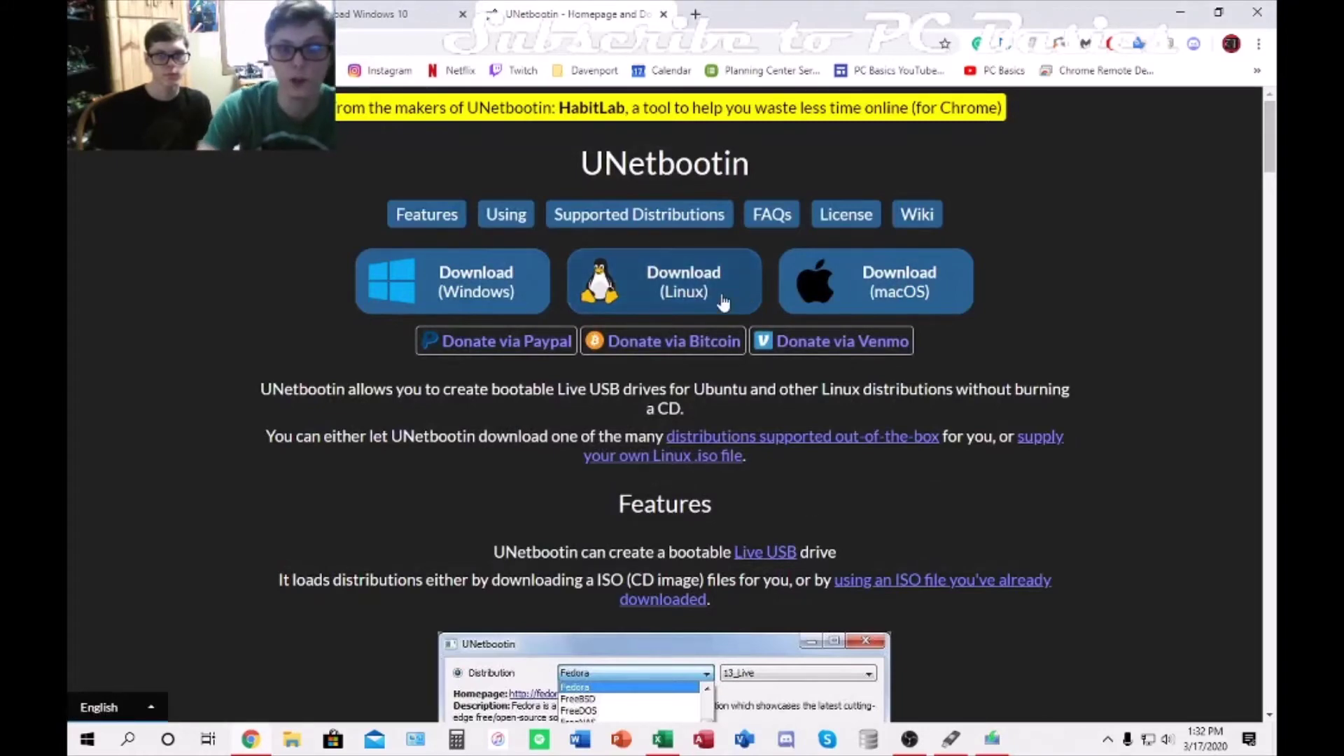
Step: Close the UNetbootin and Windows 10 download pages and the browser, and accept the license terms in Windows 10 Setup
click(664, 15)
click(462, 15)
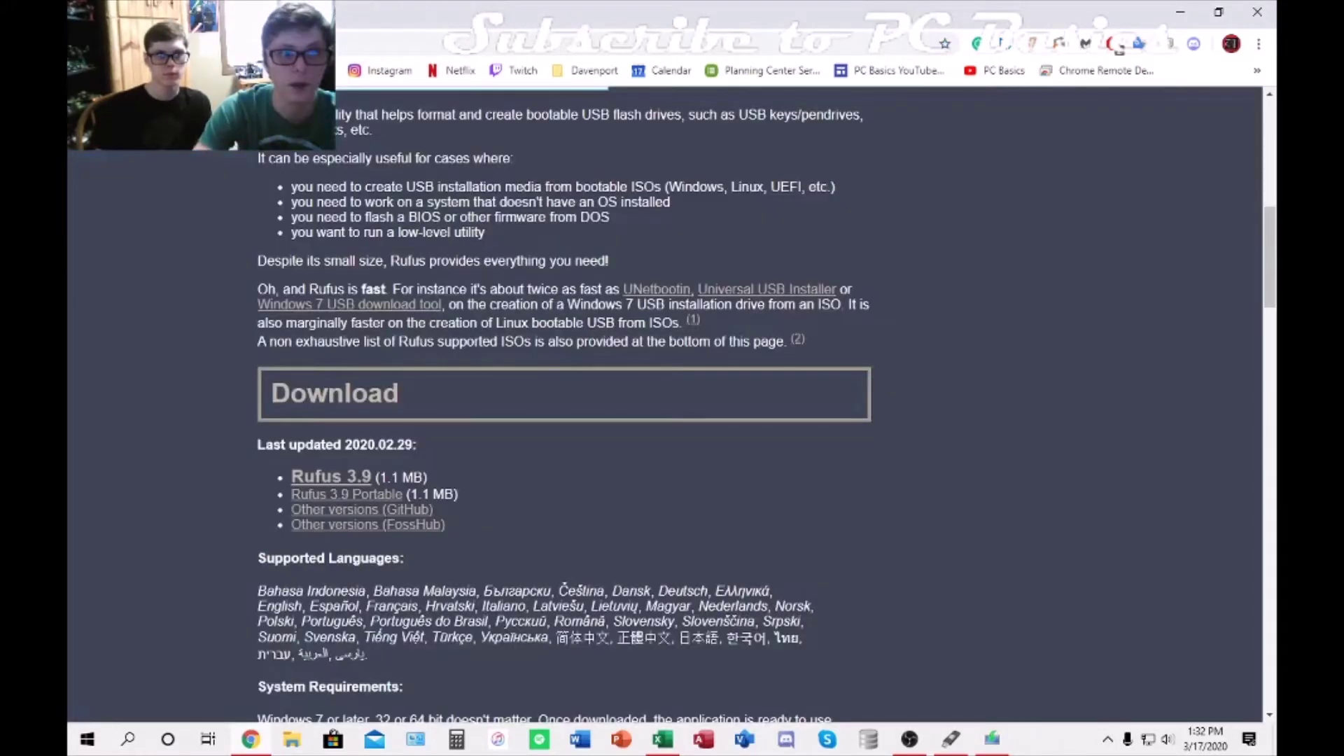
click(1258, 12)
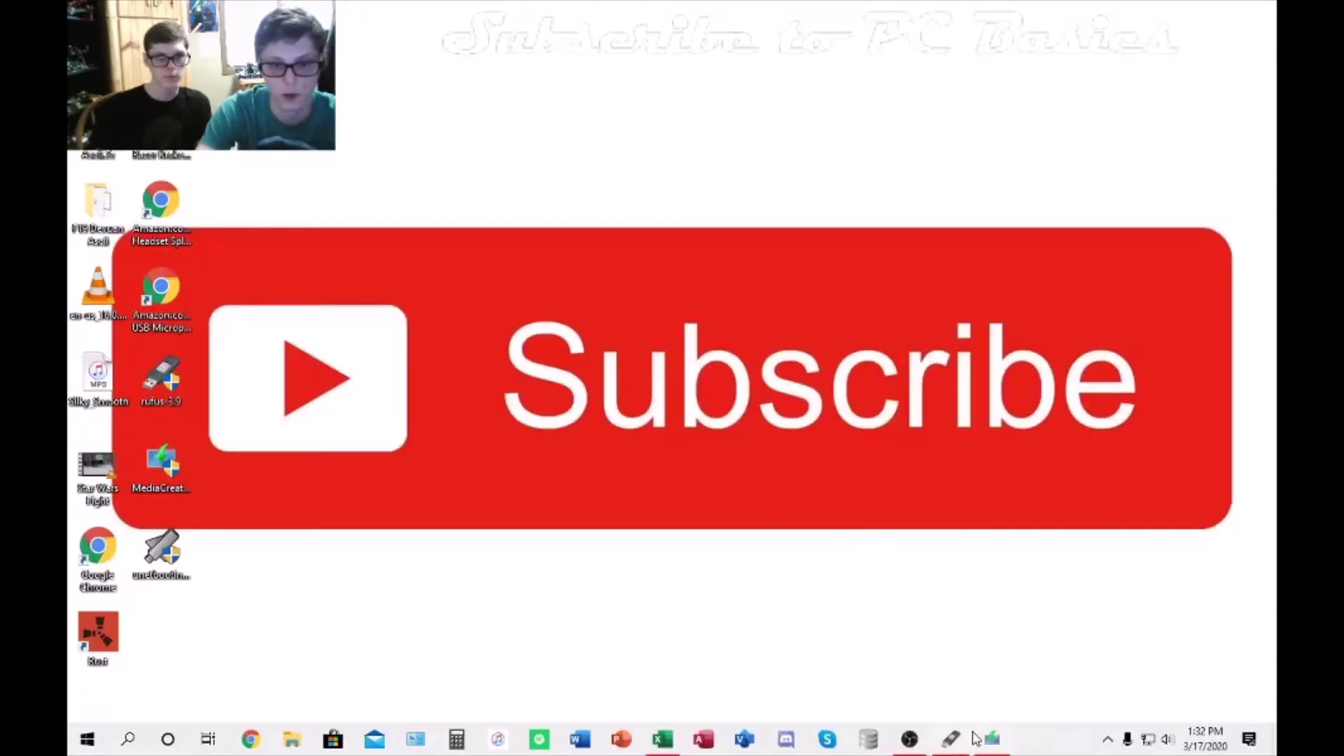
click(977, 739)
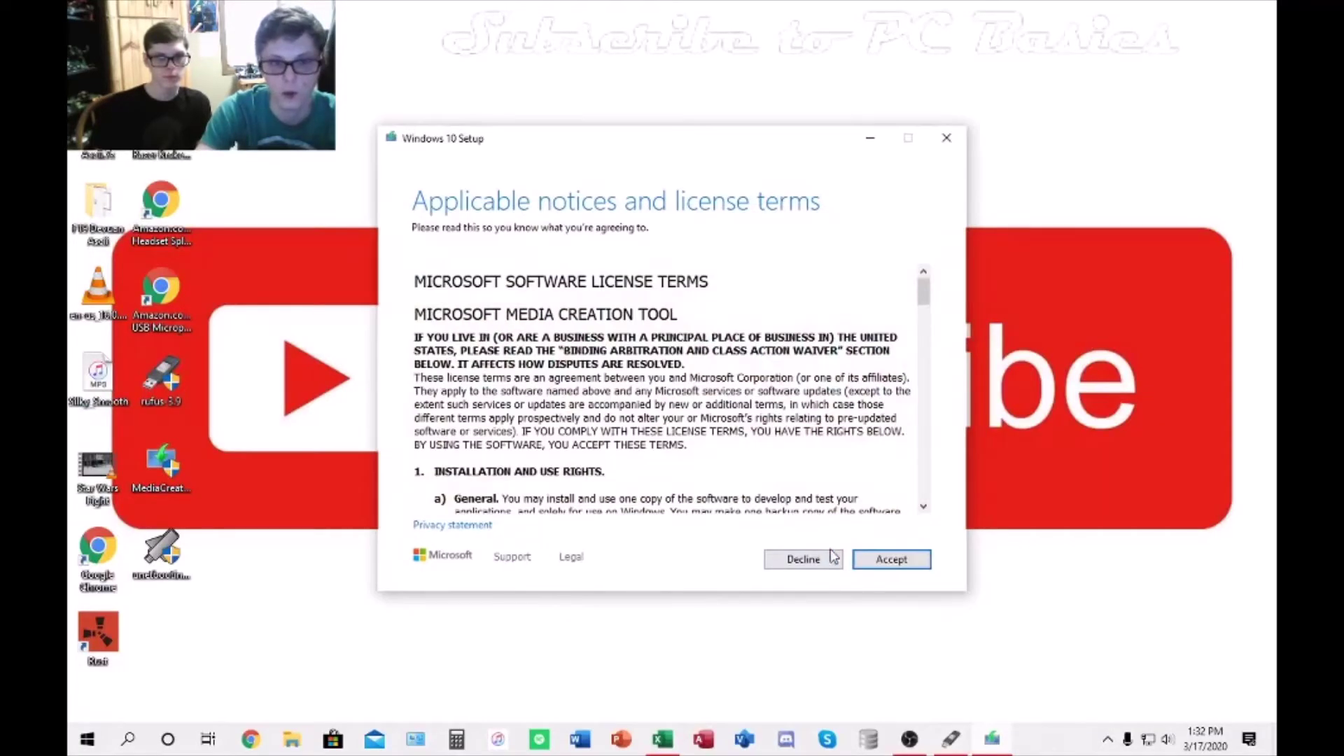
click(886, 558)
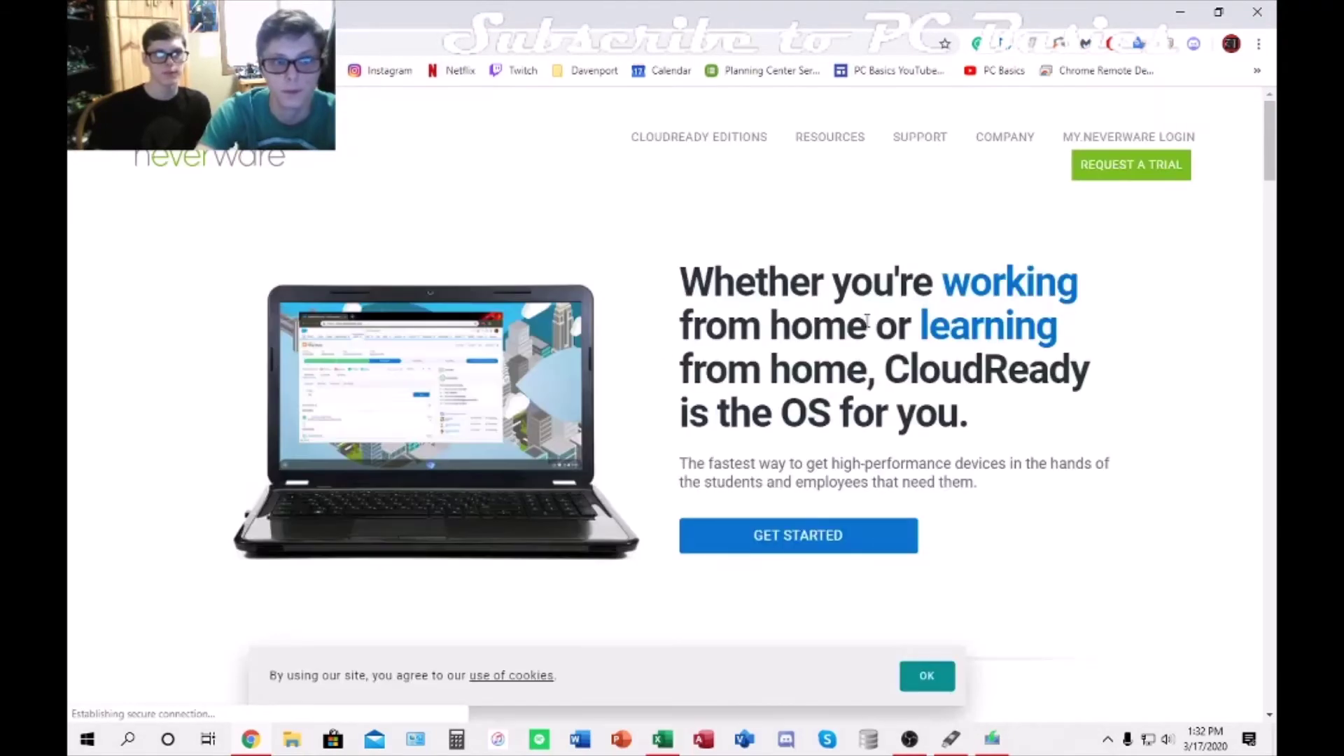
Step: Find the CloudReady edition for personal, home use on the Neverware site and open its free version page
scroll(879, 369, down, 15)
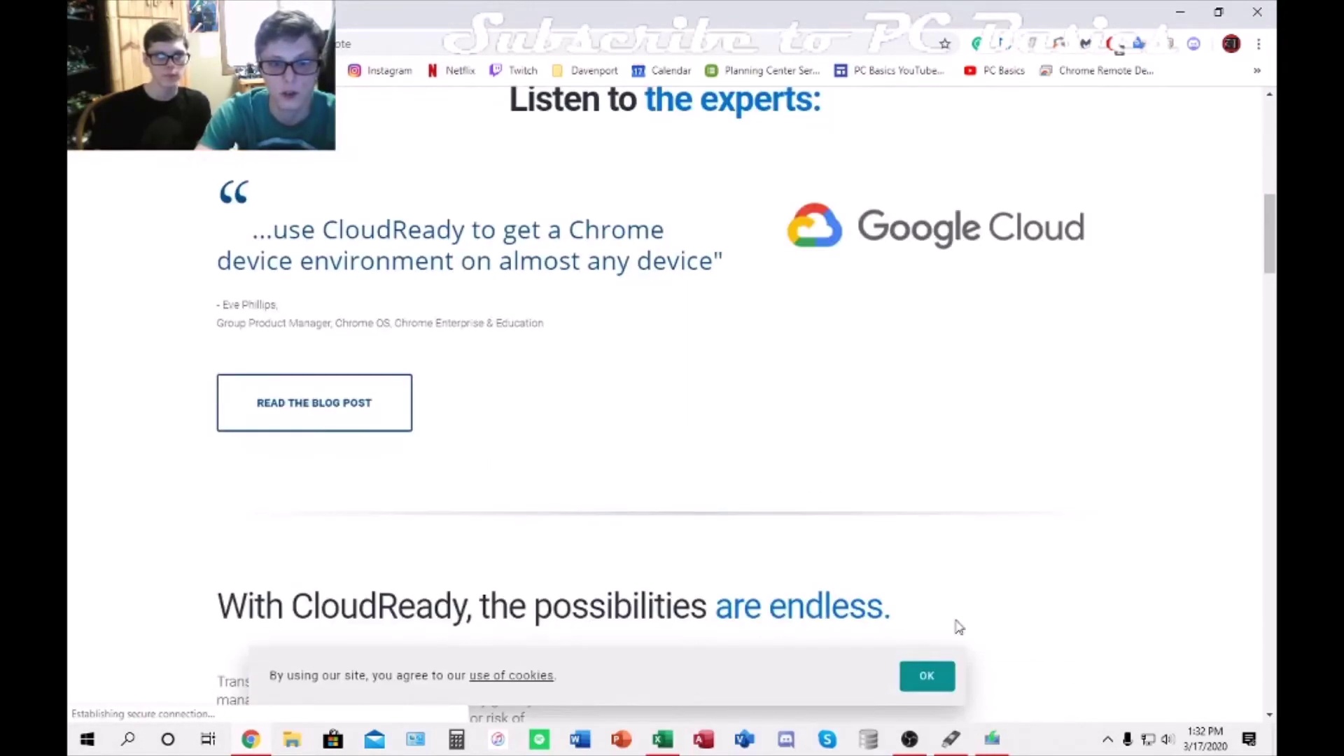
scroll(910, 669, down, 10)
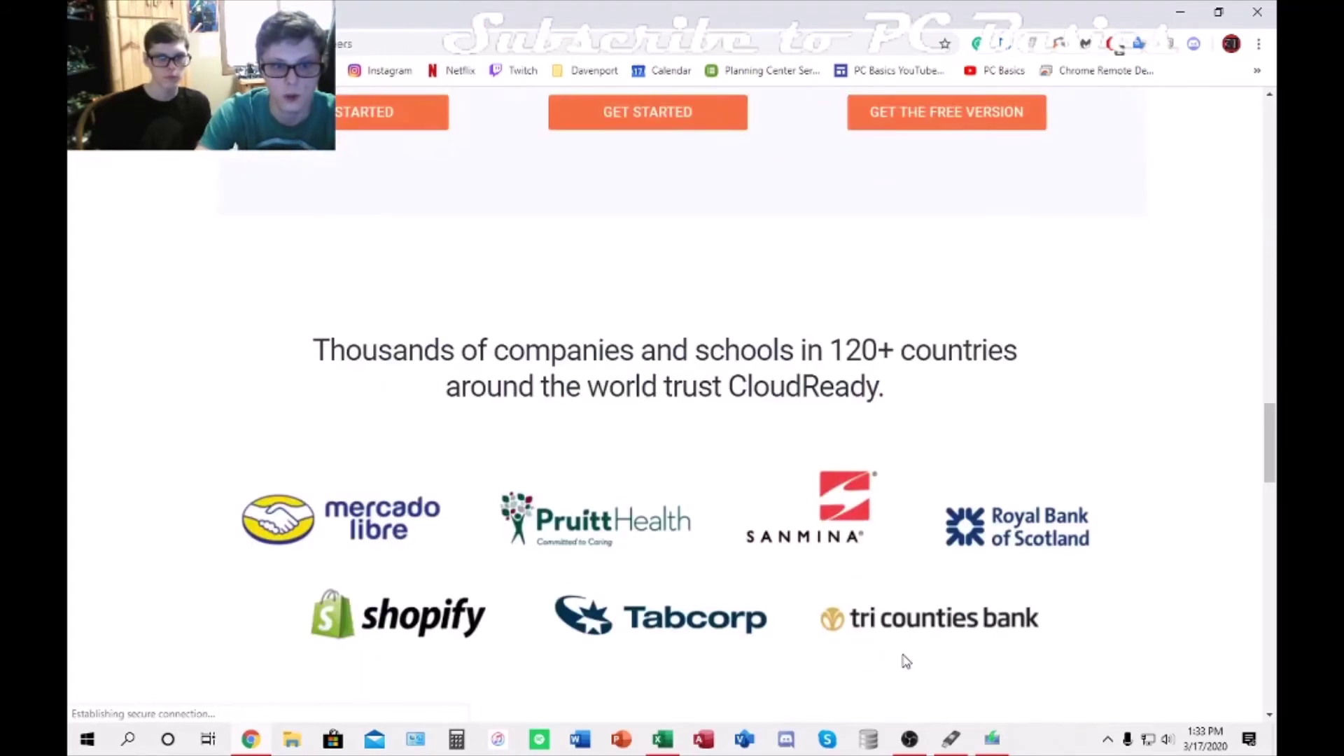
scroll(907, 664, up, 5)
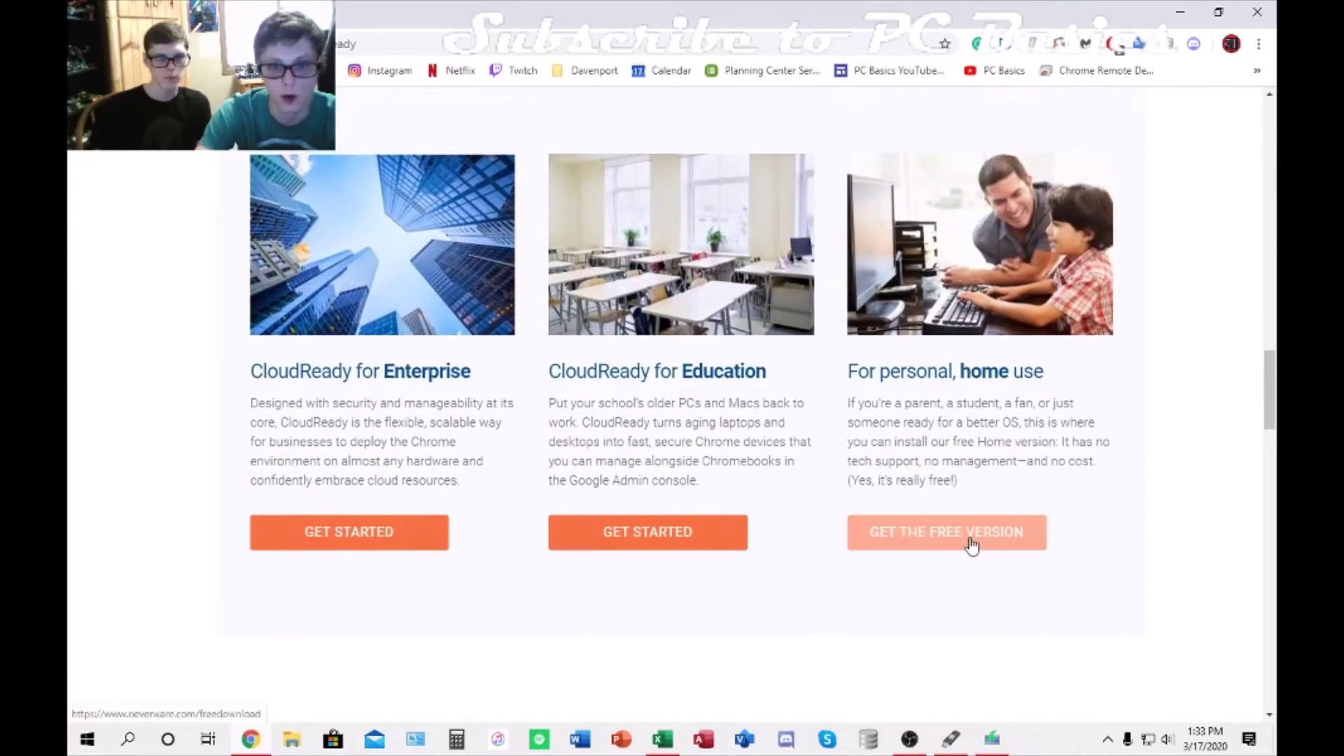
click(973, 545)
Step: Download the CloudReady USB Maker for Windows computers from the Home Edition page and save the file
scroll(939, 514, down, 15)
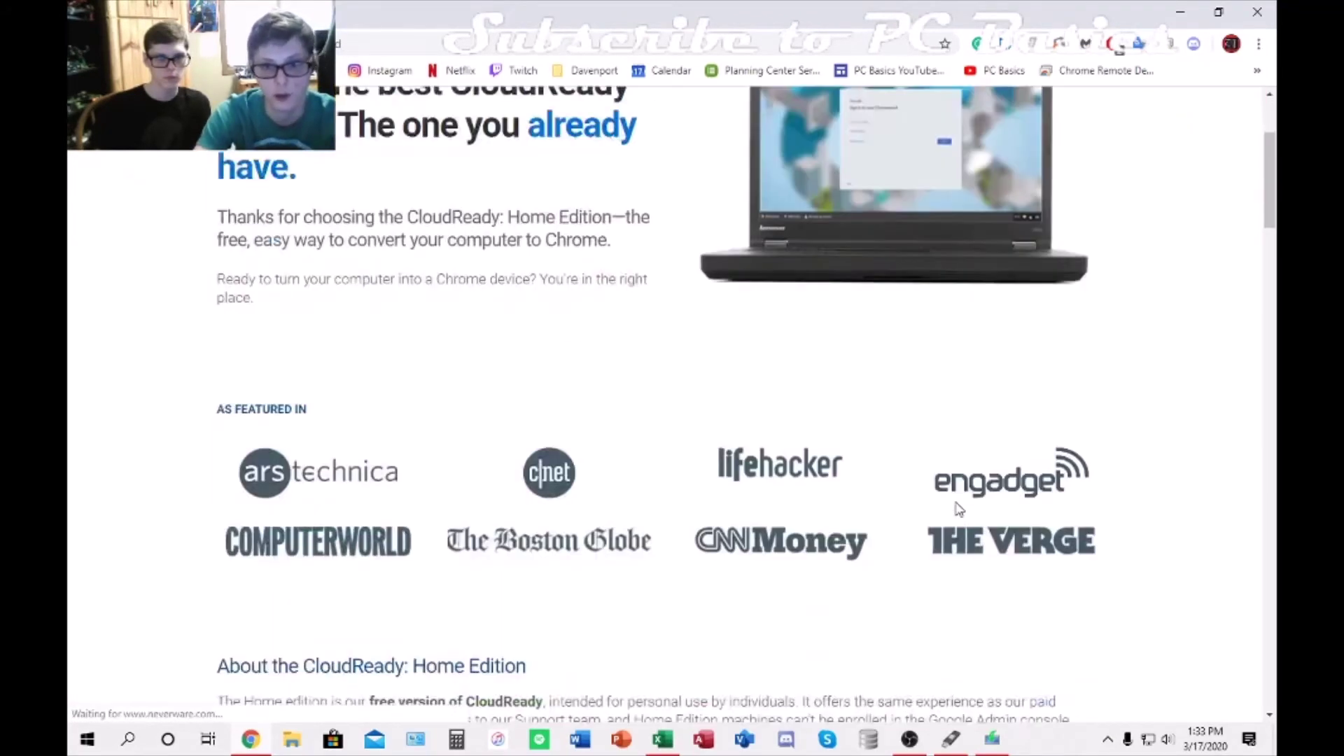
scroll(924, 519, down, 5)
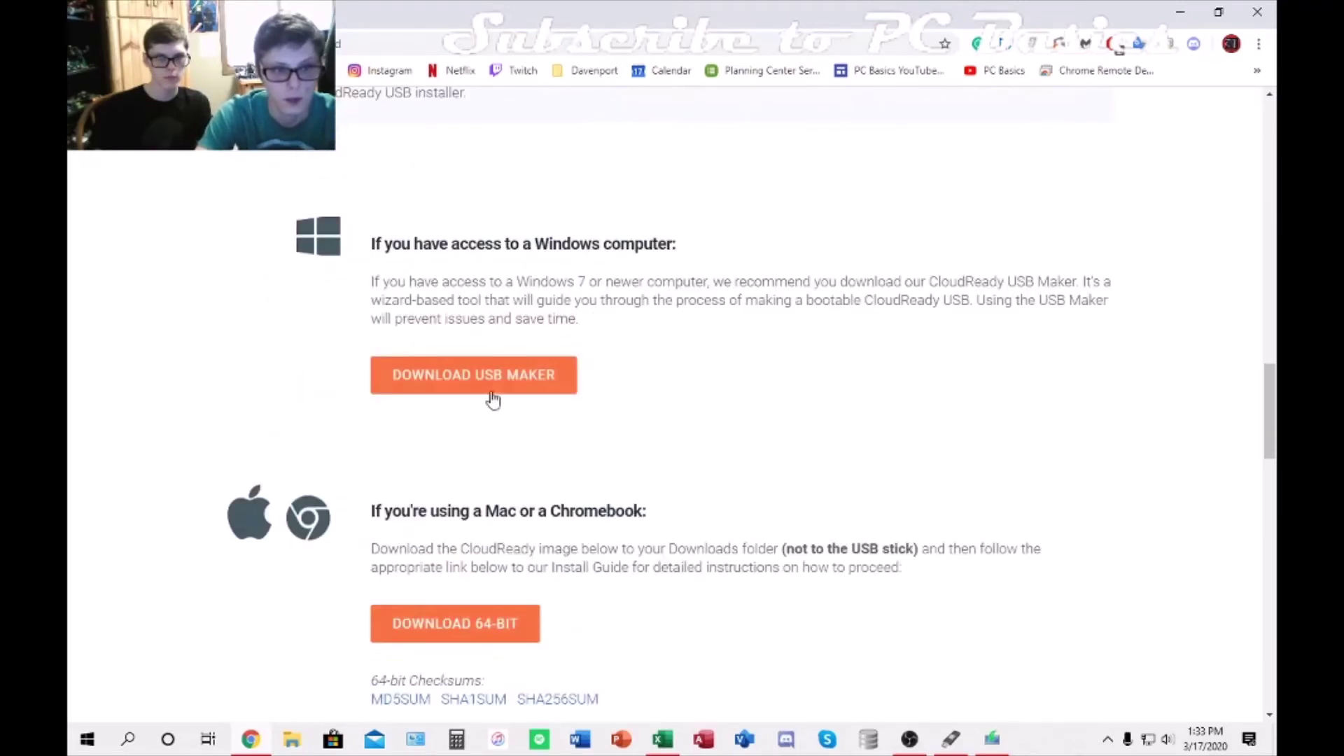
click(530, 385)
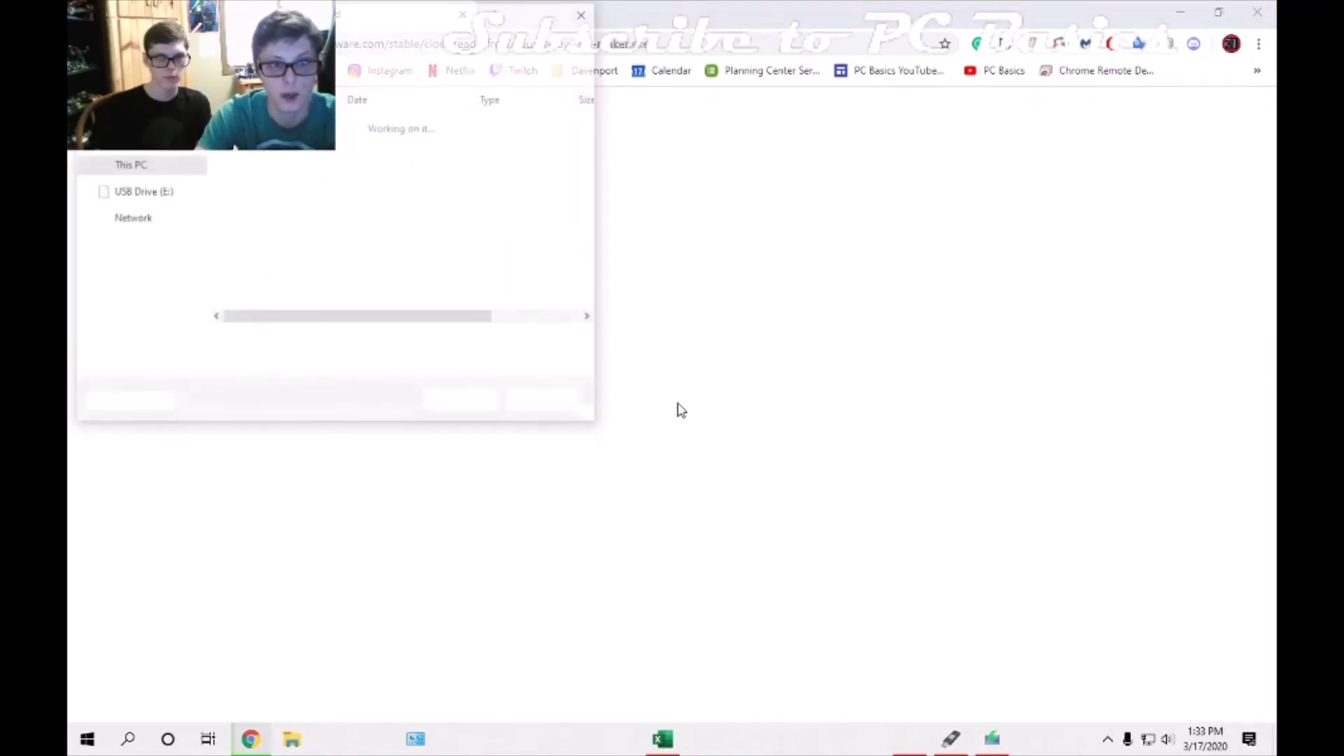
click(450, 404)
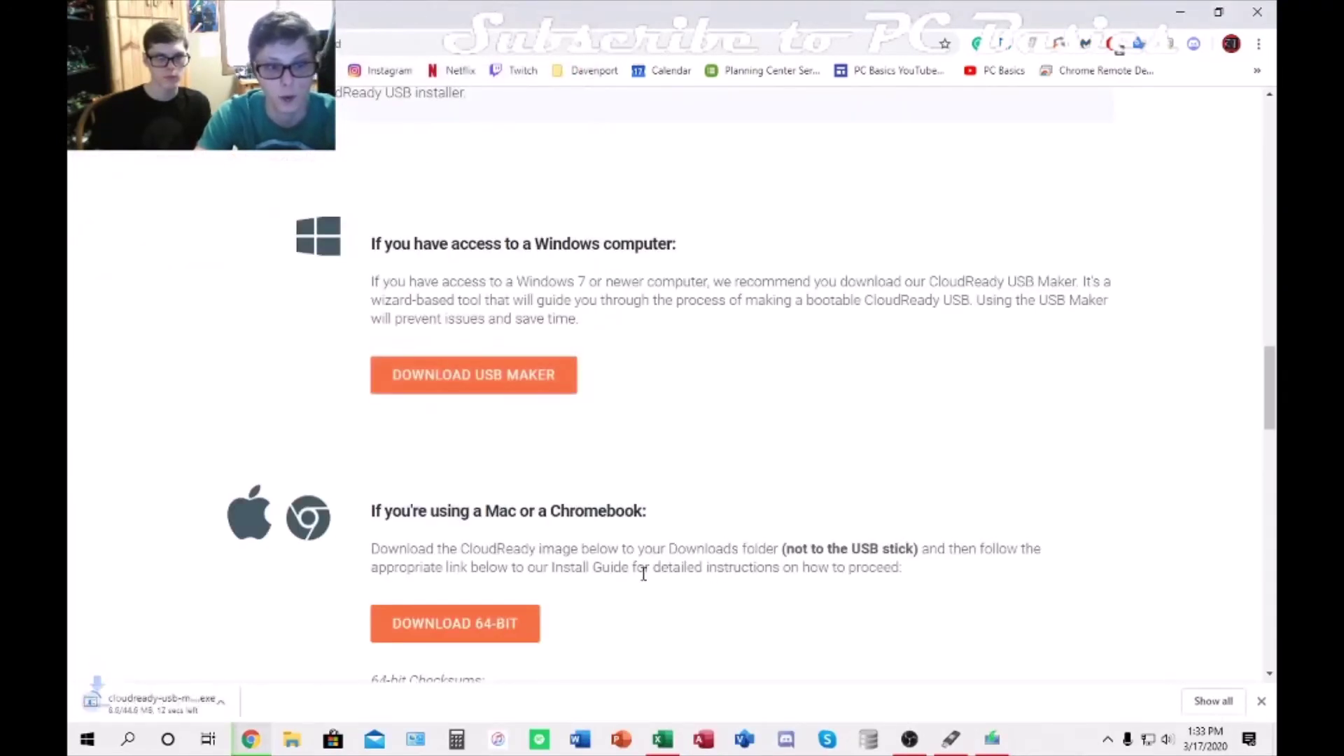
Step: Set the CloudReady USB Maker download to open when it finishes and minimize the browser
click(237, 704)
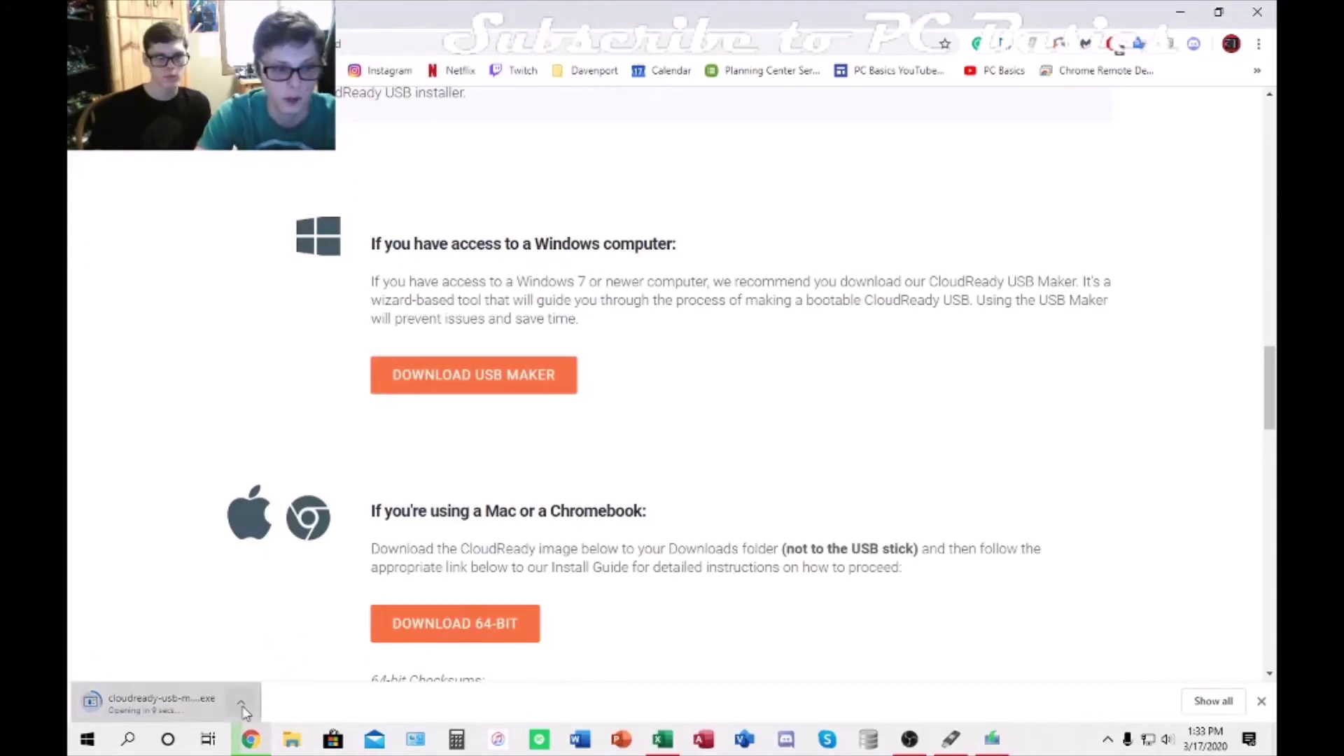
click(241, 705)
click(755, 596)
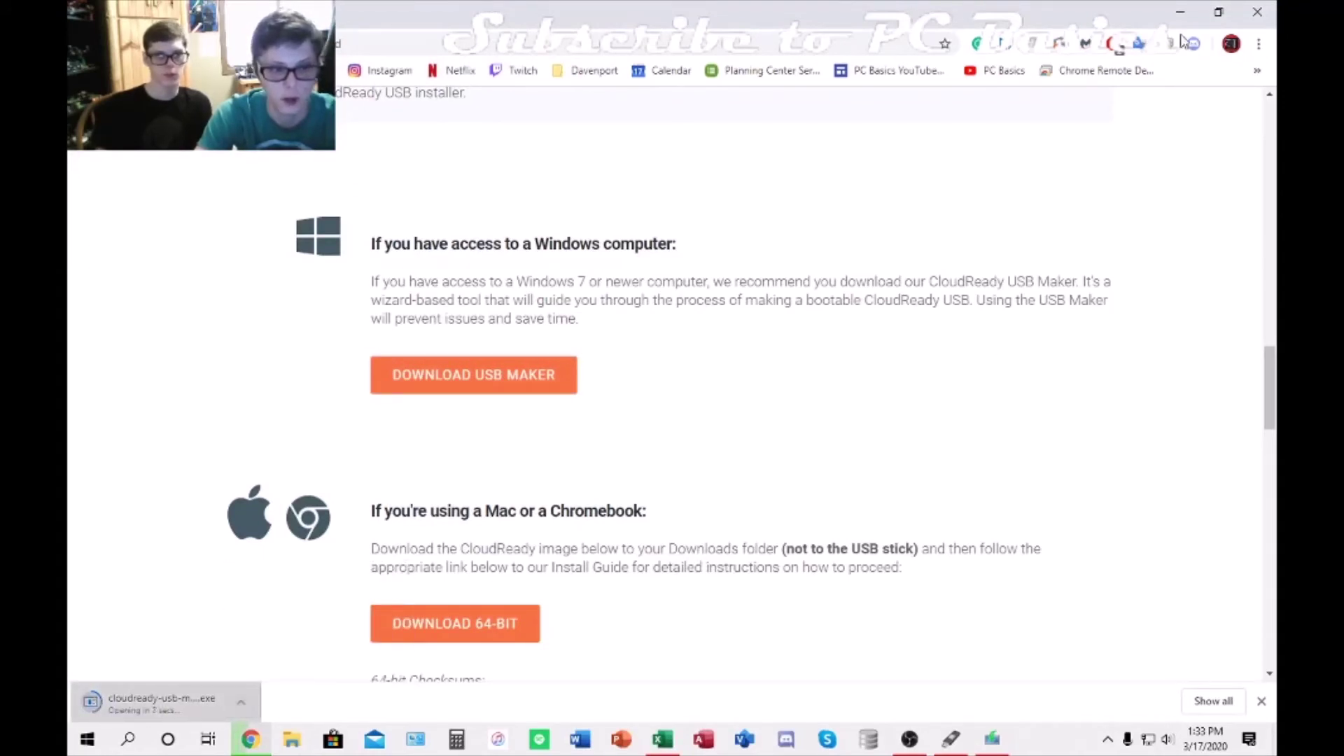
click(1180, 12)
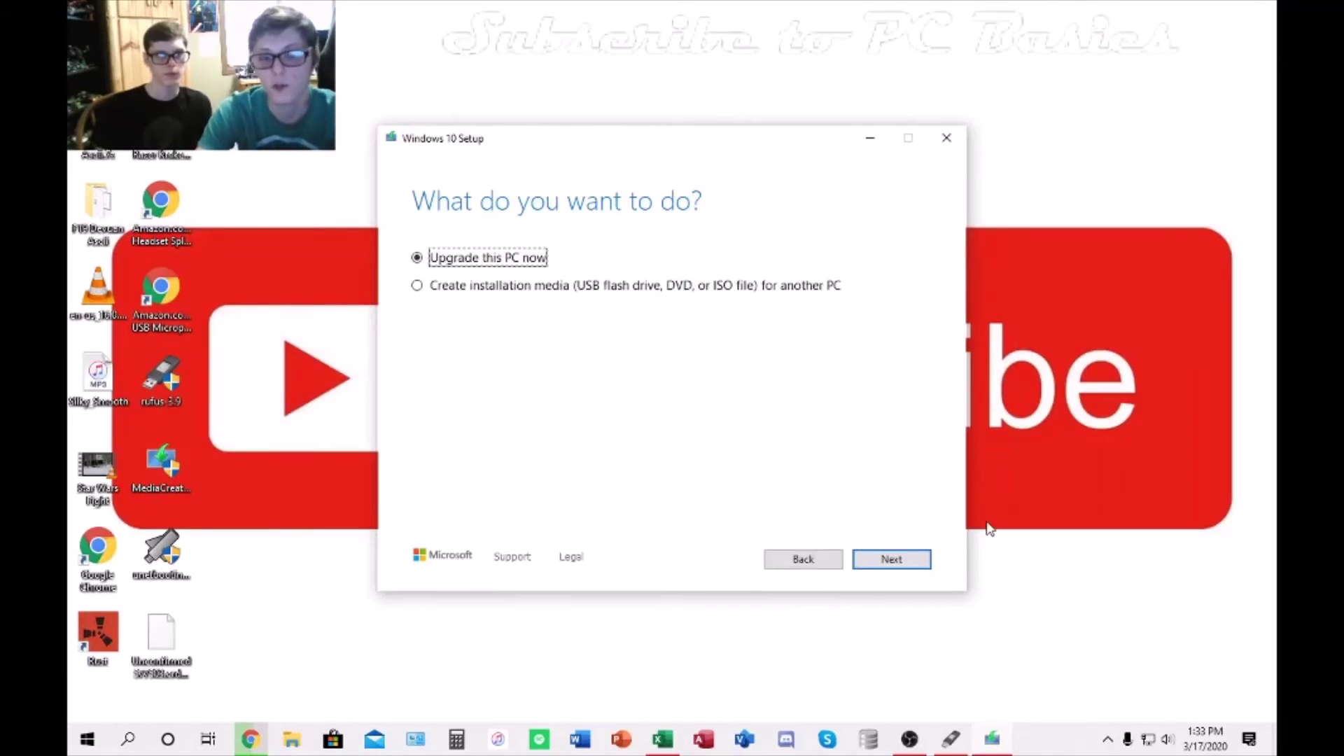
Step: Bring up the open USB tools and spread out the CloudReady USB Maker, Rufus and UNetbootin windows around Windows 10 Setup
click(960, 738)
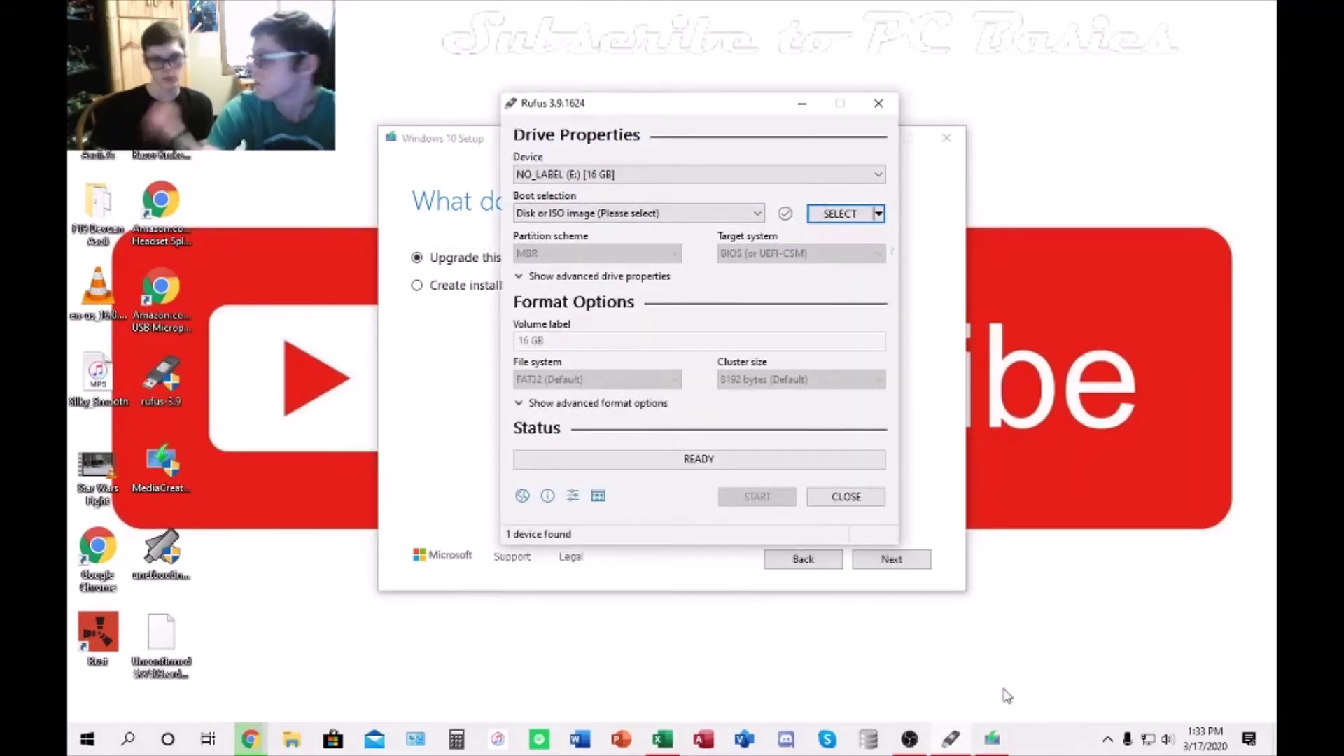
click(993, 743)
click(949, 744)
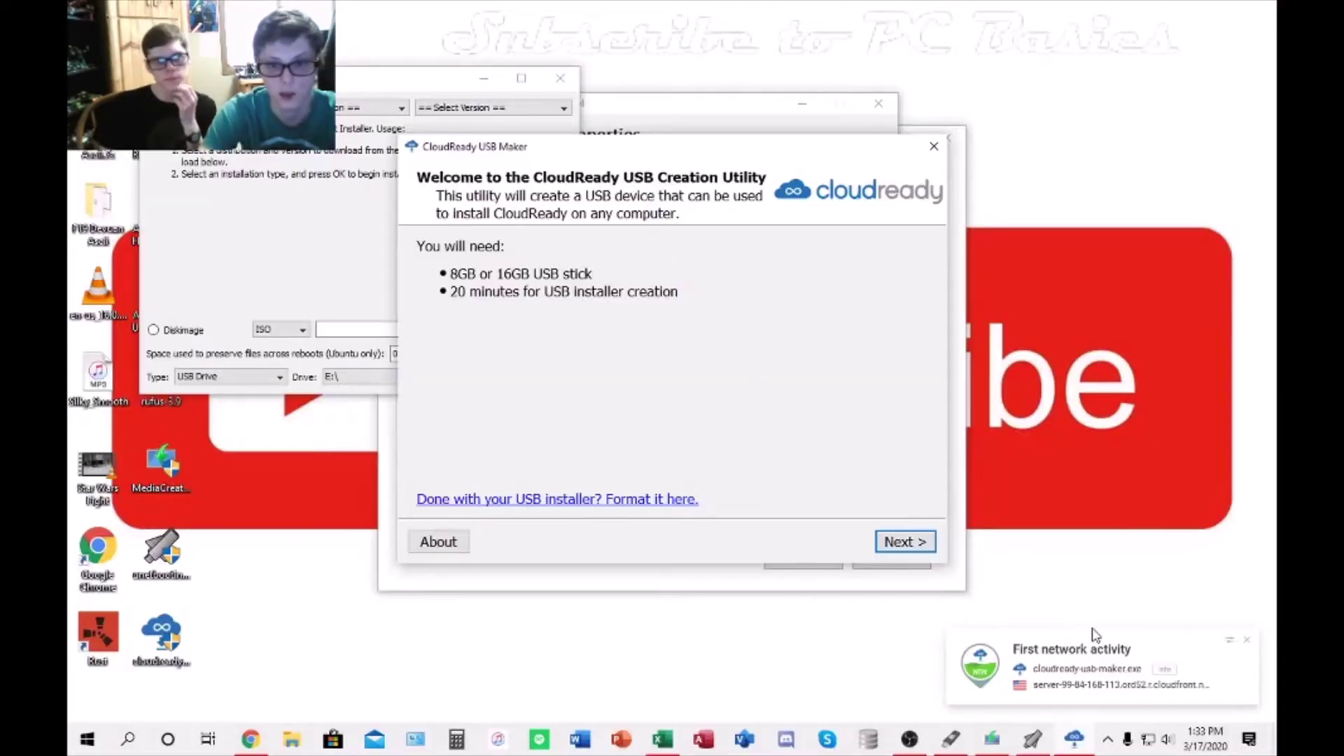
drag(770, 146, 1061, 261)
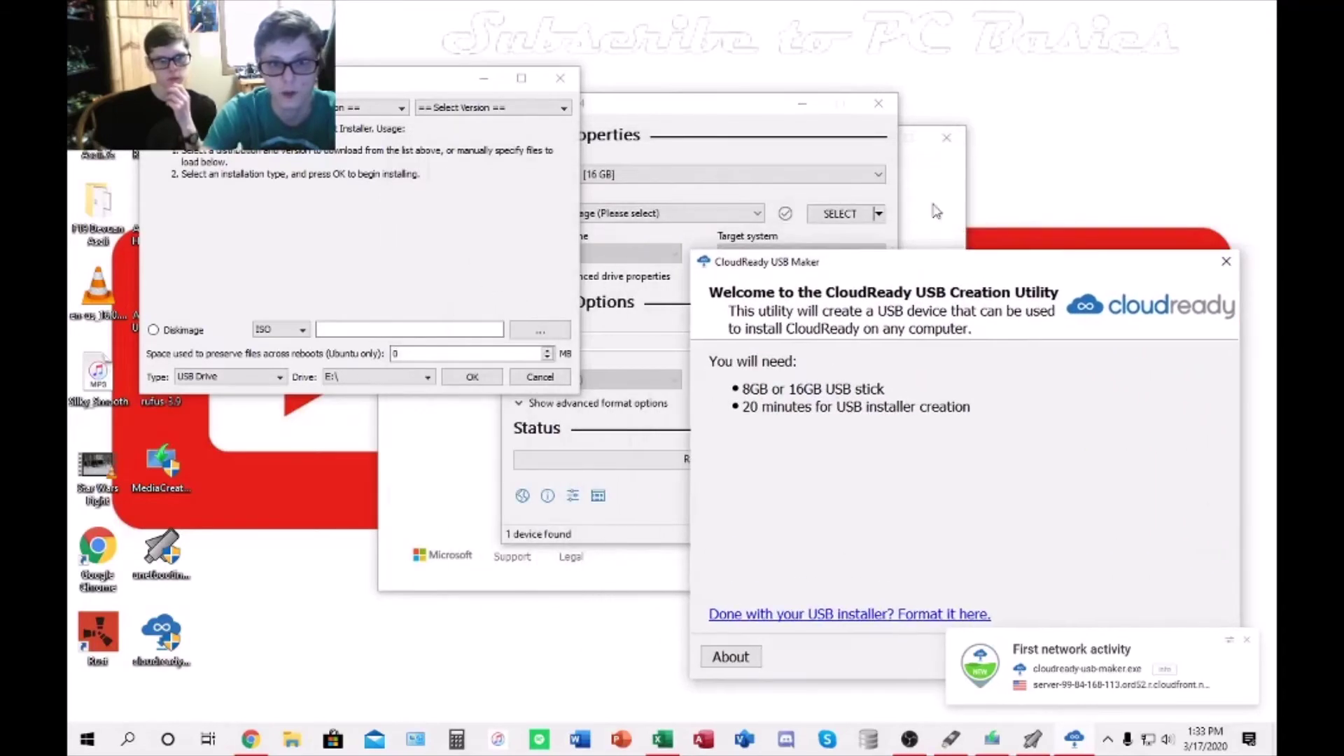
click(738, 105)
drag(739, 105, 1016, 35)
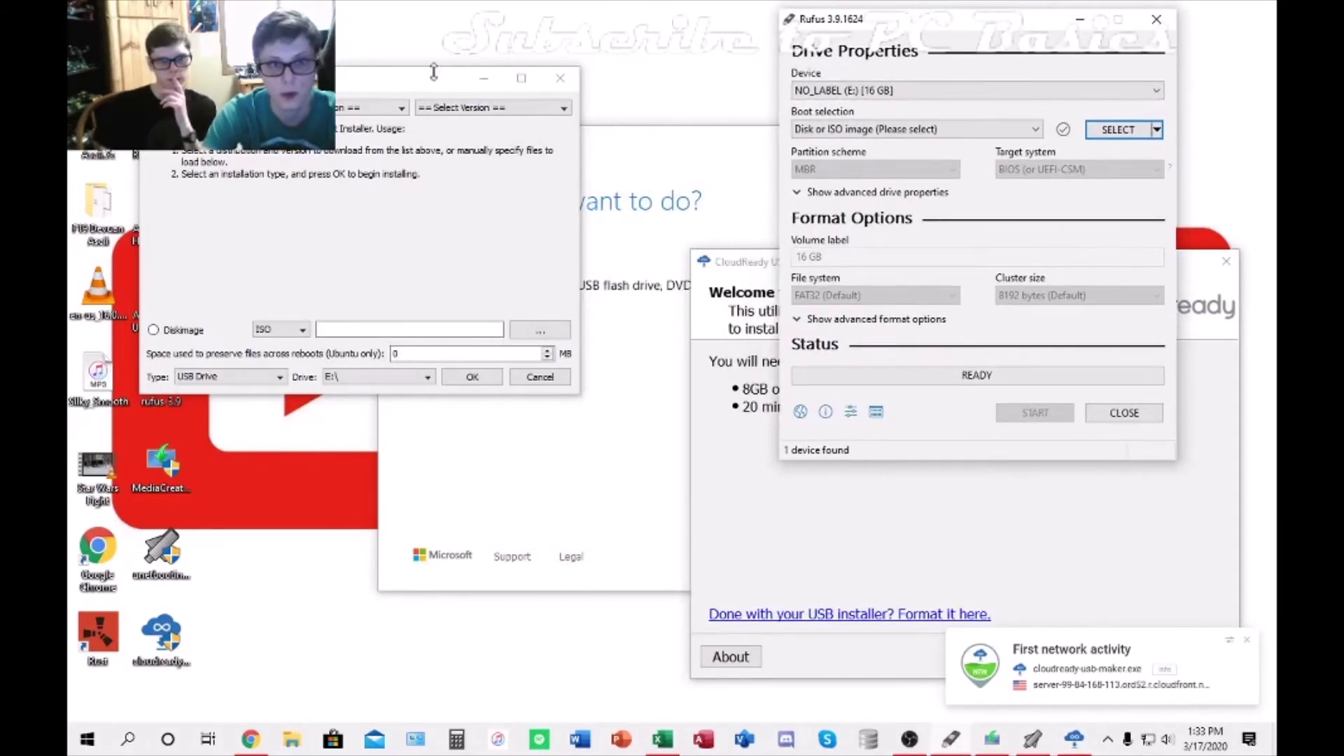
drag(433, 72, 389, 79)
click(577, 385)
click(1059, 576)
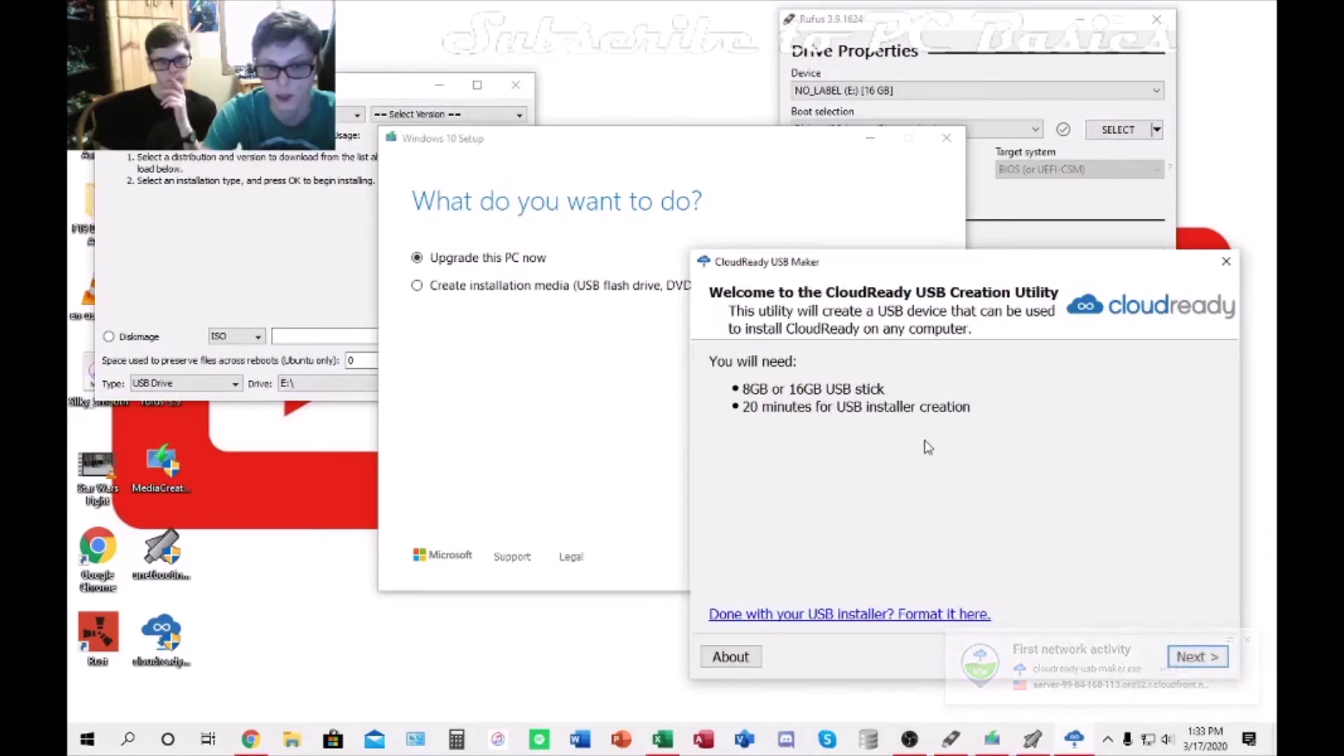
Step: In Windows 10 Setup, choose to create installation media for another PC and continue
click(462, 379)
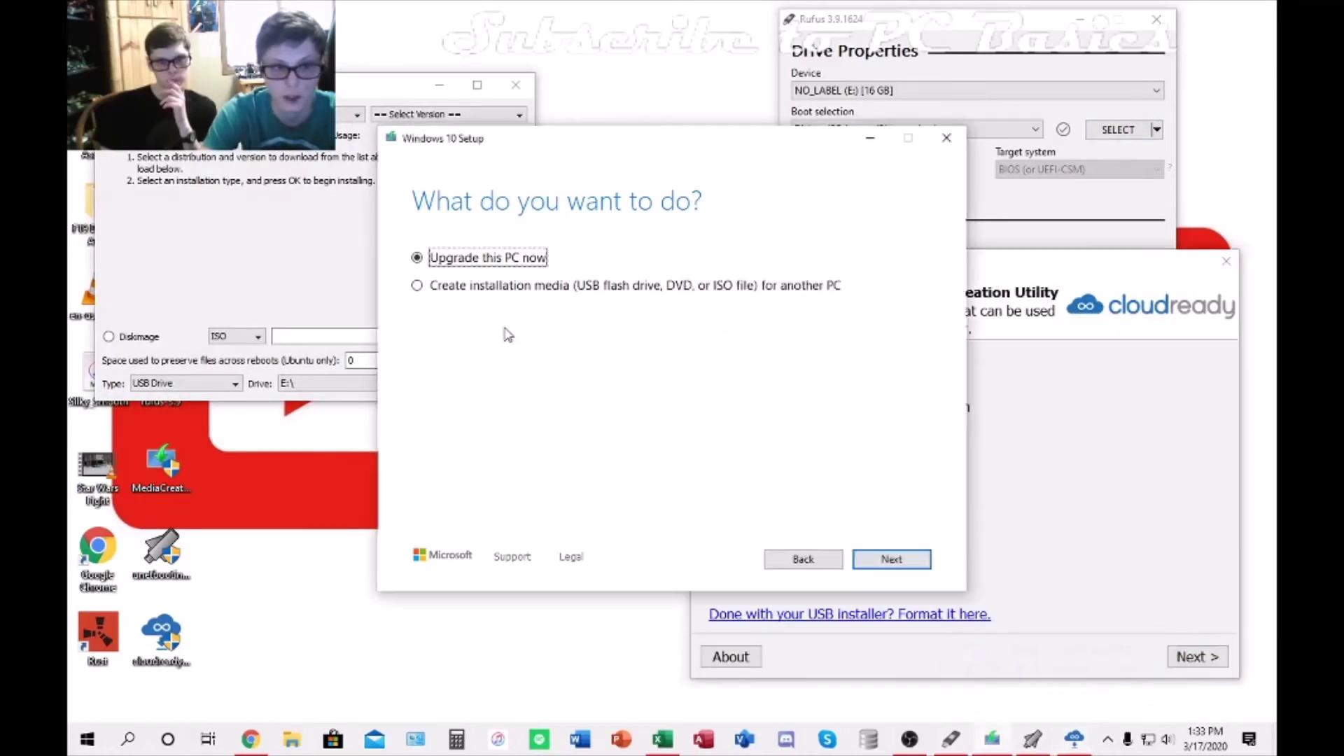
click(532, 287)
click(878, 560)
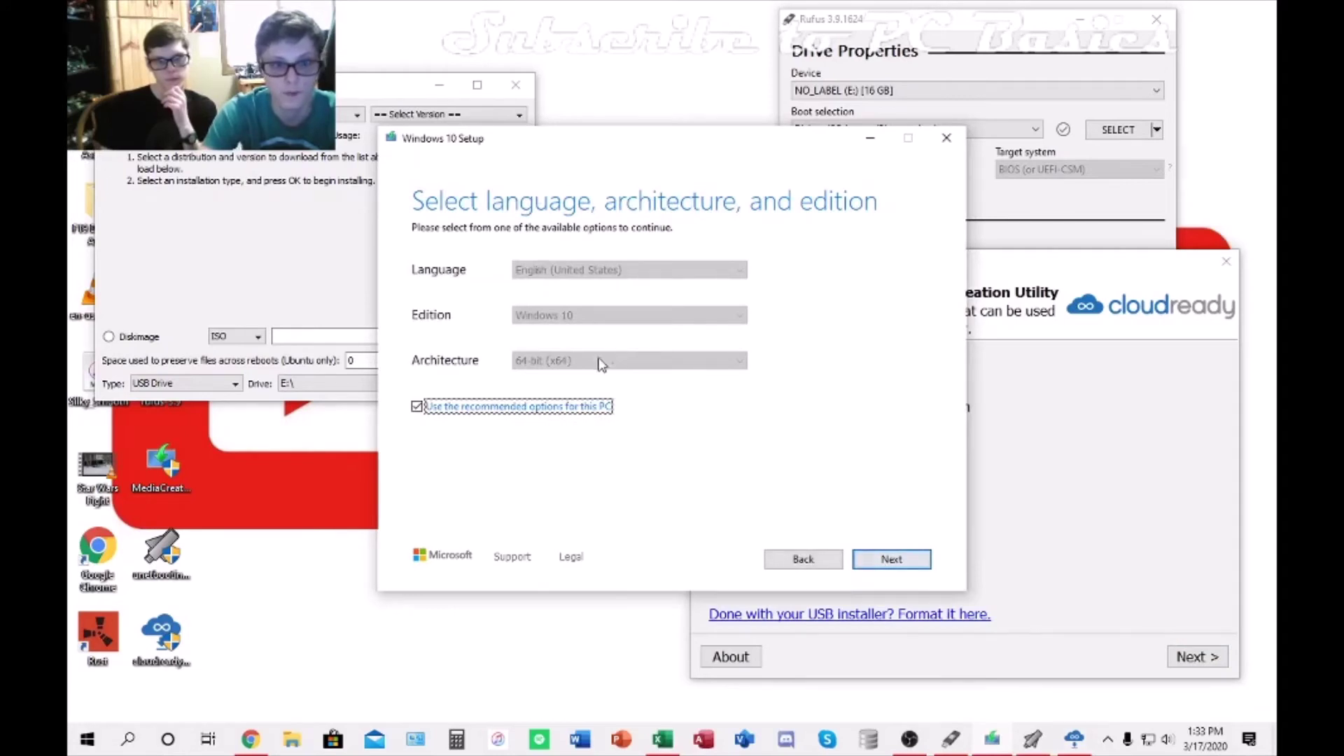
Step: Turn off the recommended options, review the architecture choices, keep 64-bit (x64) and continue
click(469, 409)
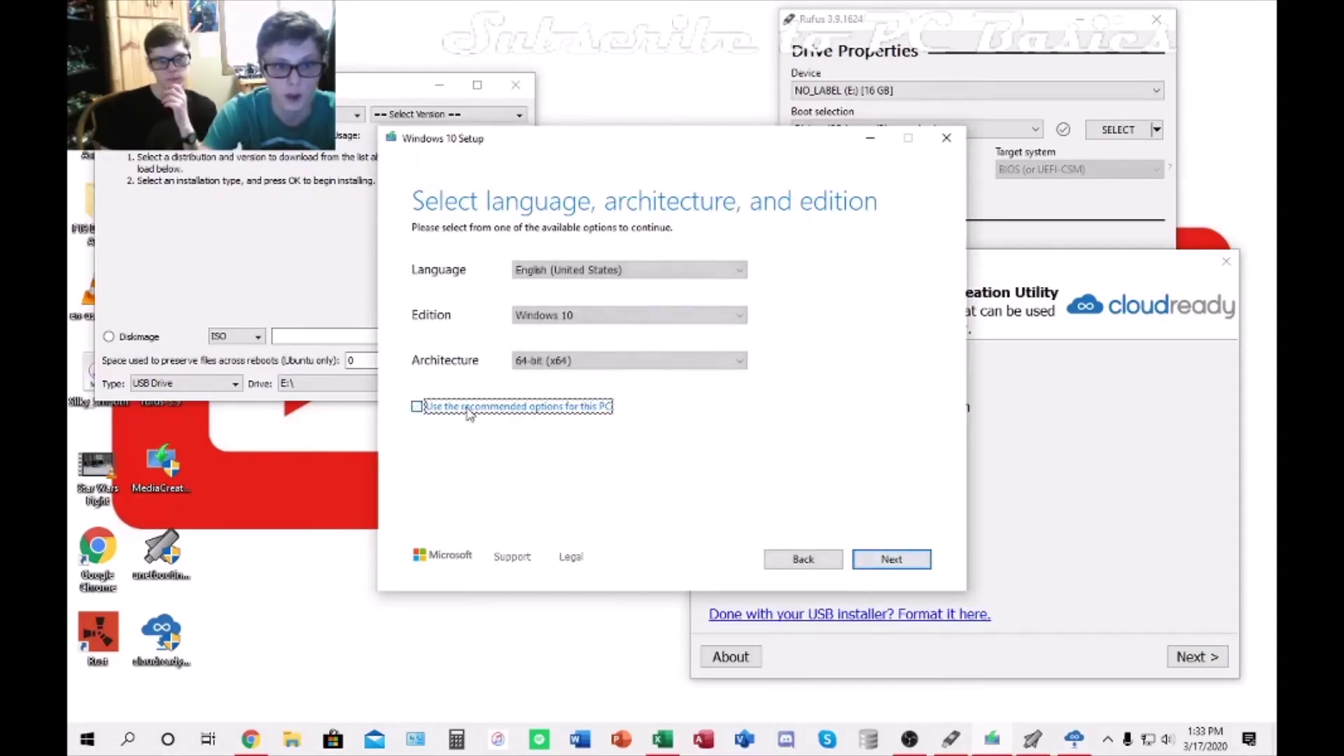
click(586, 363)
click(573, 429)
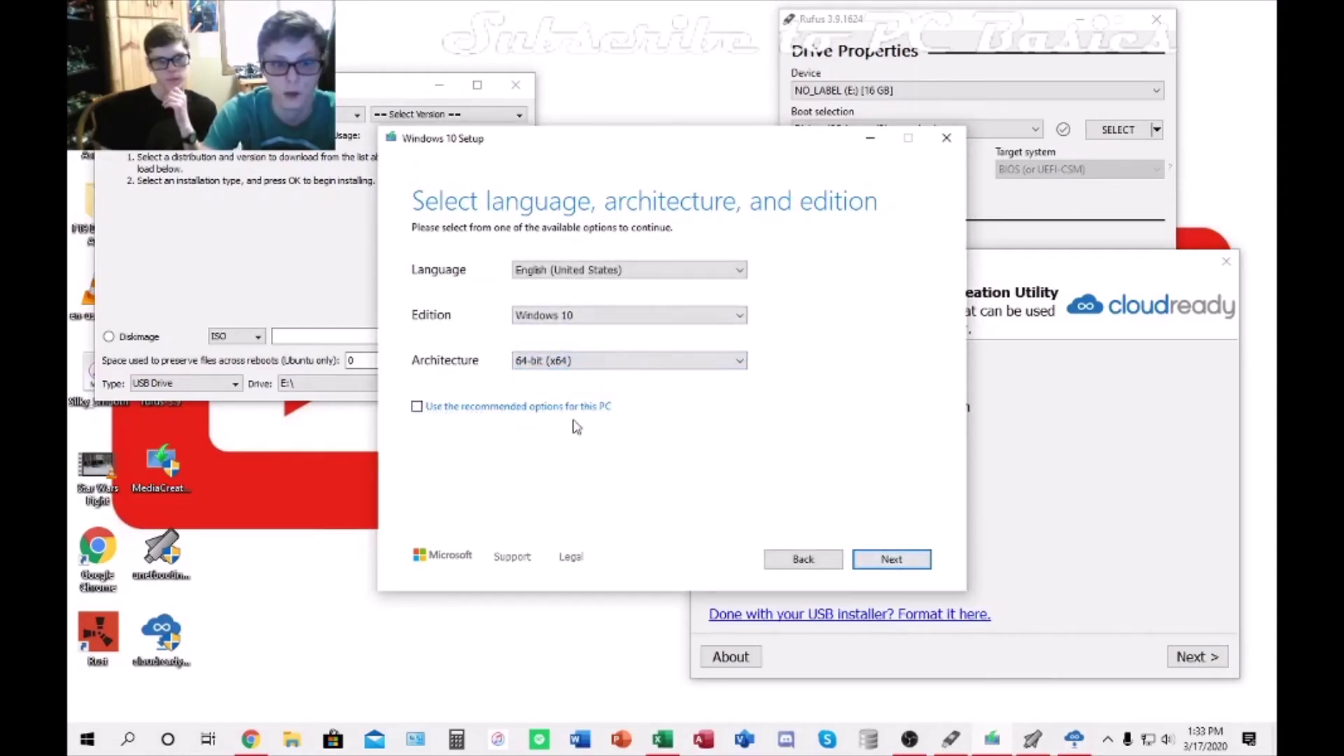
click(610, 361)
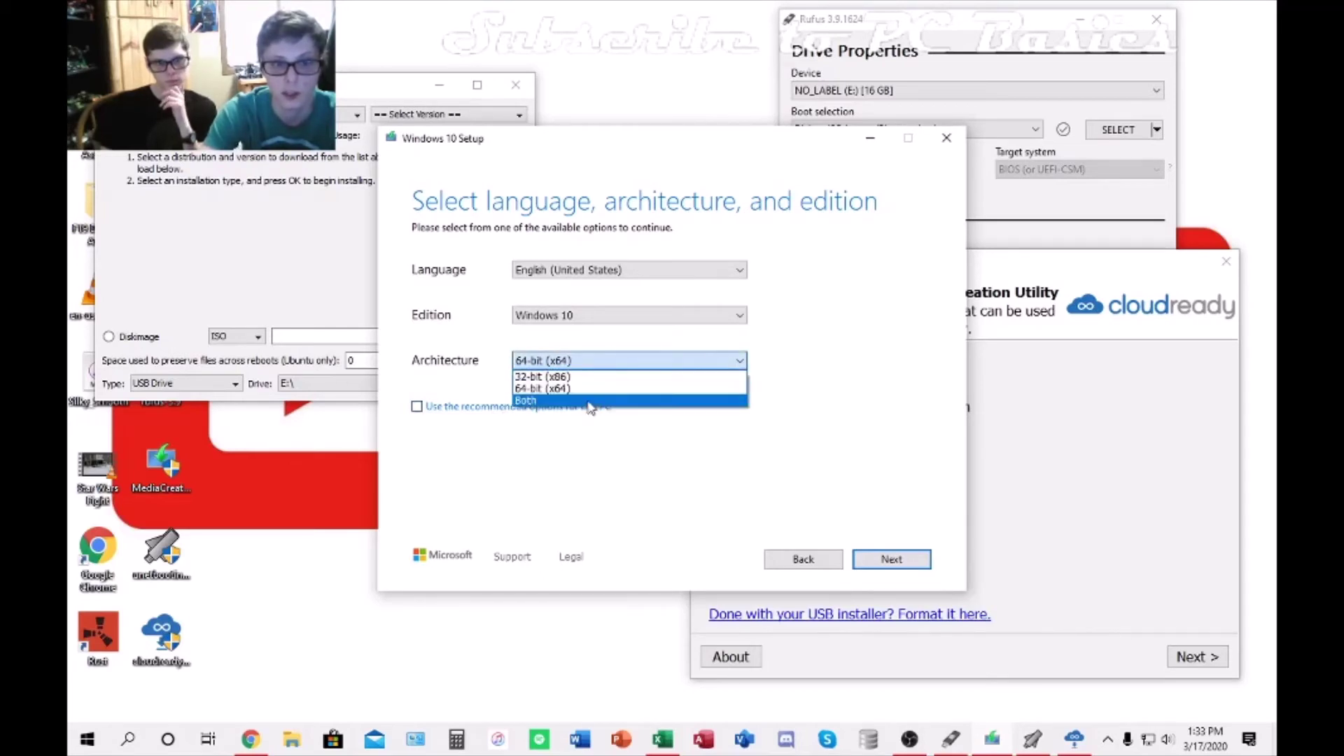
click(588, 437)
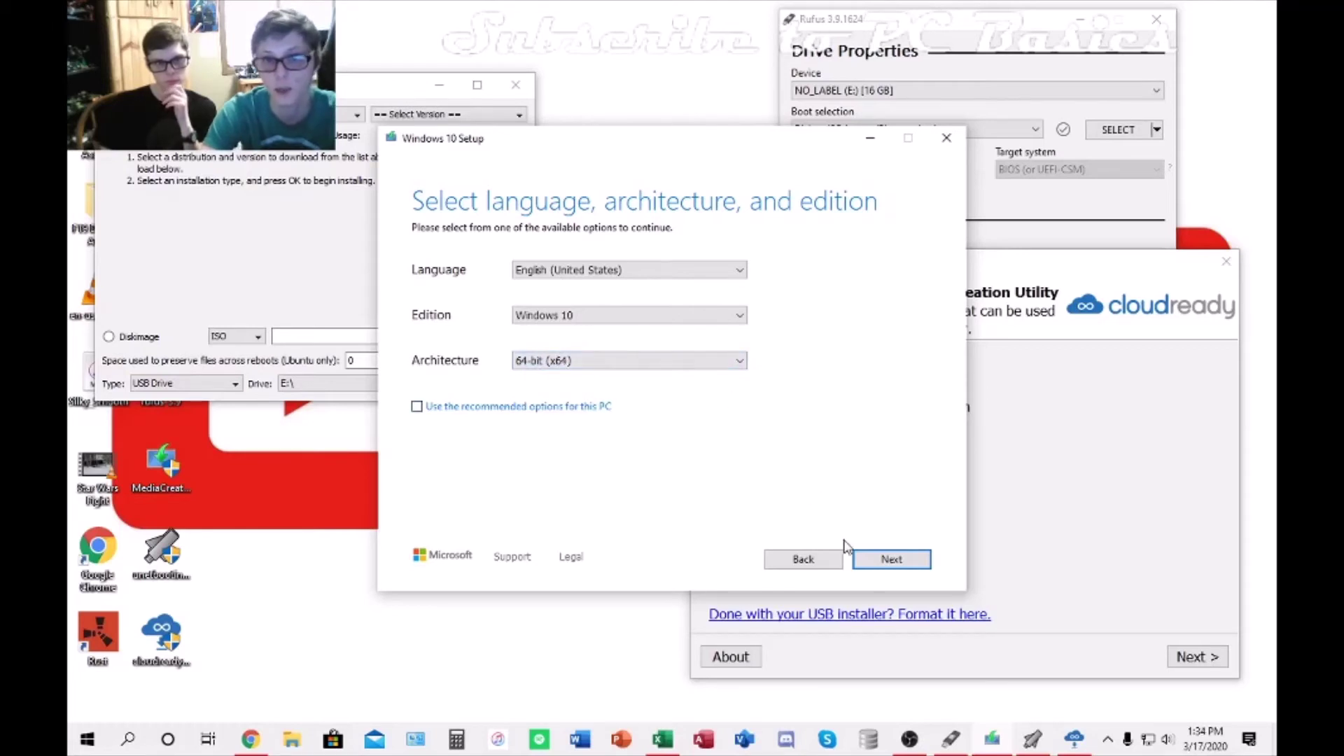
click(876, 563)
Step: Use a USB flash drive as the media, select removable drive E: and start creating the Windows 10 installer
click(877, 562)
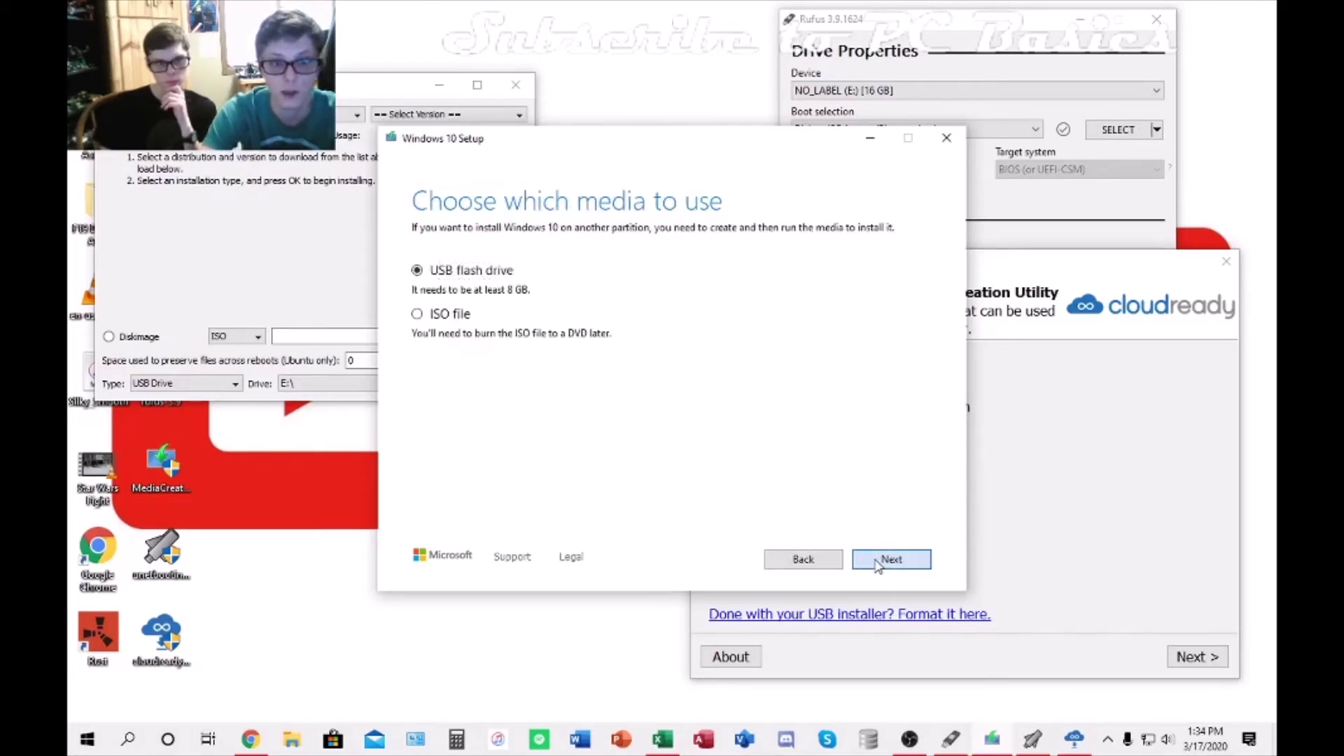
click(461, 306)
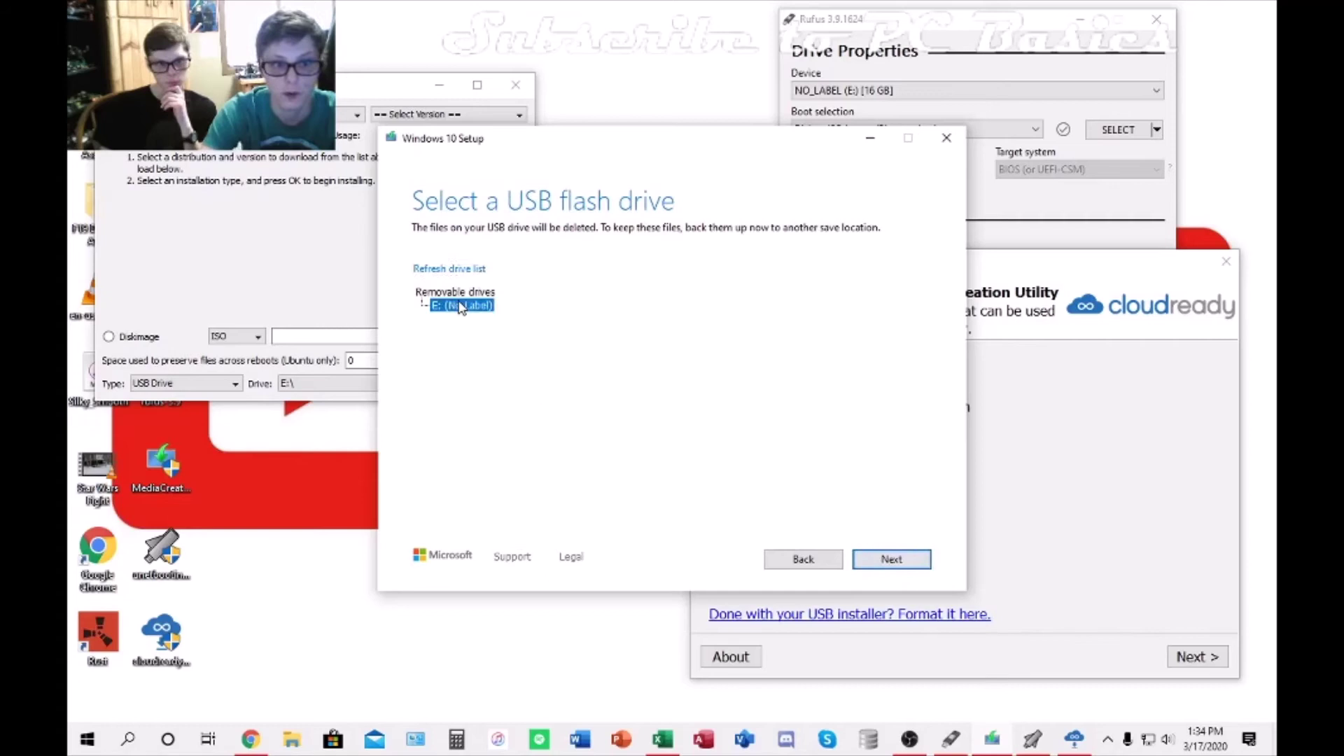
click(879, 560)
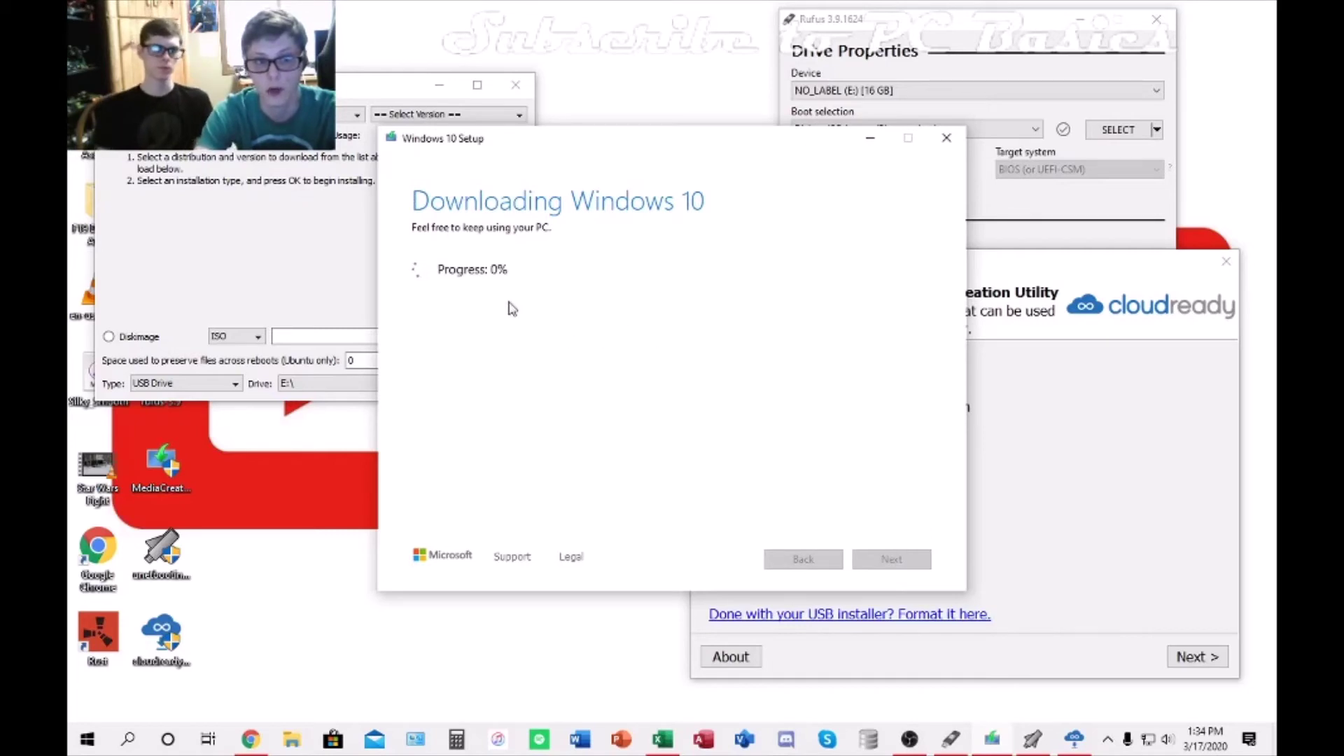
Step: Open USB Drive (E:) in File Explorer and close the UNetbootin, Rufus and CloudReady USB Maker windows
click(291, 739)
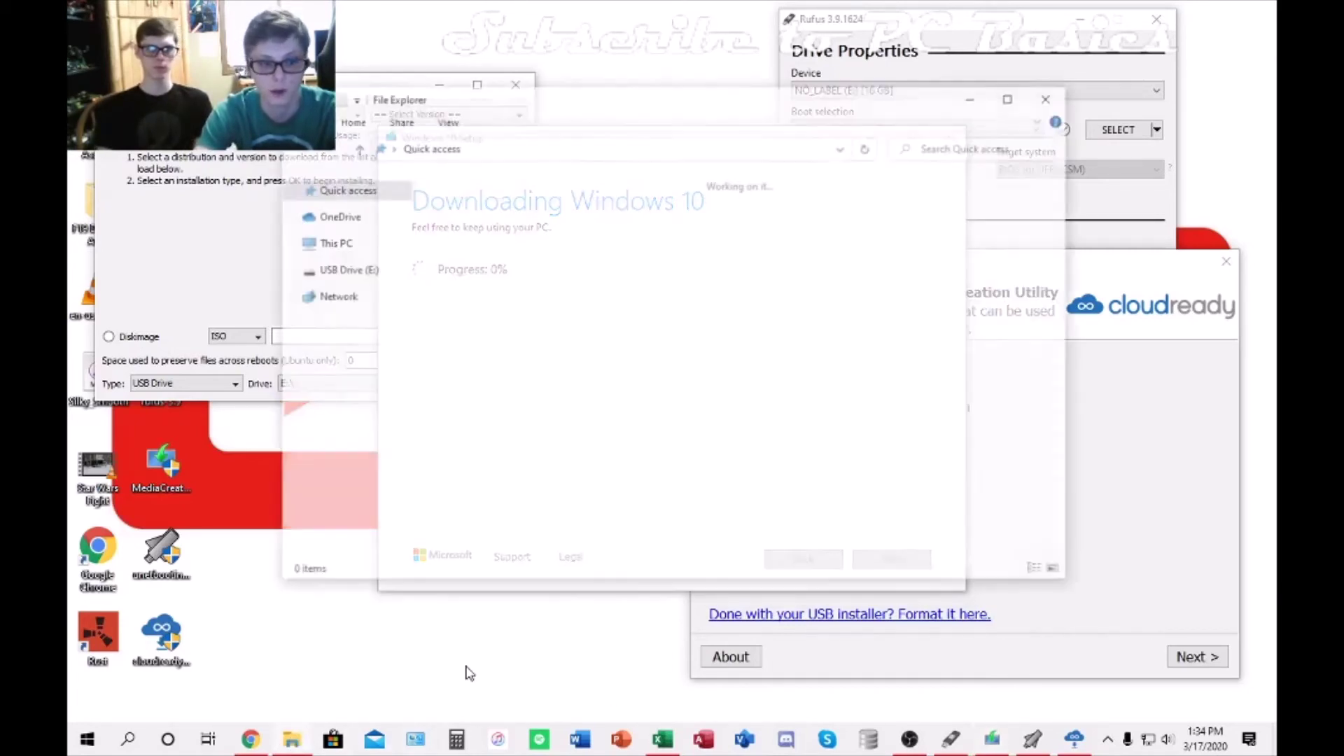
click(356, 434)
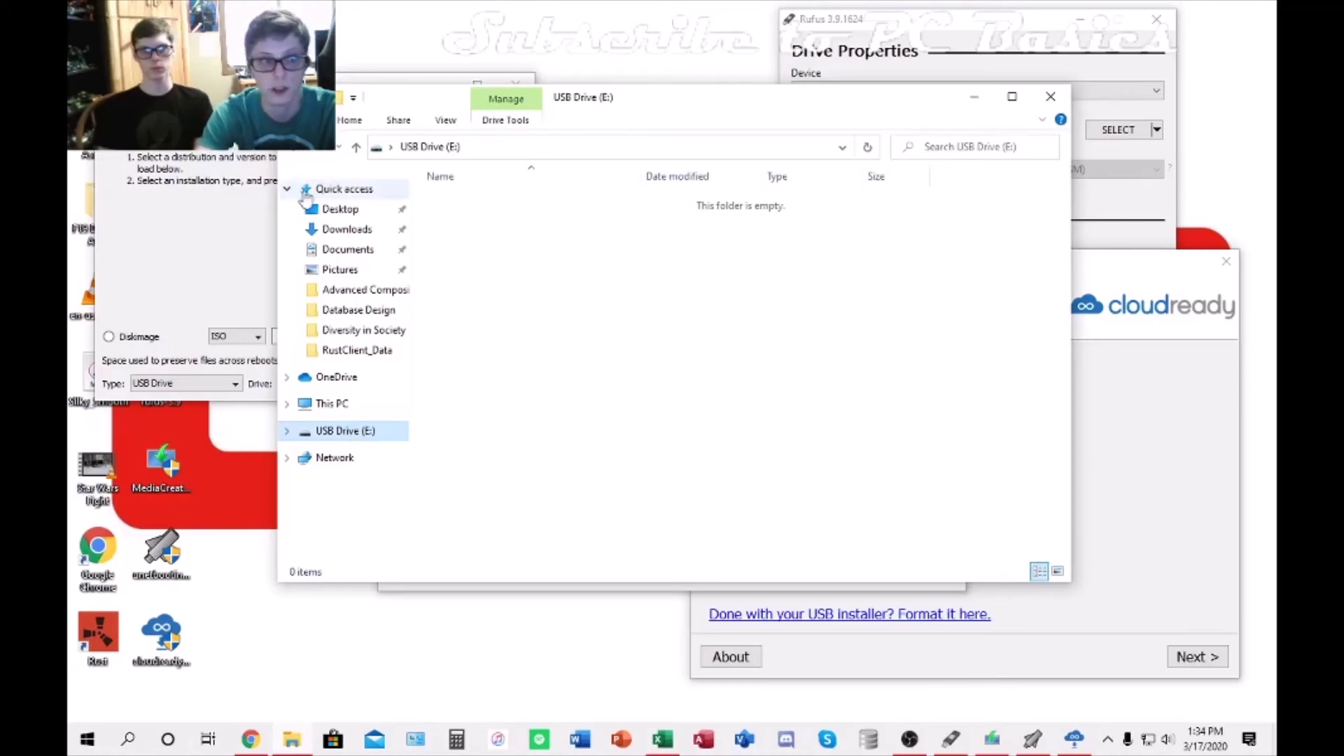
click(255, 198)
click(516, 82)
click(1154, 21)
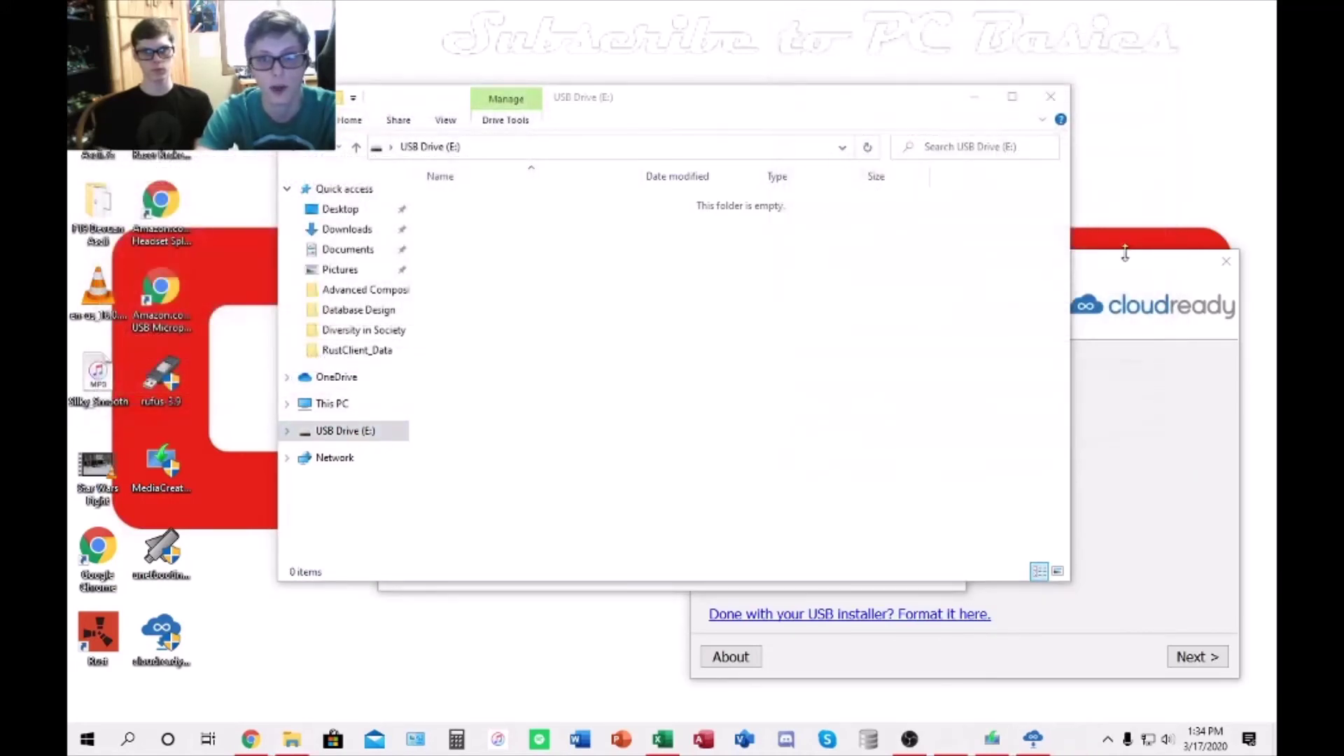
click(1170, 326)
click(1226, 261)
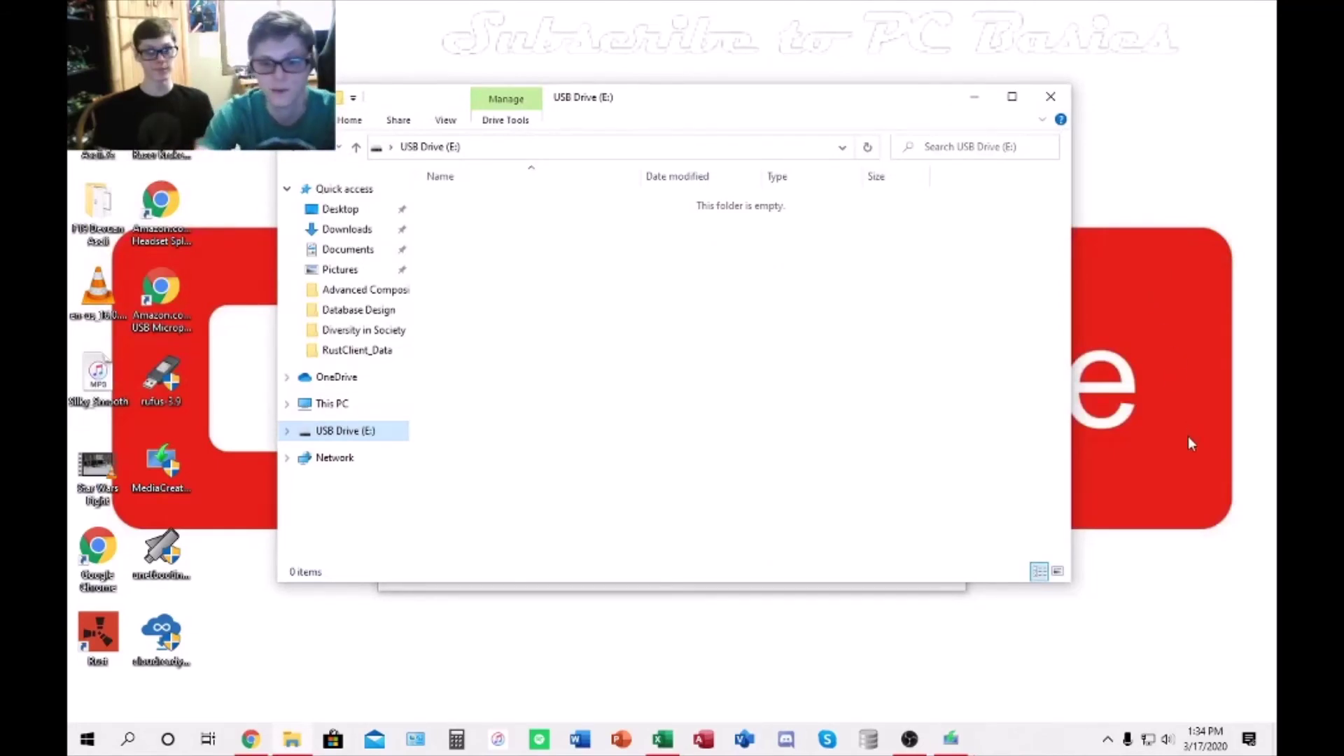
Step: Finish and close Windows 10 Setup once the USB flash drive is ready
click(909, 740)
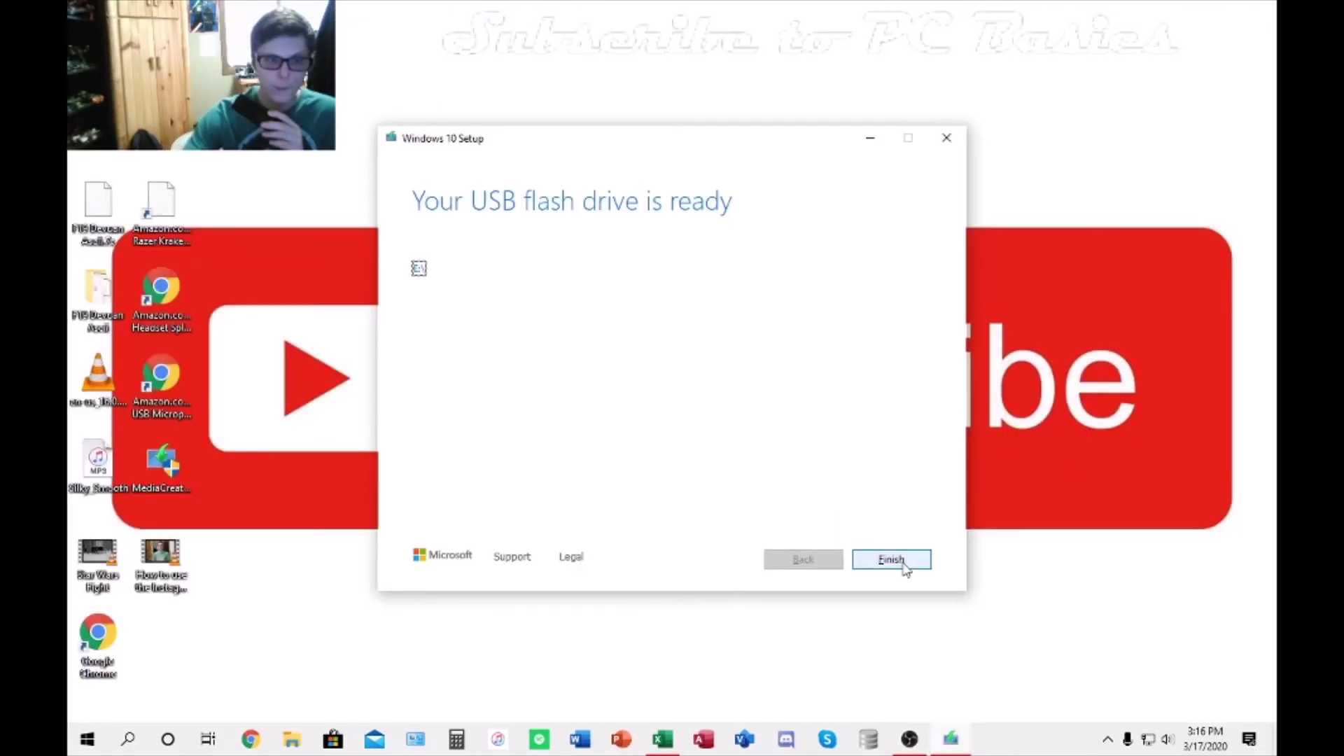
click(904, 567)
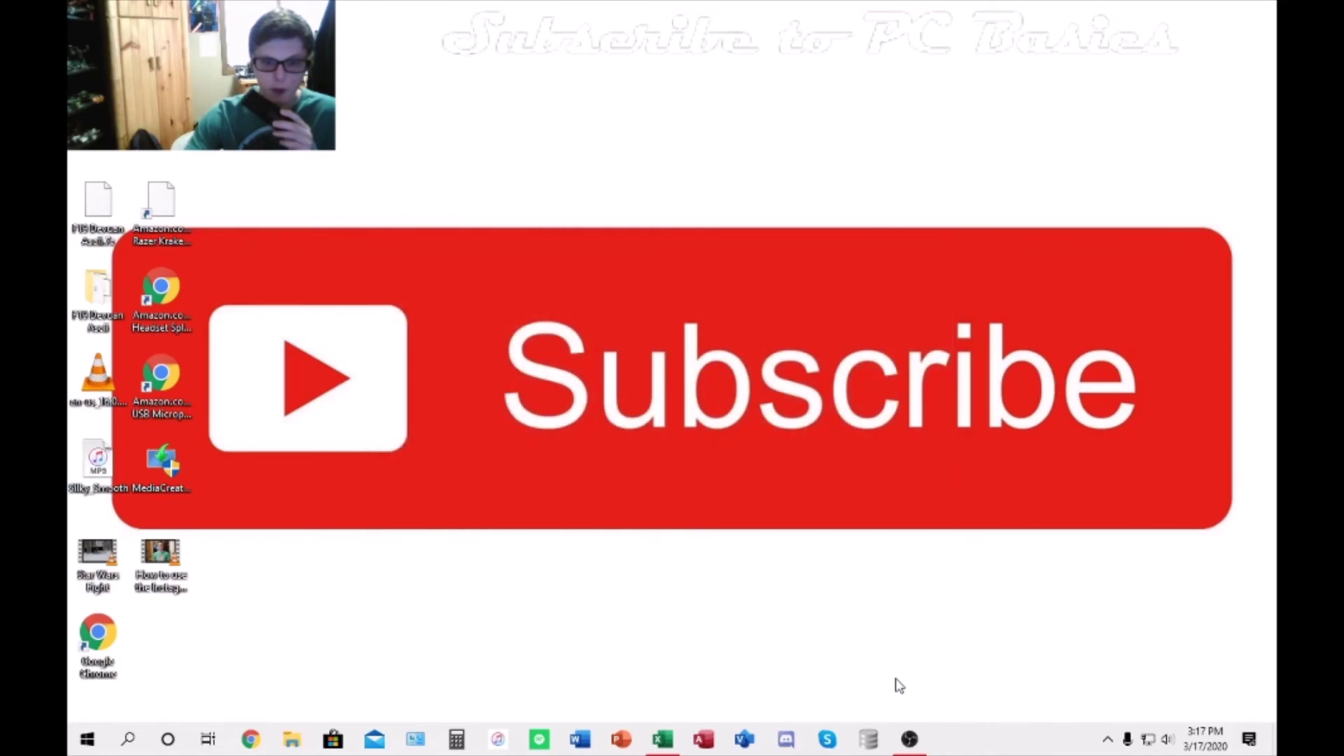
click(910, 651)
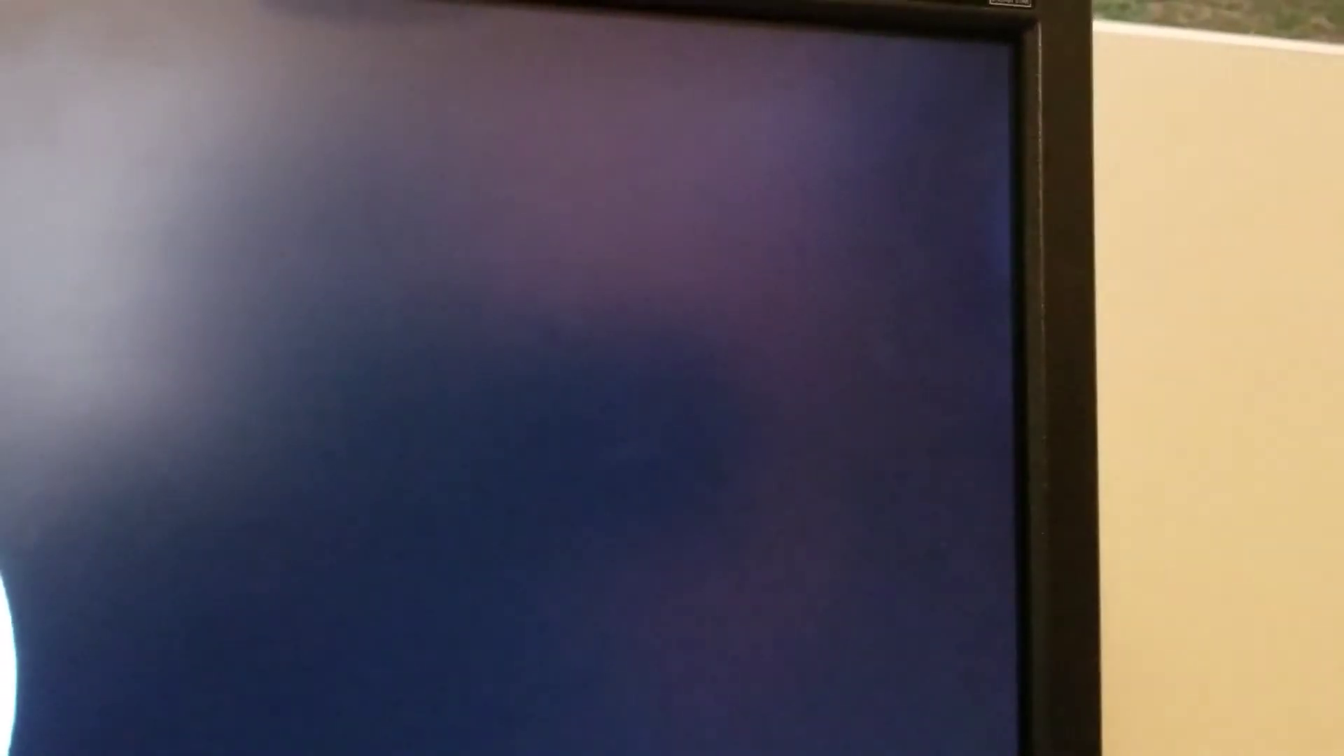
Step: Open the computer's boot menu and examine the entries under Legacy Boot and UEFI Boot for the USB drive
key(F12)
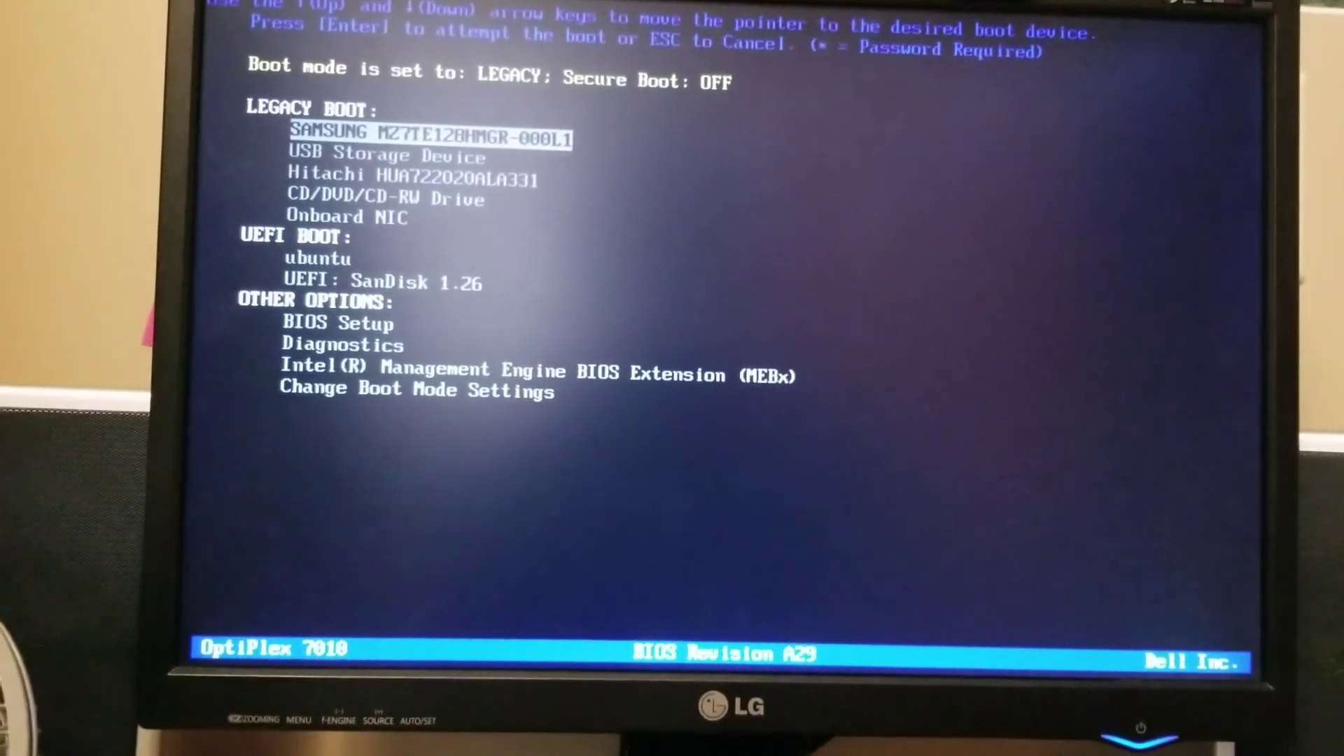
key(Down)
key(Down)
key(Down)
key(Down)
key(Down)
key(Down)
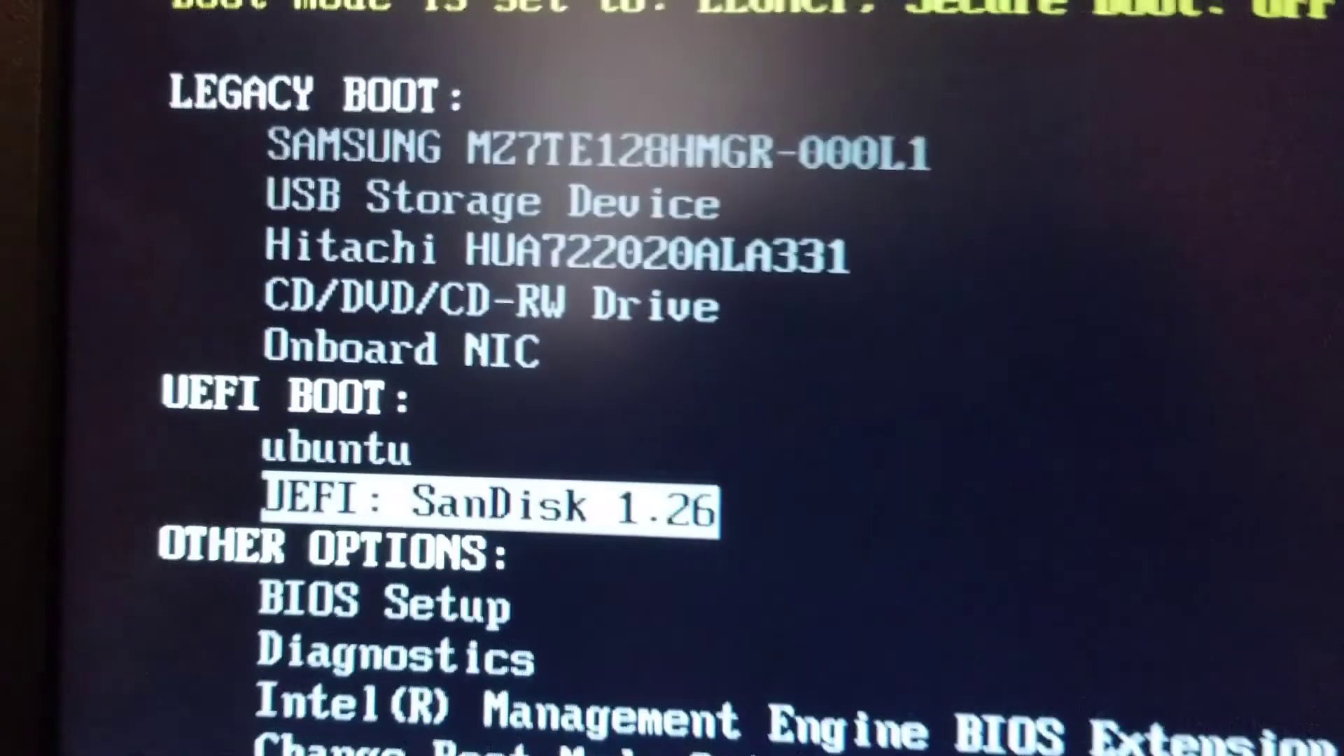
key(Up)
key(Up)
key(Up)
key(Up)
key(Up)
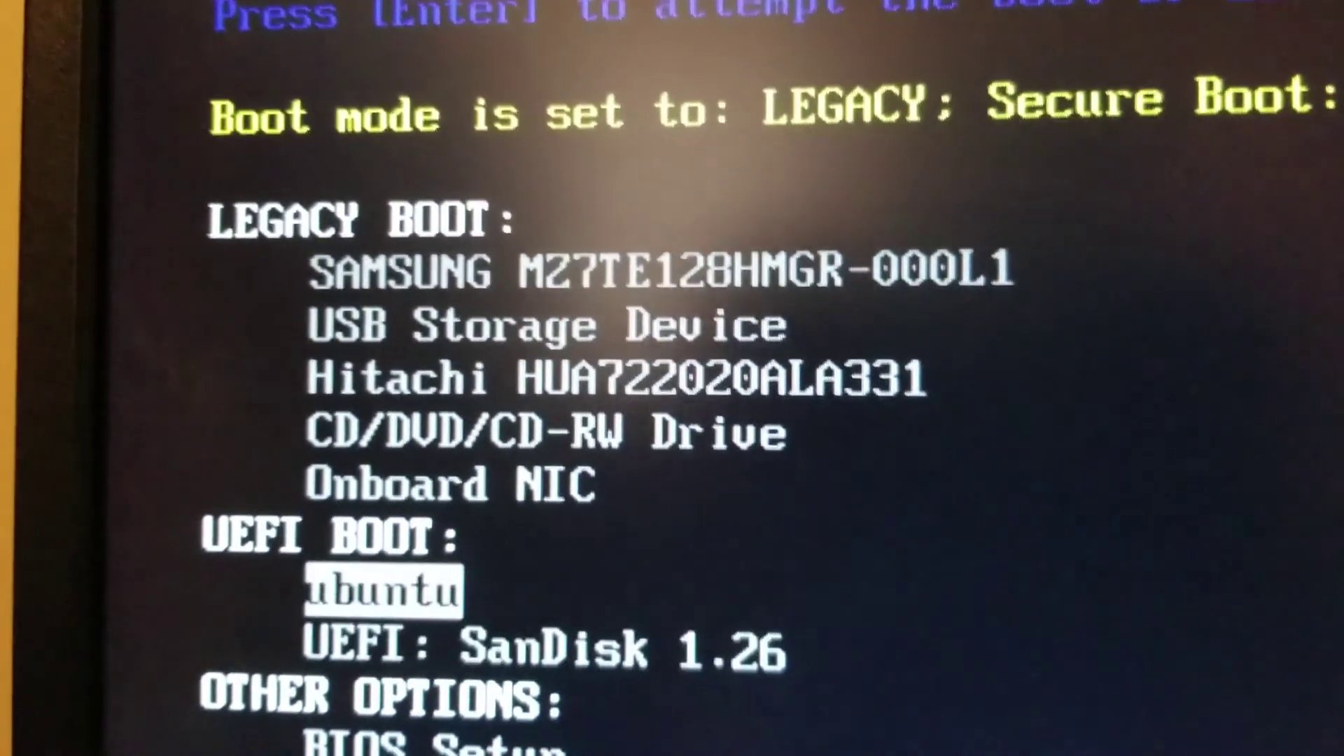
key(Down)
key(Down)
key(Down)
key(Down)
key(Down)
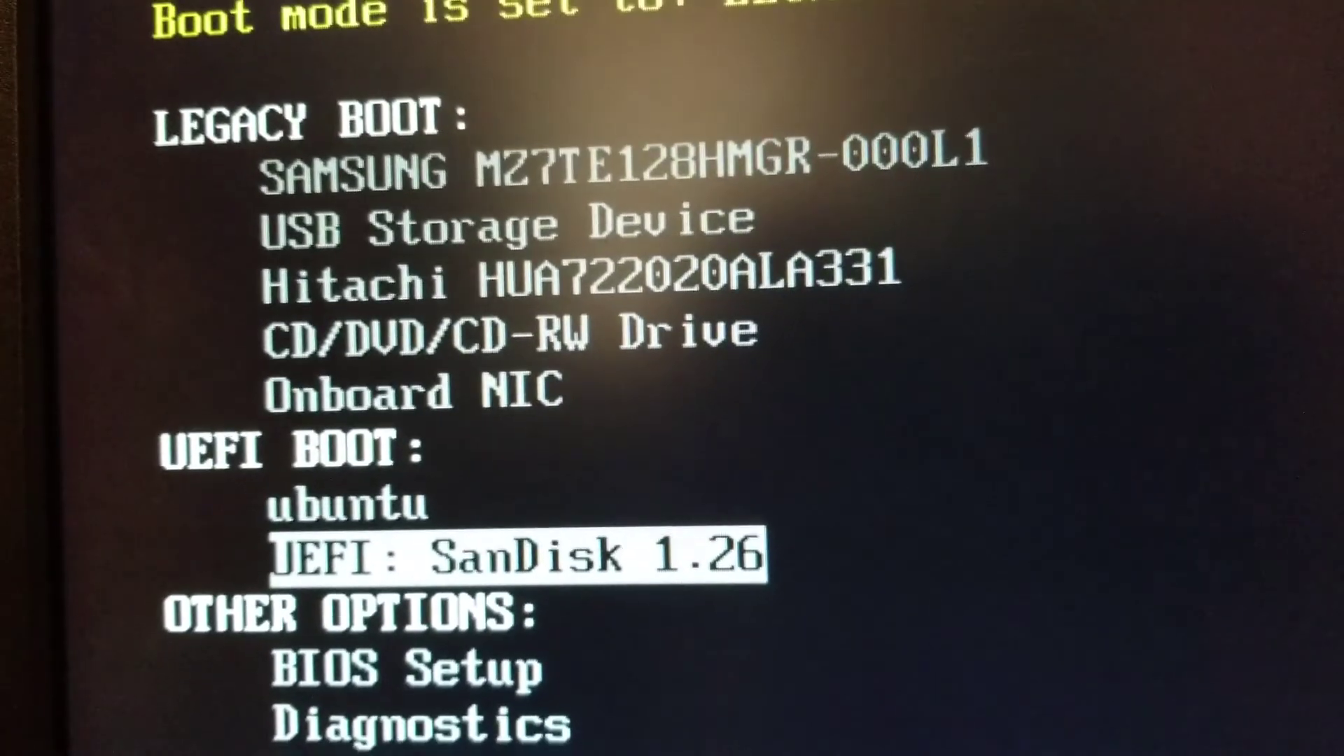
key(Up)
key(Up)
key(Up)
key(Up)
key(Up)
key(Up)
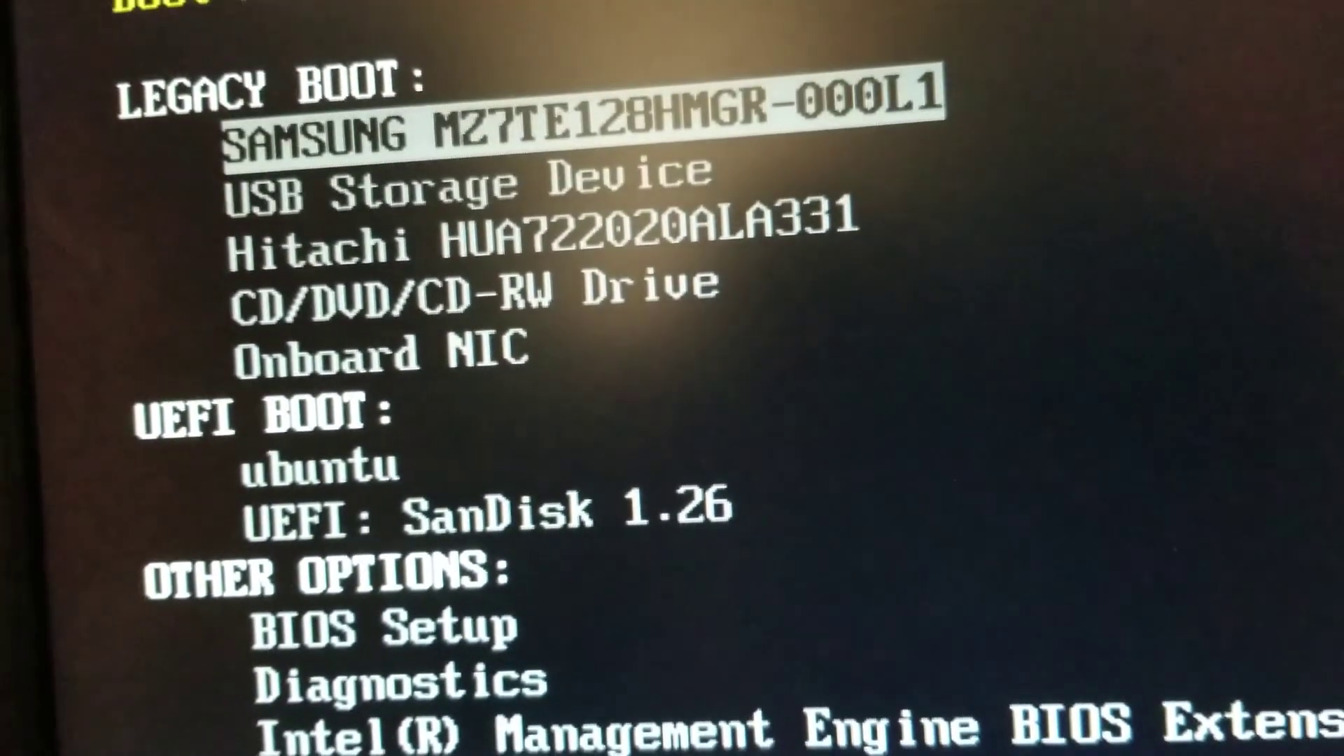
Step: Boot from the legacy USB Storage Device, and close Windows Setup by confirming the cancellation of the installation
key(Down)
key(Return)
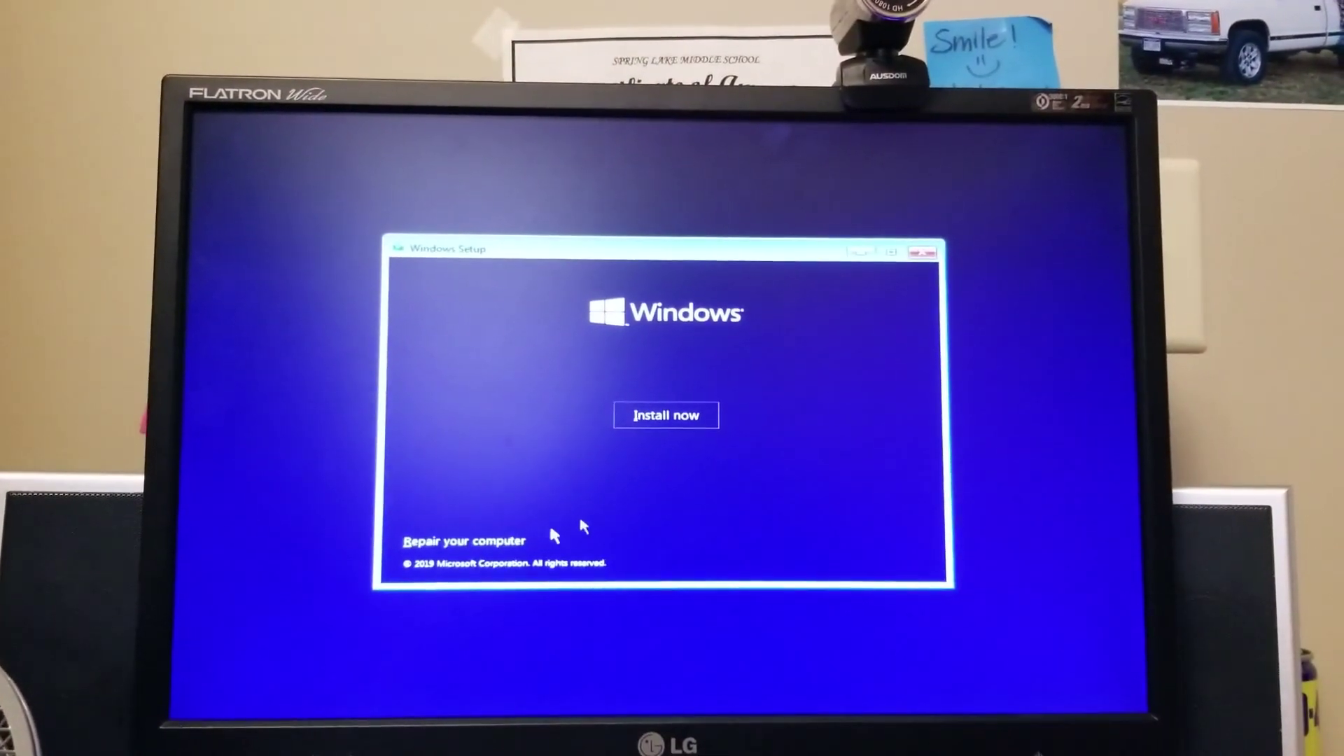
click(927, 259)
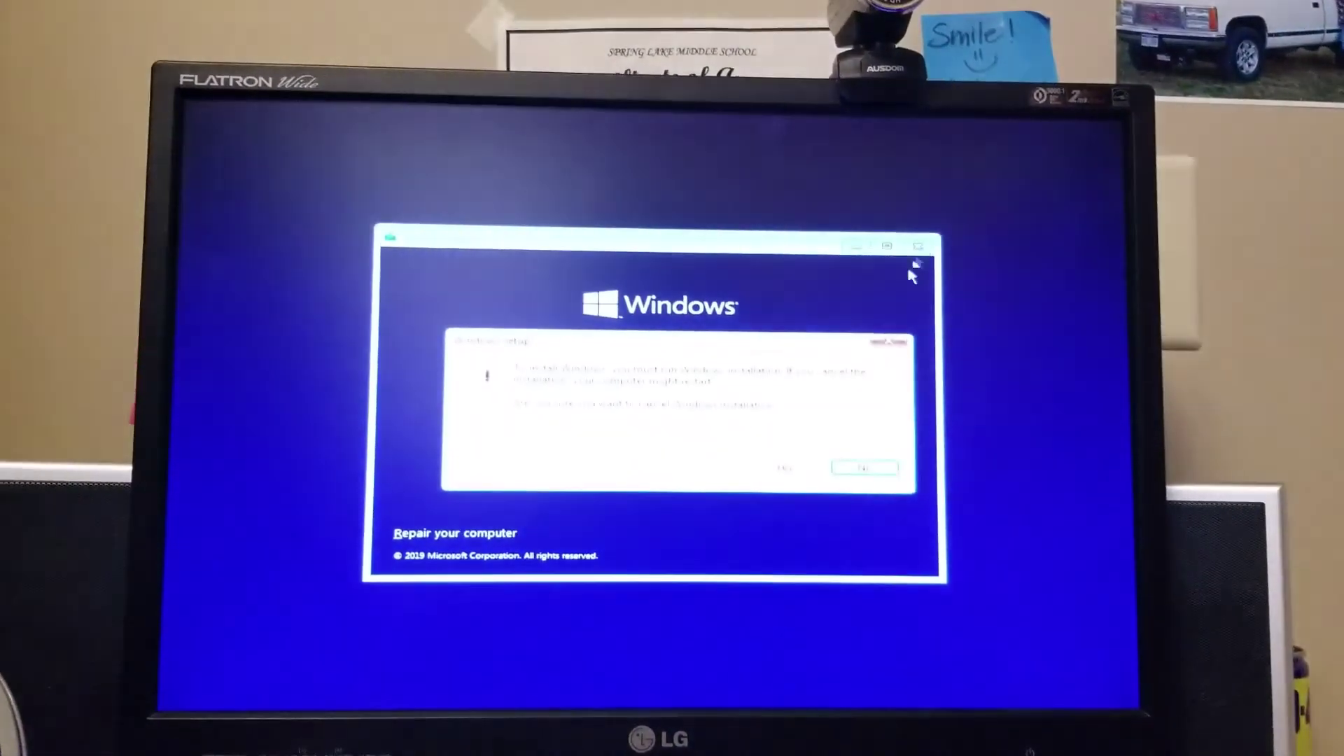
click(796, 464)
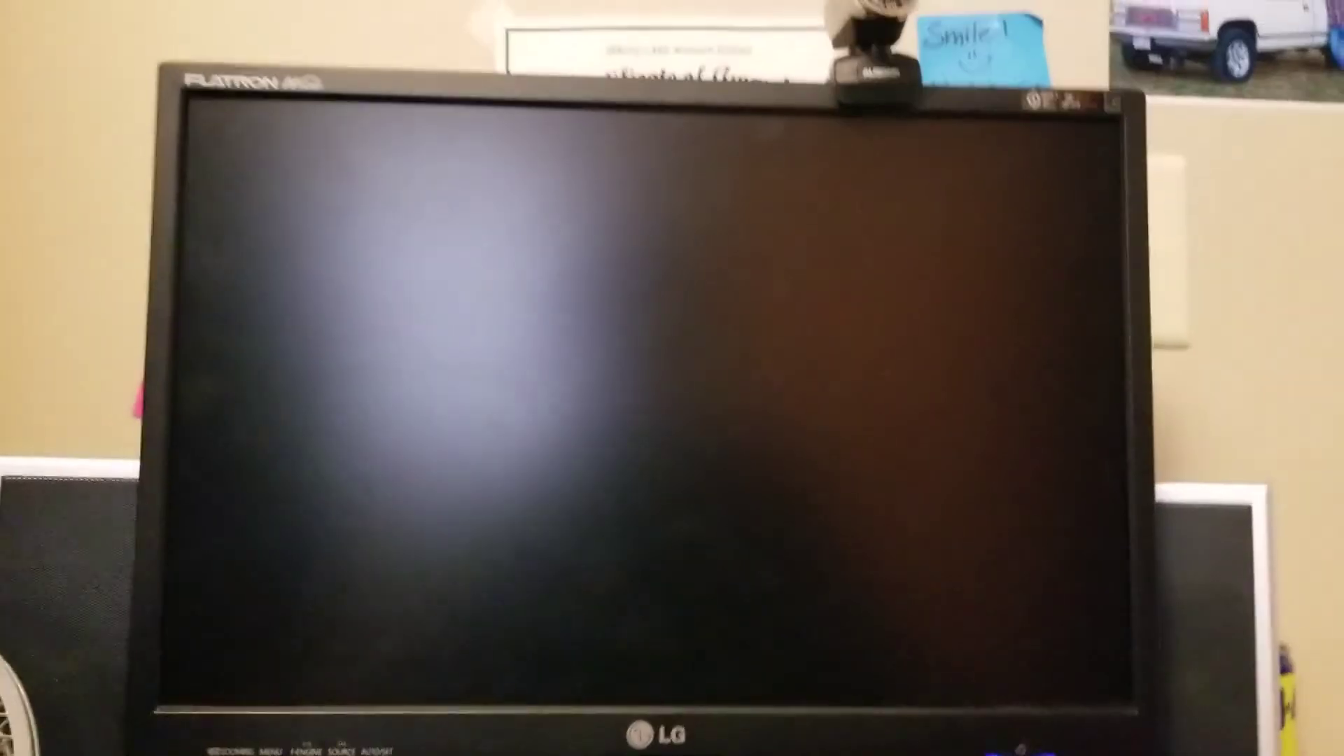